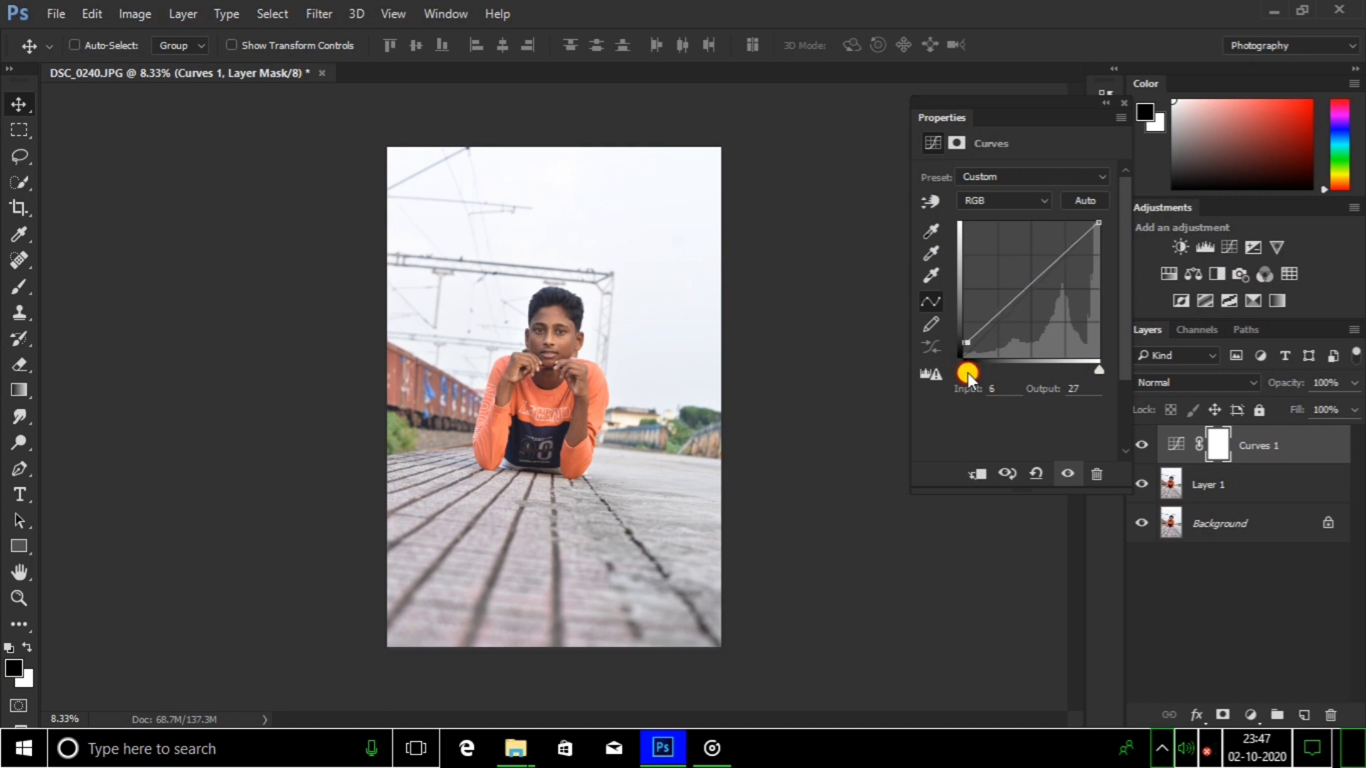
Steepen the RGB curve by moving the black point to input 33, output 0, pulling the white point inward, and adding a midpoint at 112.
drag(968, 376, 985, 377)
drag(1099, 371, 1081, 377)
drag(966, 342, 962, 358)
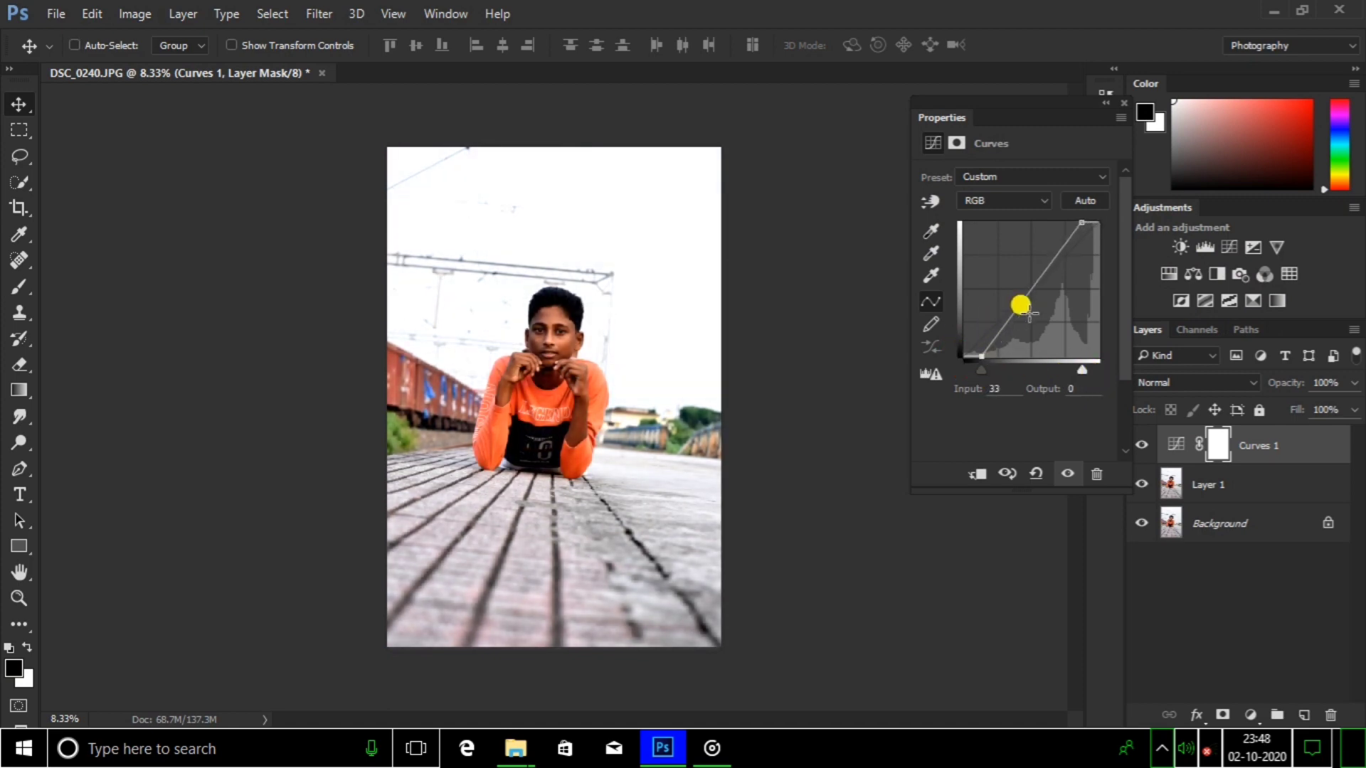
click(1023, 298)
scroll(681, 293, down, 5)
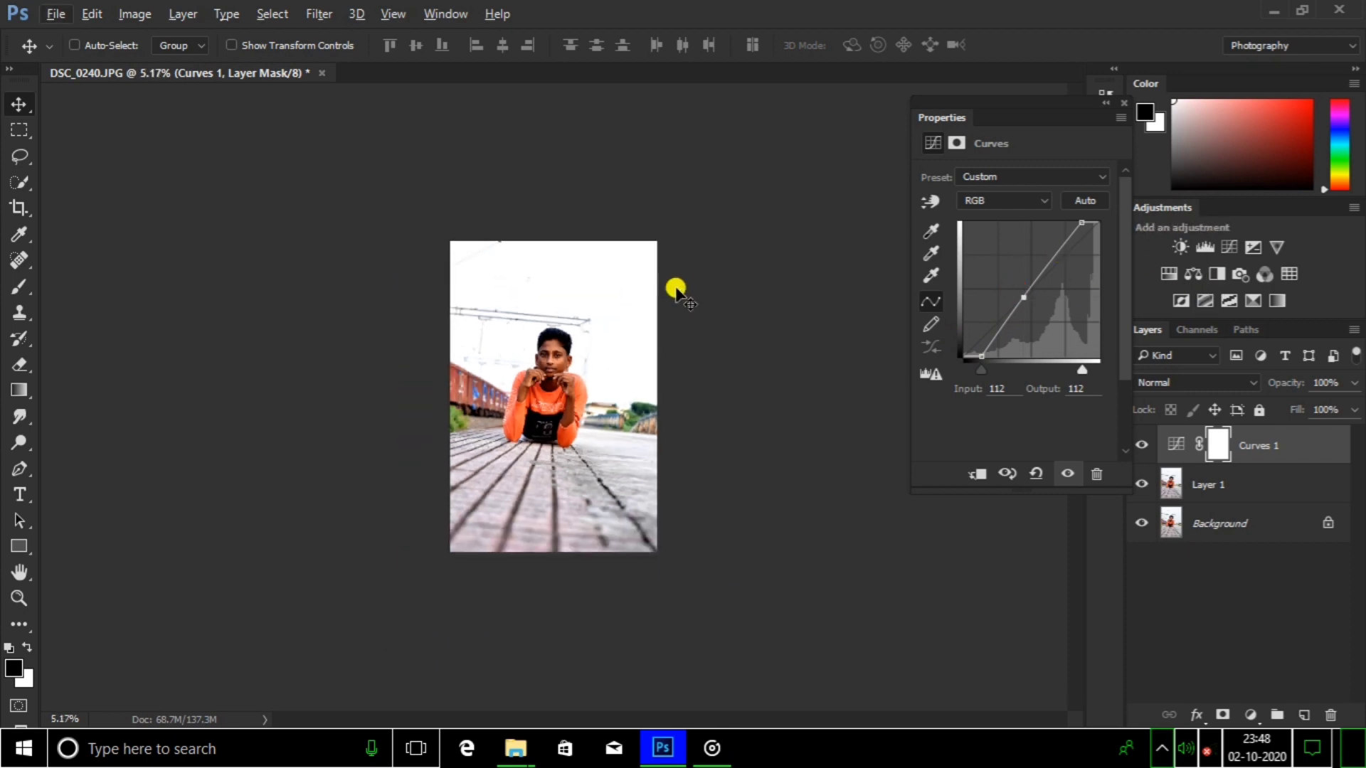
scroll(681, 293, up, 4)
Add a Brightness/Contrast adjustment layer with brightness 18 and compare the photo with and without it.
click(1176, 247)
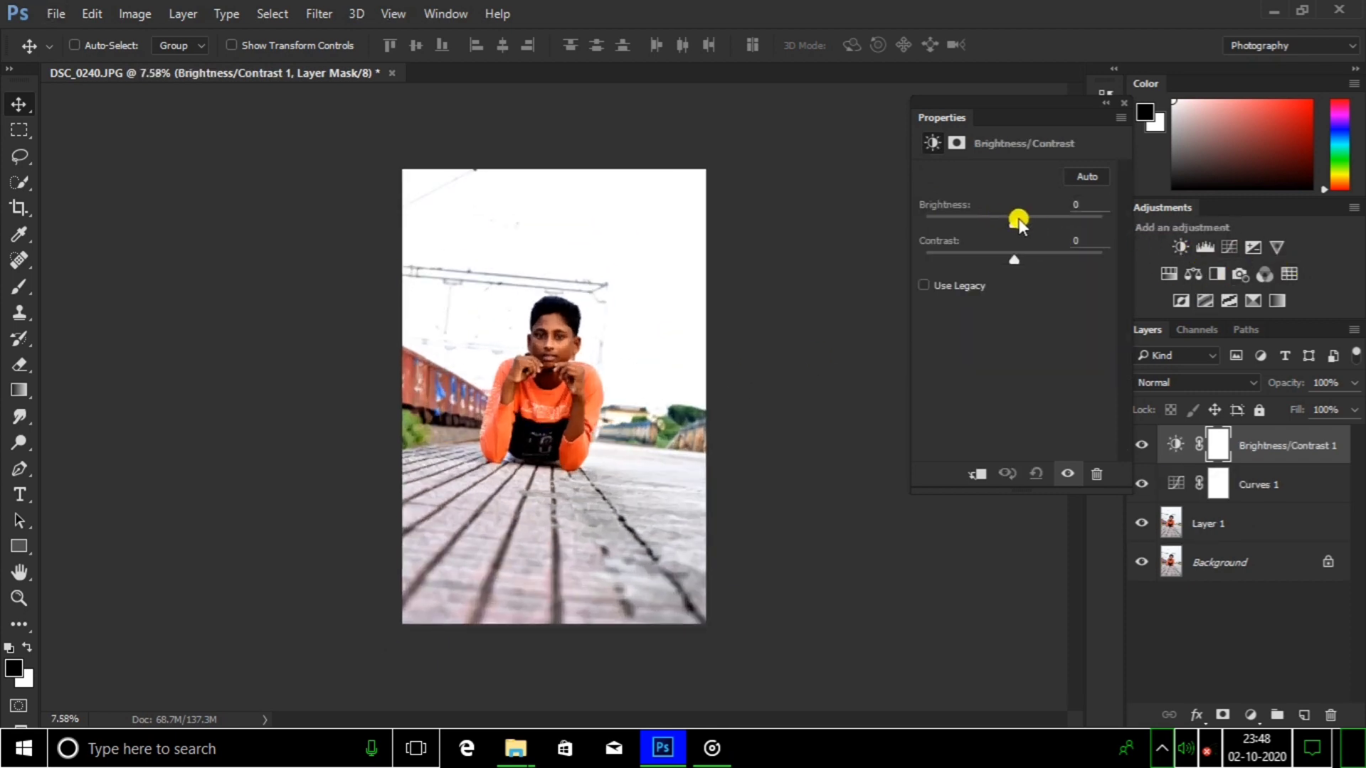
drag(1016, 222, 1025, 222)
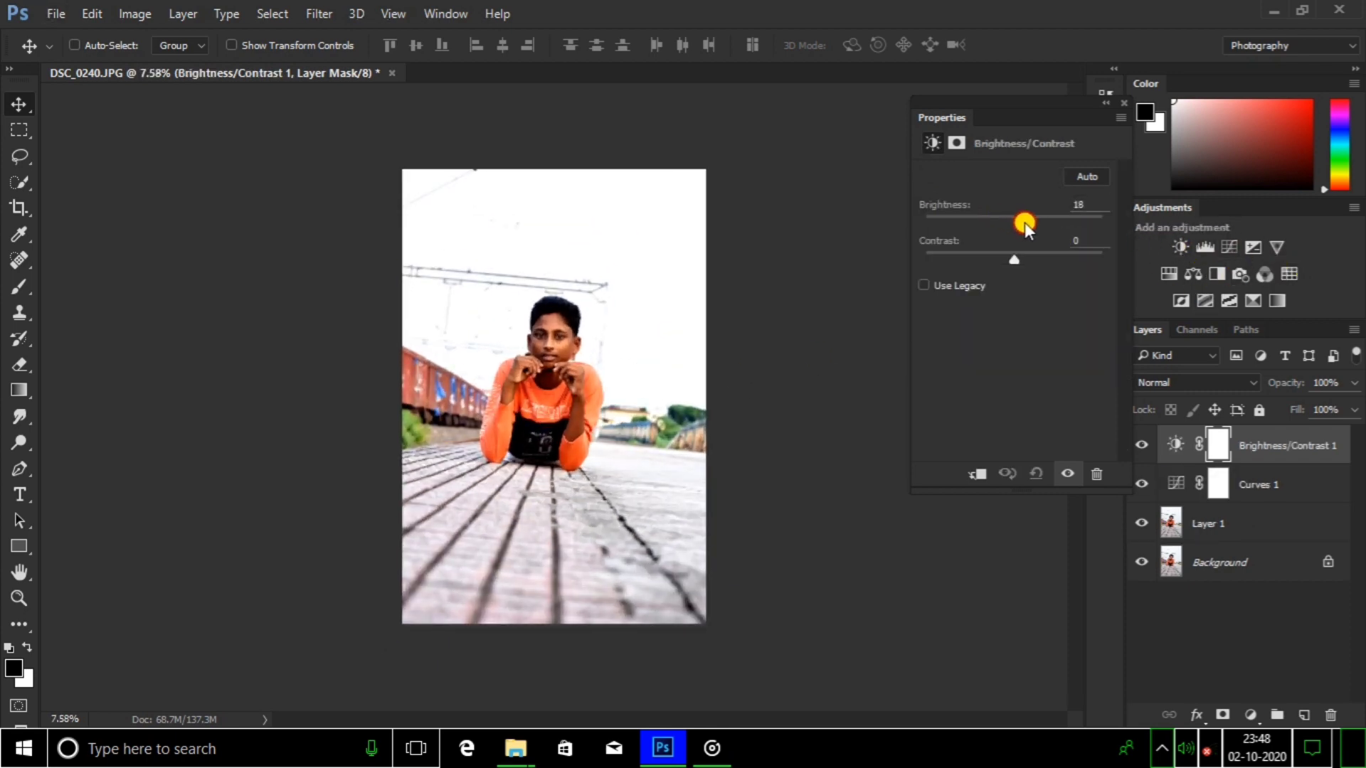
click(1142, 447)
click(1141, 447)
Flatten the image and duplicate the resulting background layer.
right_click(1256, 561)
click(1252, 497)
key(ctrl+j)
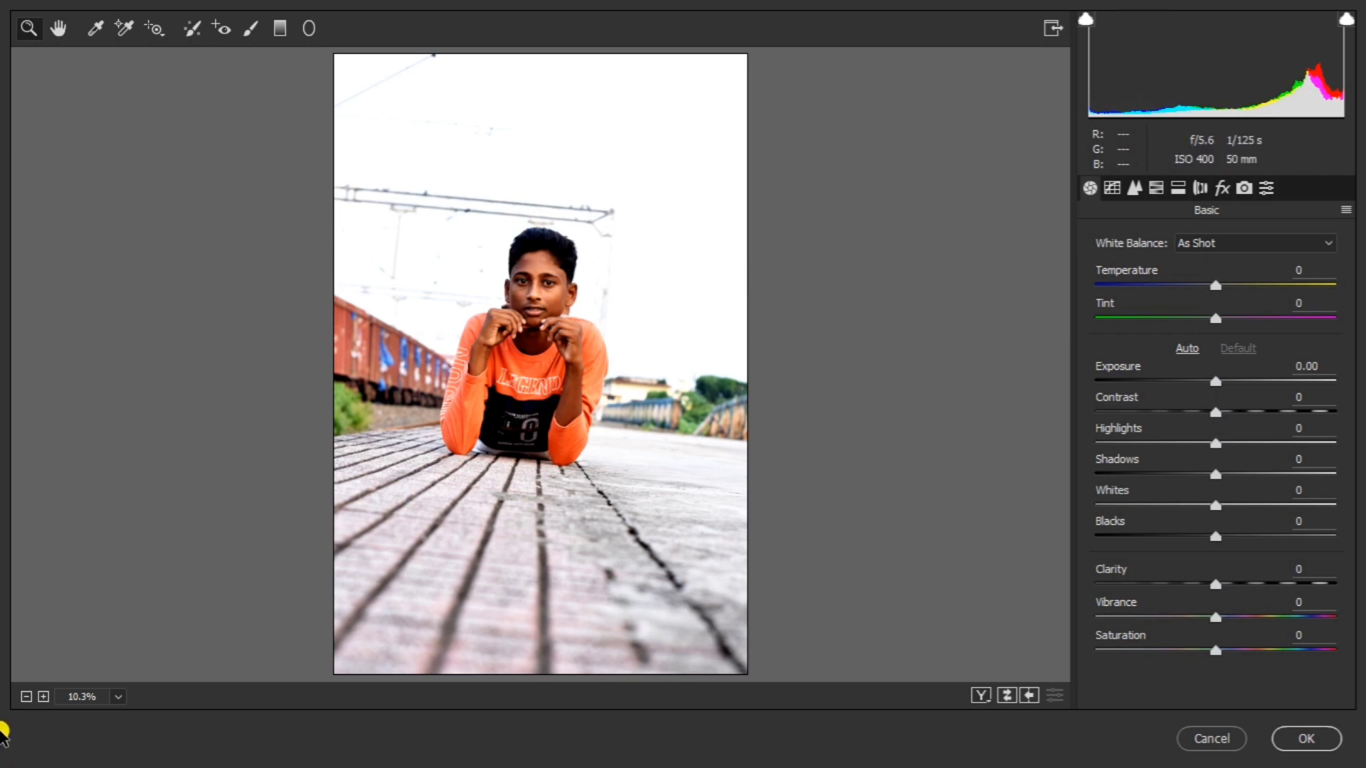
In the Camera Raw Filter, set Shadows to +28, Highlights to -63 and Whites to -65.
alt+click(592, 219)
drag(1250, 477, 1248, 474)
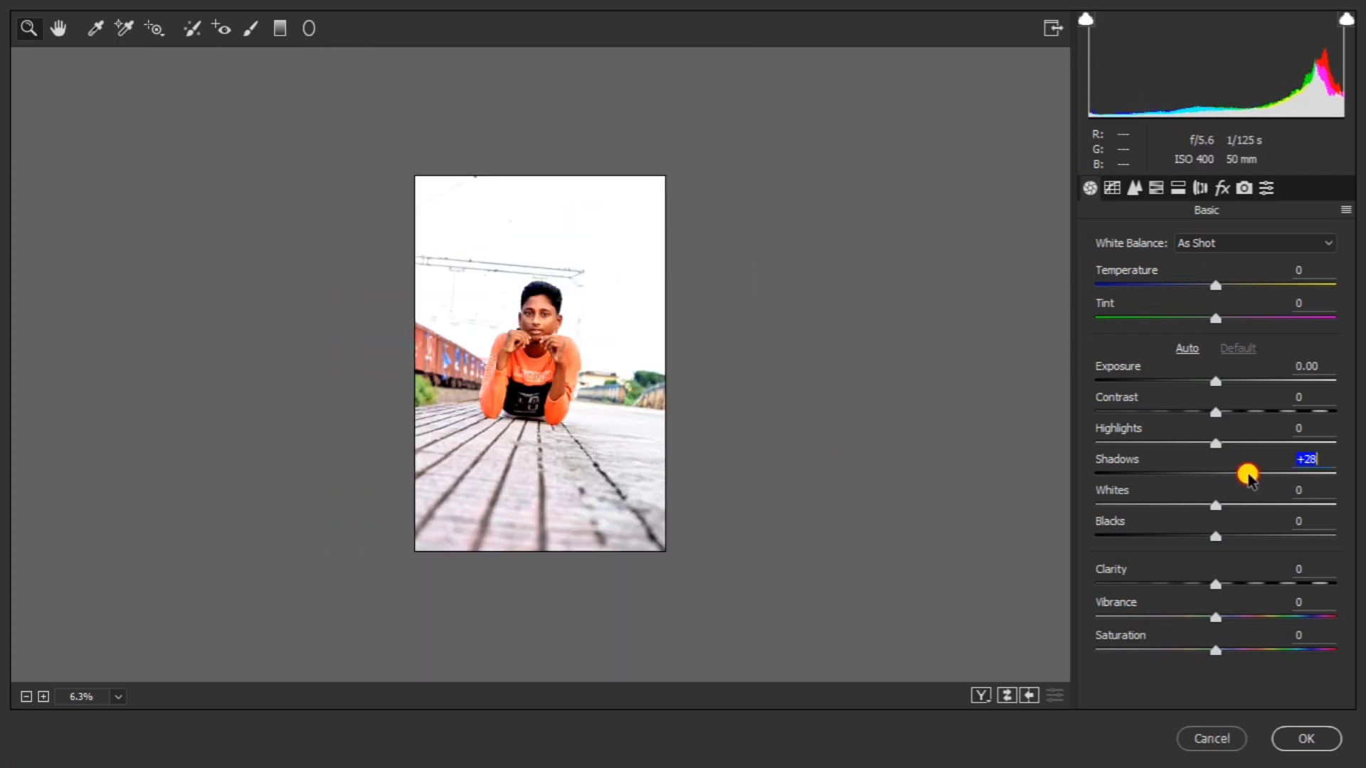
drag(1160, 444, 1122, 442)
drag(1215, 505, 1029, 507)
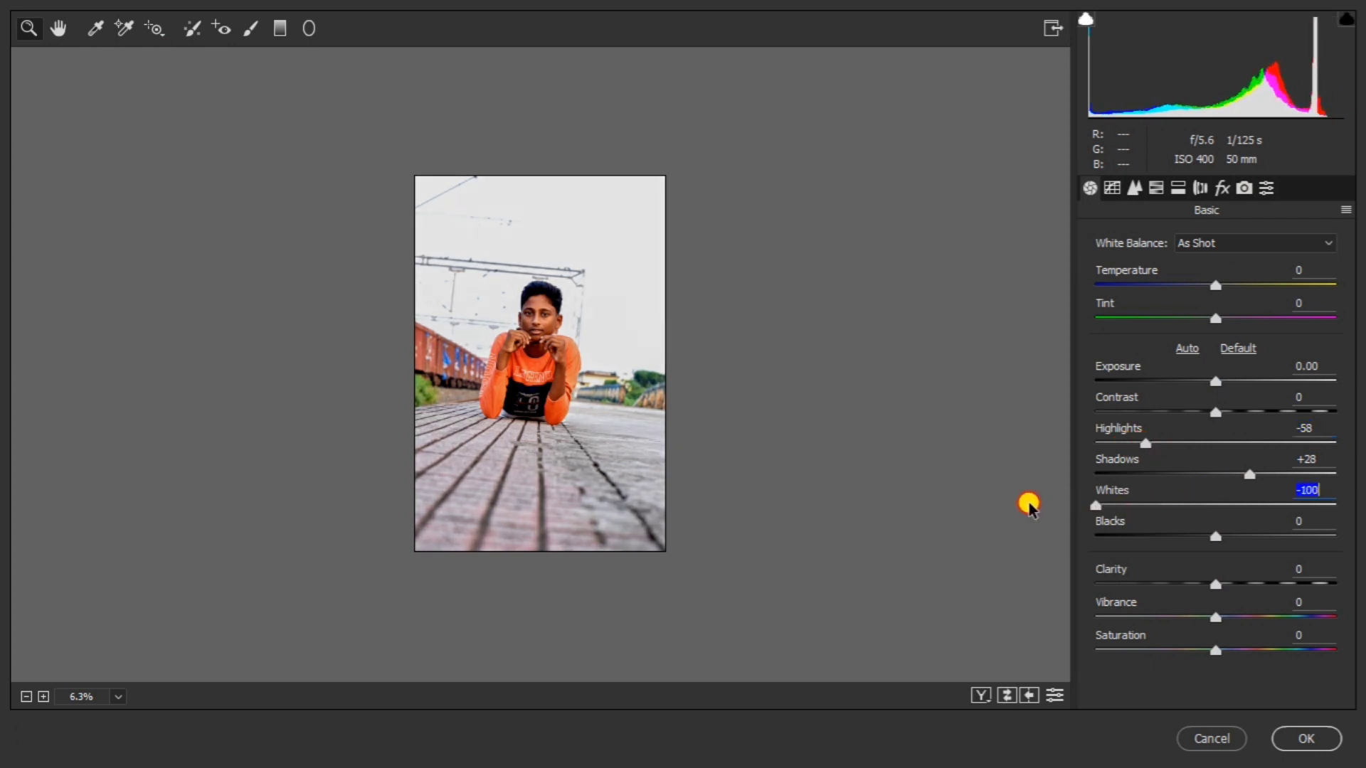
drag(1193, 493, 1139, 508)
drag(1145, 443, 1139, 442)
Set the HSL luminance of Oranges to +49 and of Reds to +28.
click(720, 220)
click(1156, 189)
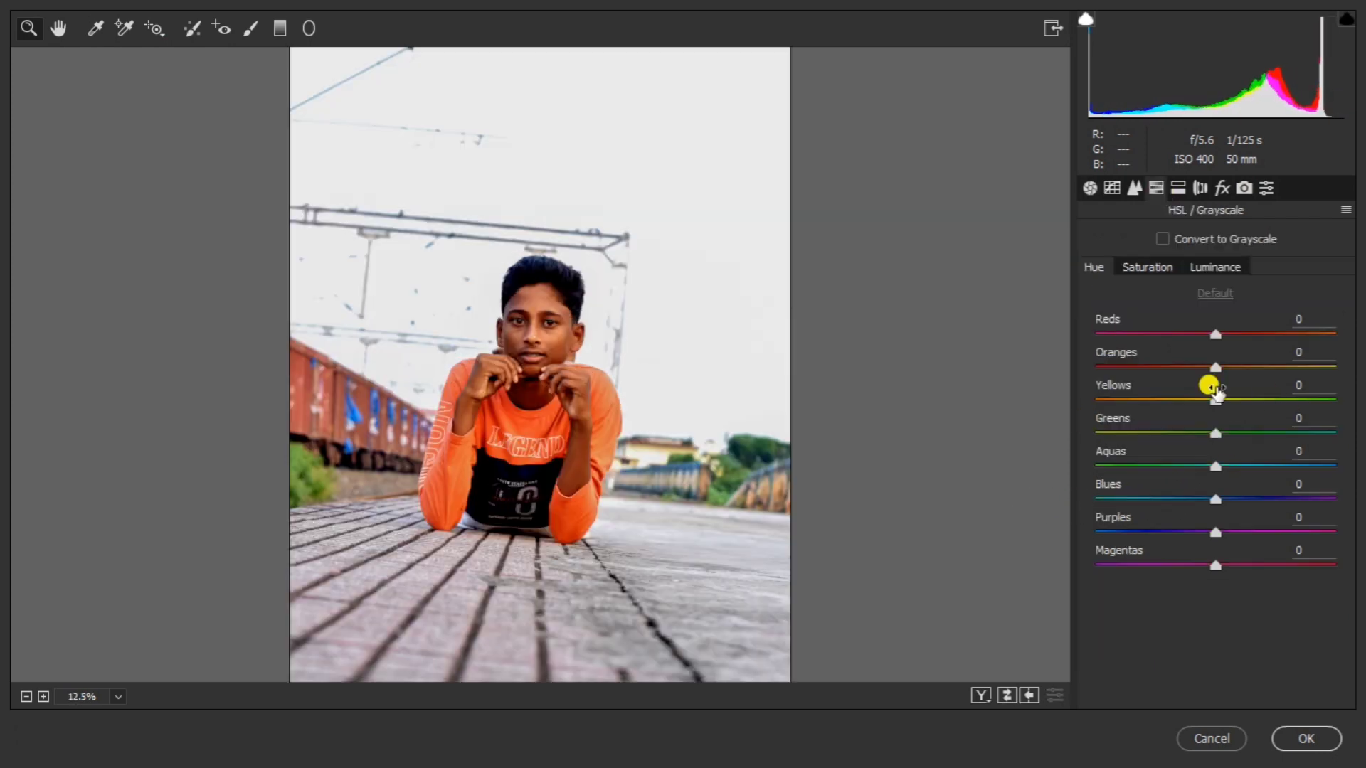
click(1215, 265)
click(1281, 367)
drag(1262, 367, 1257, 365)
drag(1216, 334, 1242, 346)
Set the HSL saturation of Oranges to -17, Reds to -6 and Yellows to +100.
click(1147, 267)
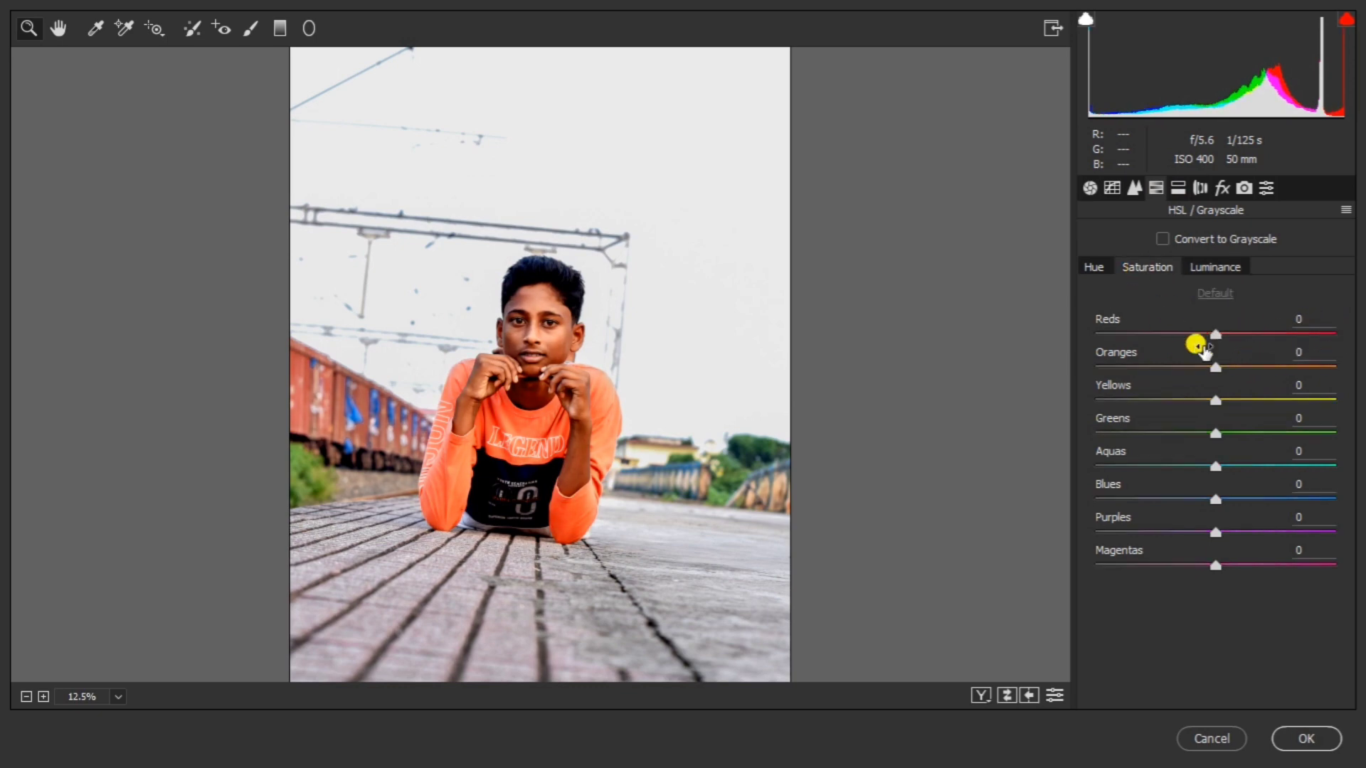
click(1177, 367)
drag(1218, 333, 1201, 335)
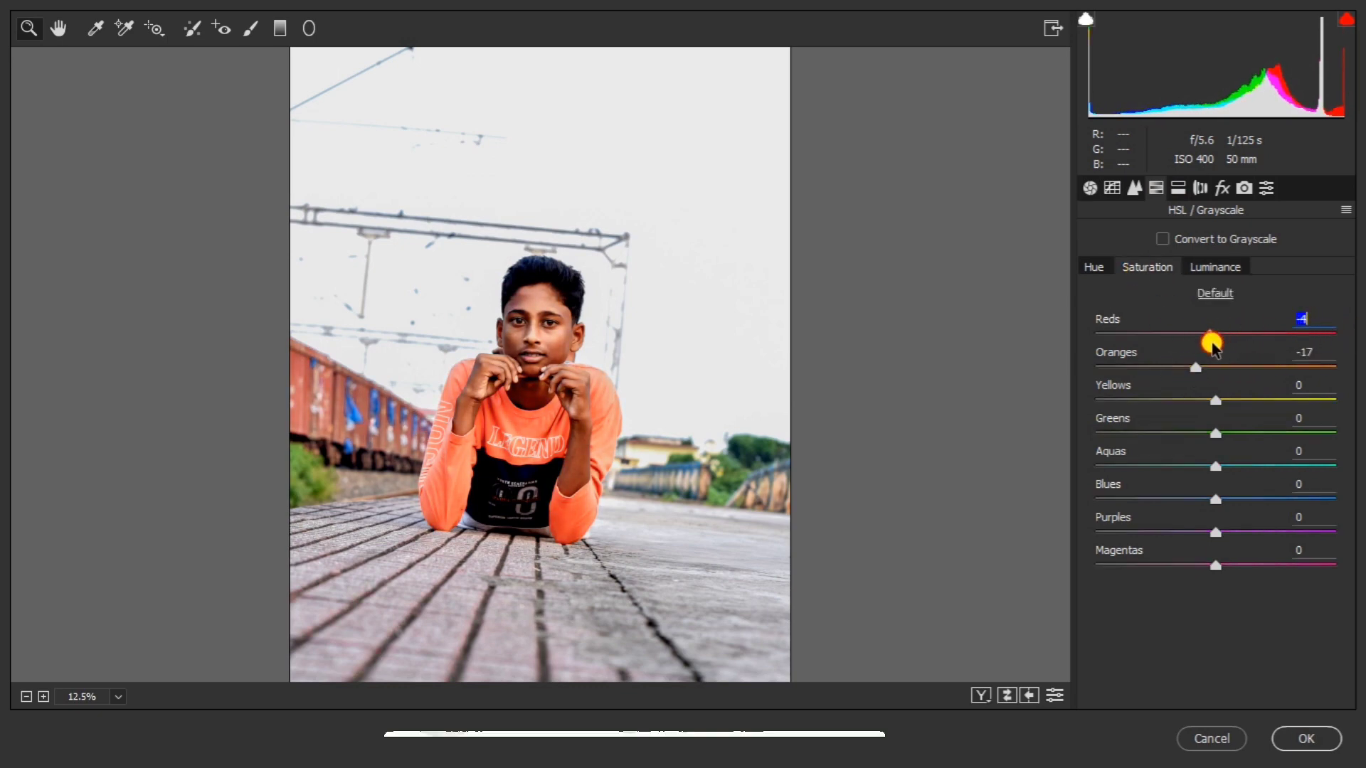
drag(1216, 401, 1359, 414)
Set the HSL saturation of Greens to +100, Aquas to +33, Blues to +29 and Purples to -6, leaving Magentas at 0.
scroll(668, 352, down, 1)
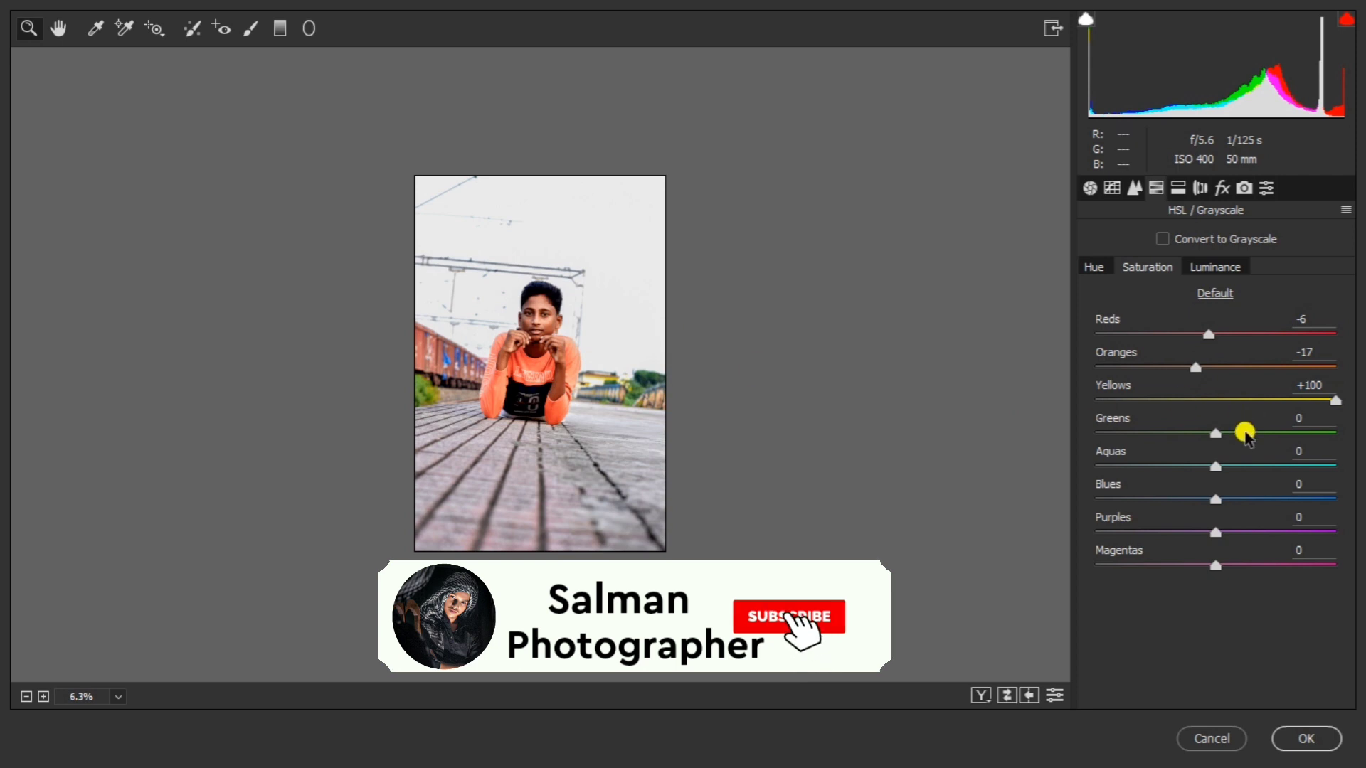
drag(1218, 434, 1350, 436)
drag(1216, 468, 1256, 471)
drag(1216, 500, 1358, 494)
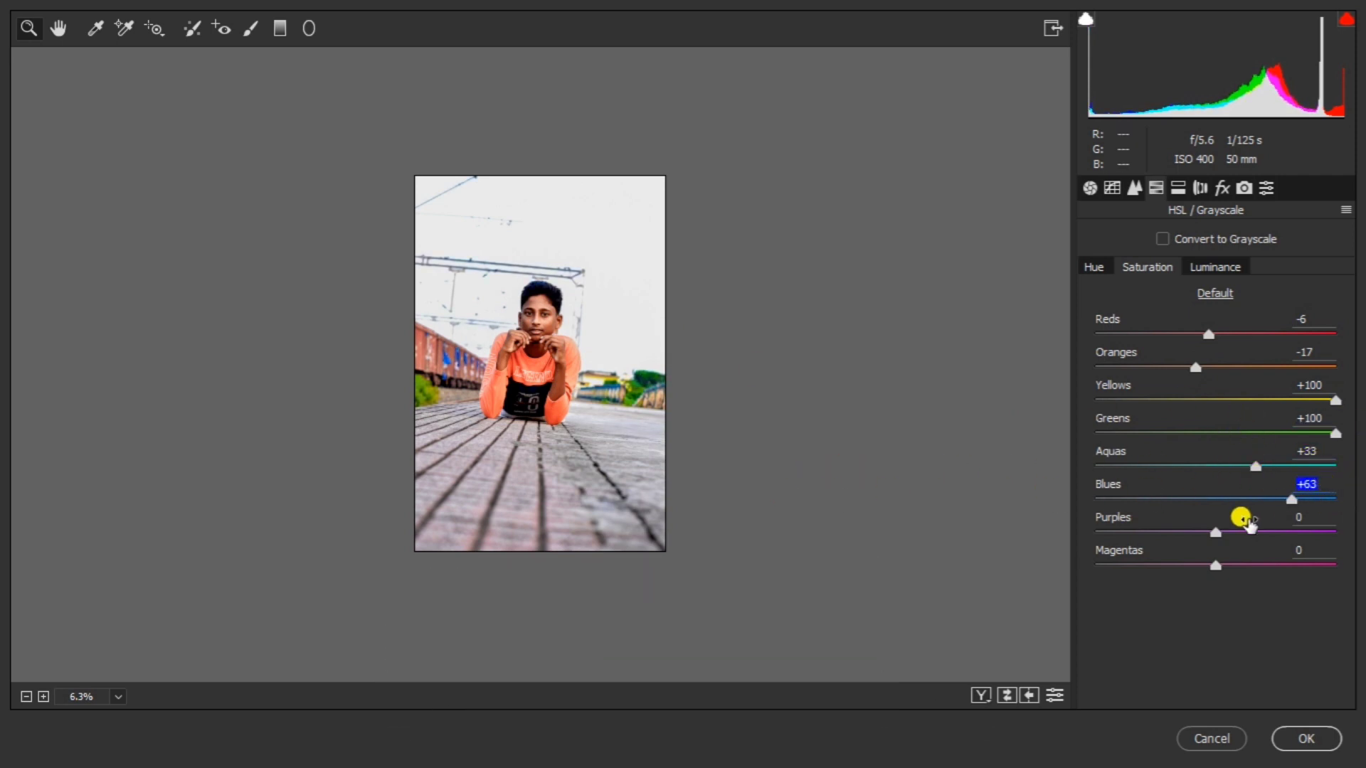
drag(1209, 533, 1260, 504)
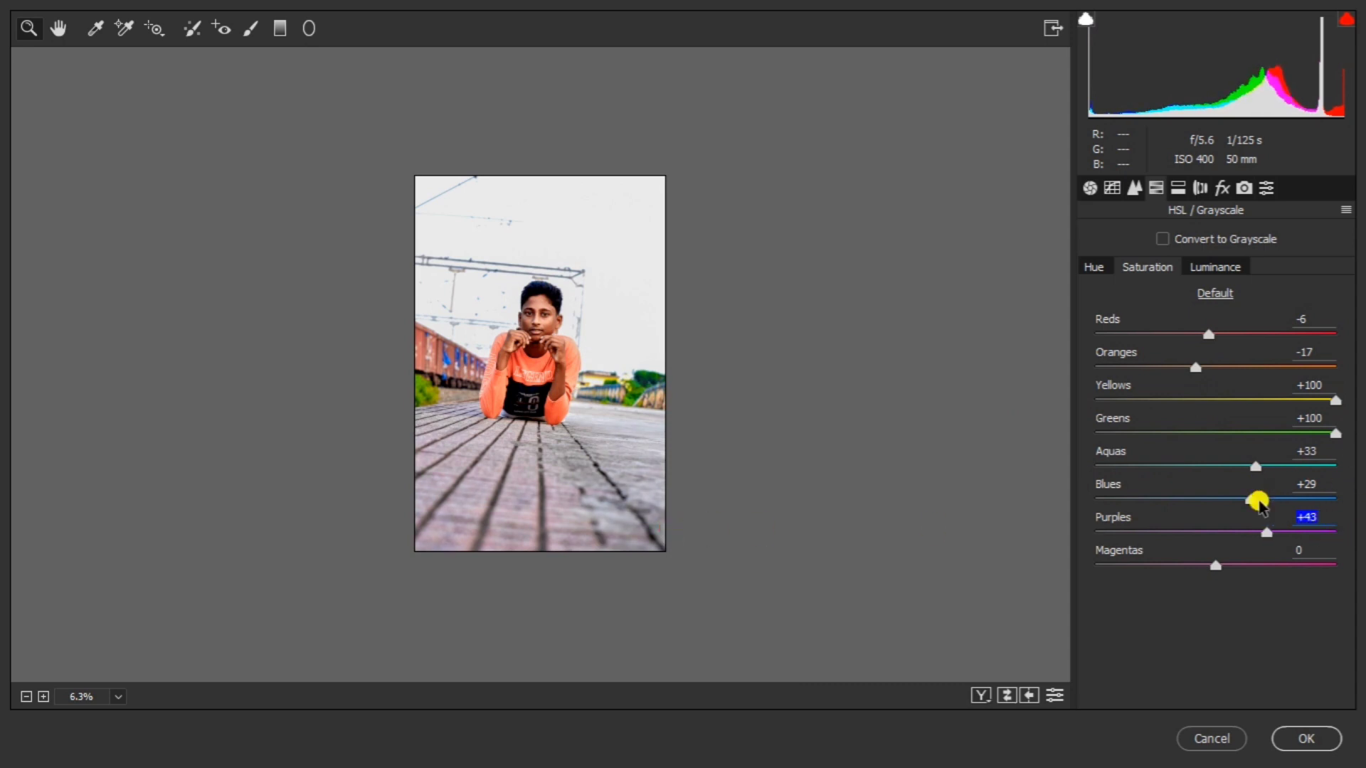
mouse_move(1222, 565)
mouse_down()
mouse_move(1350, 558)
mouse_move(1302, 564)
mouse_up()
Paint the sky and the platform floor with the Adjustment Brush using Temperature -89, Tint -74 and Contrast +95.
click(250, 29)
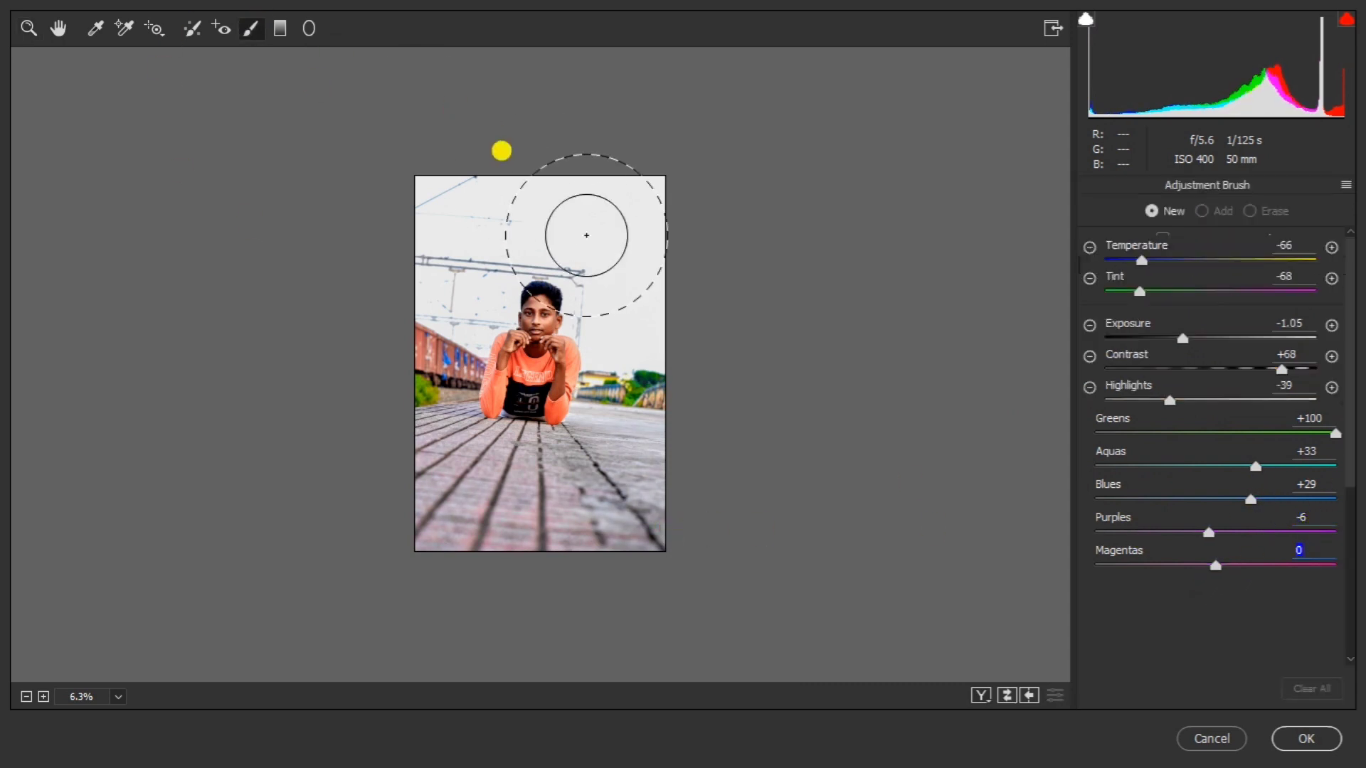
mouse_move(668, 228)
mouse_down()
mouse_move(564, 134)
mouse_move(445, 152)
mouse_move(375, 221)
mouse_move(320, 320)
mouse_up()
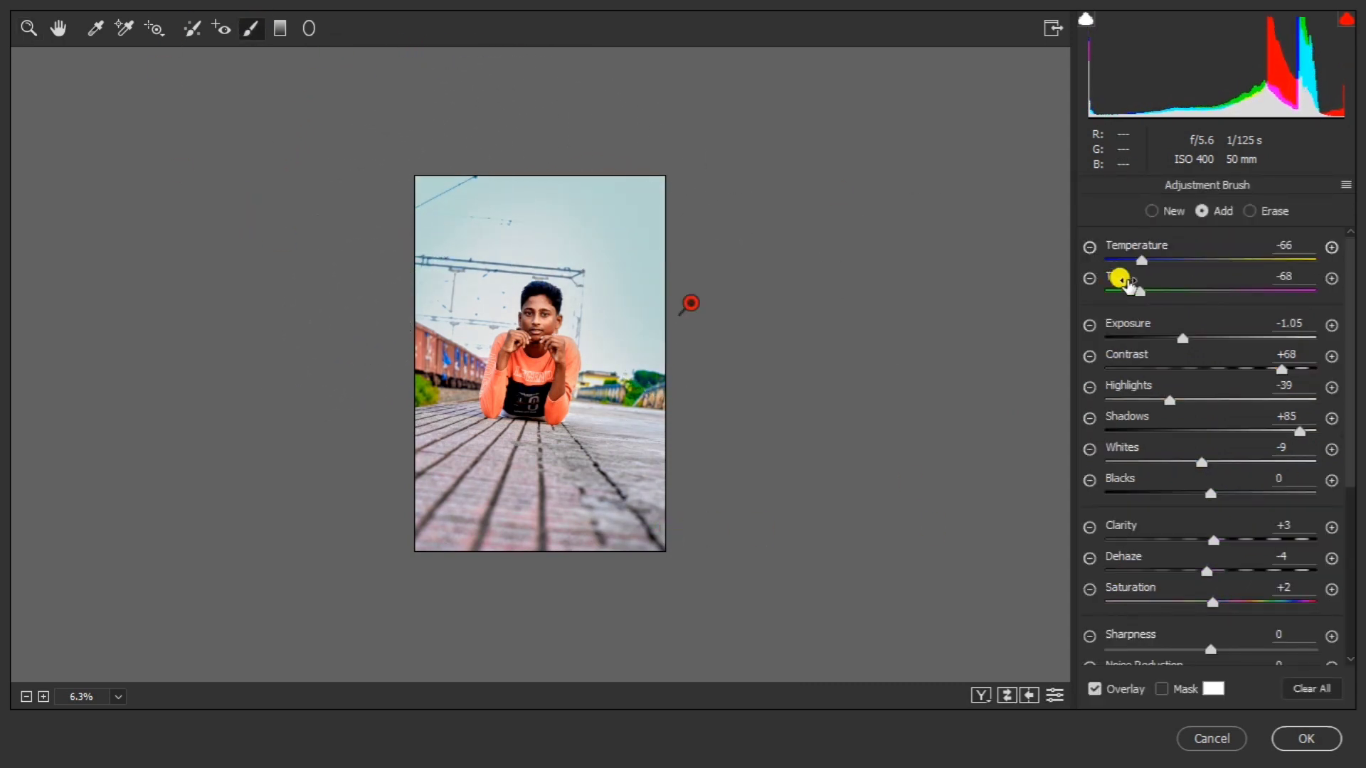
drag(1309, 368, 1312, 369)
mouse_move(1141, 260)
mouse_down()
mouse_move(1116, 262)
mouse_move(1146, 293)
mouse_move(1134, 294)
mouse_up()
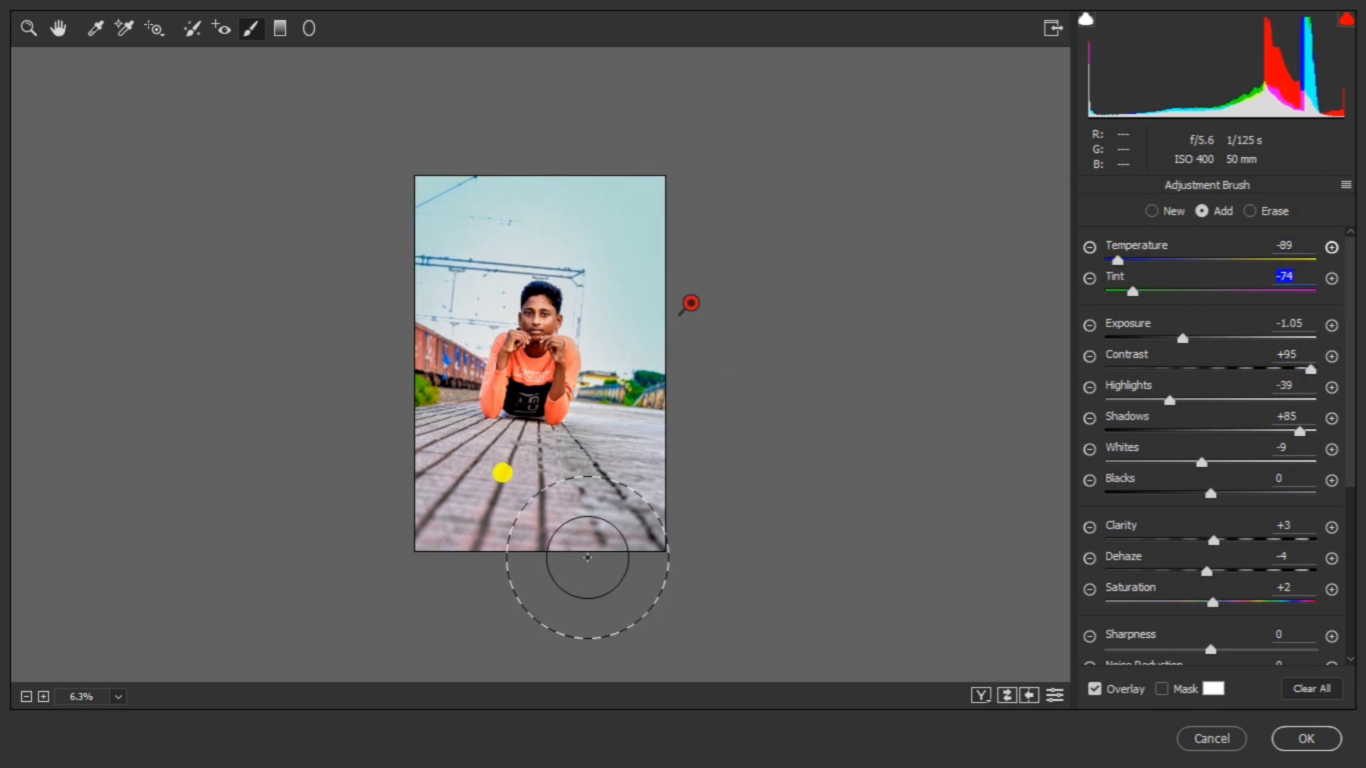
mouse_move(589, 558)
mouse_down()
mouse_move(553, 506)
mouse_move(445, 498)
mouse_move(360, 442)
mouse_up()
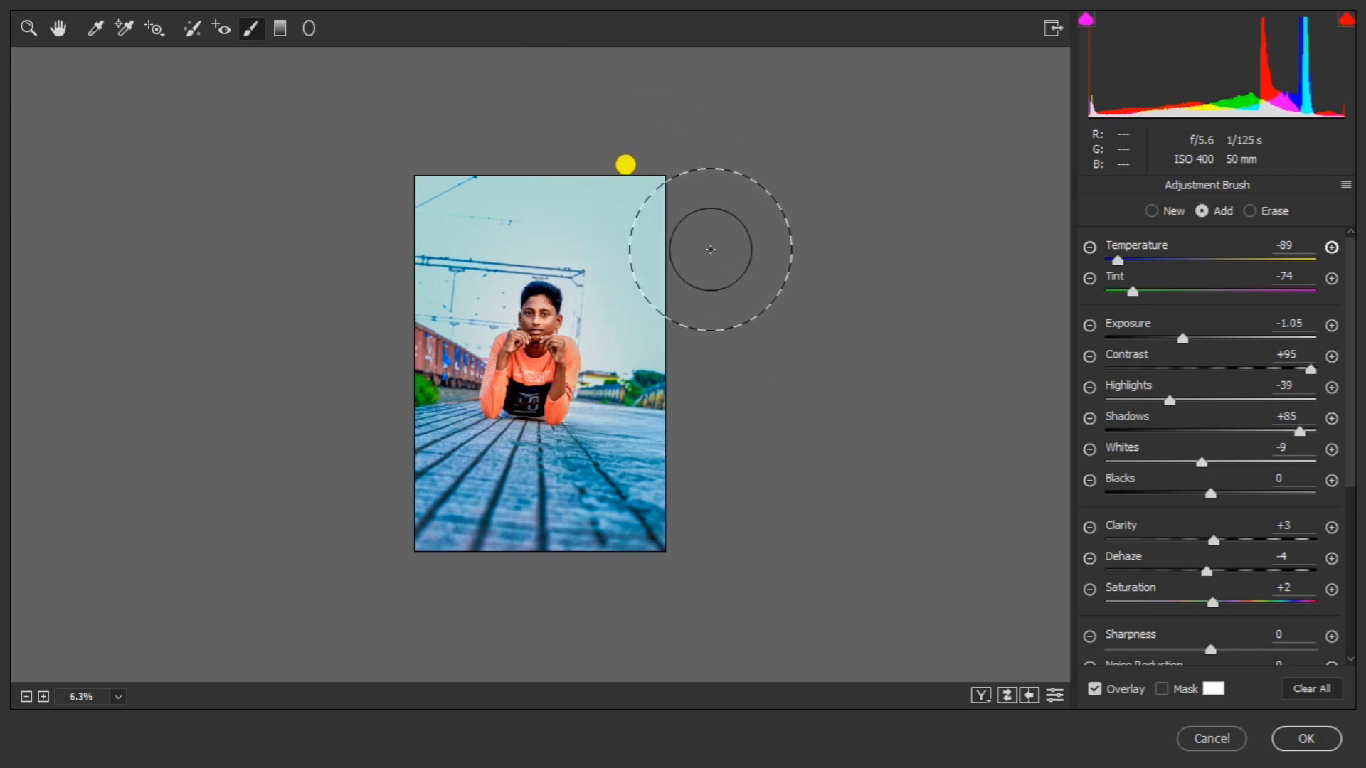
Set the Aquas saturation to +93, then the hue of Blues to -23 and of Aquas to +56.
click(28, 29)
drag(1292, 464, 1328, 462)
click(1094, 267)
drag(1214, 499, 1179, 499)
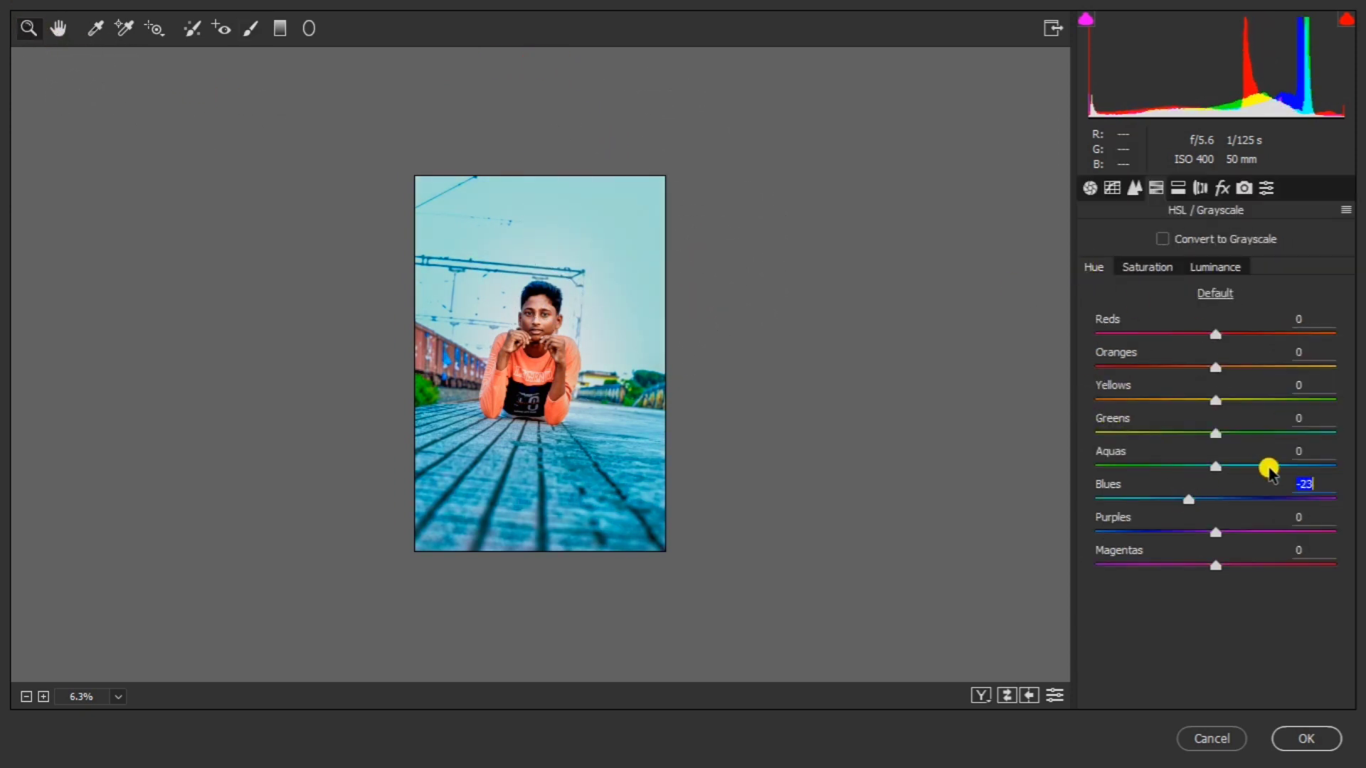
drag(1270, 468, 1282, 469)
Set the basic tone values Clarity to +11, Vibrance to +10, Blacks to -3 and Shadows to +39.
click(1090, 187)
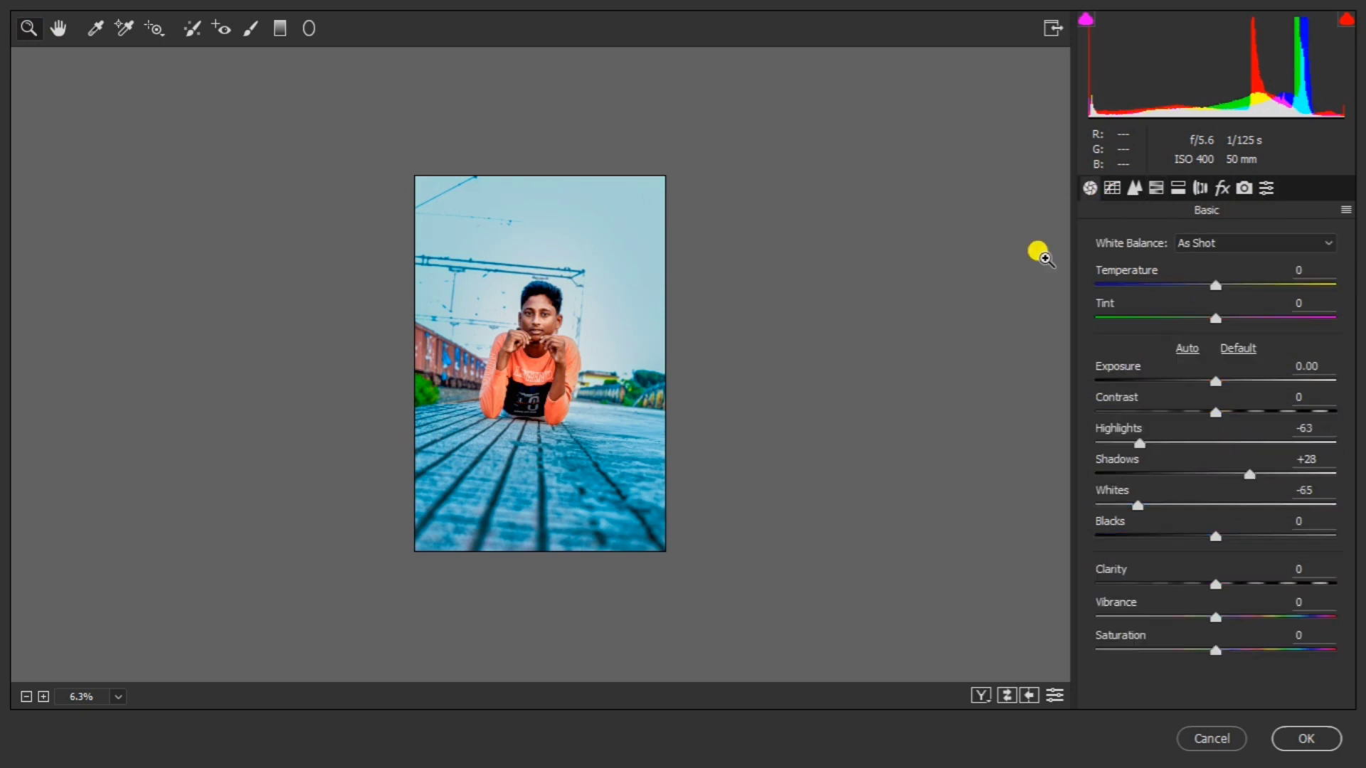
click(1232, 584)
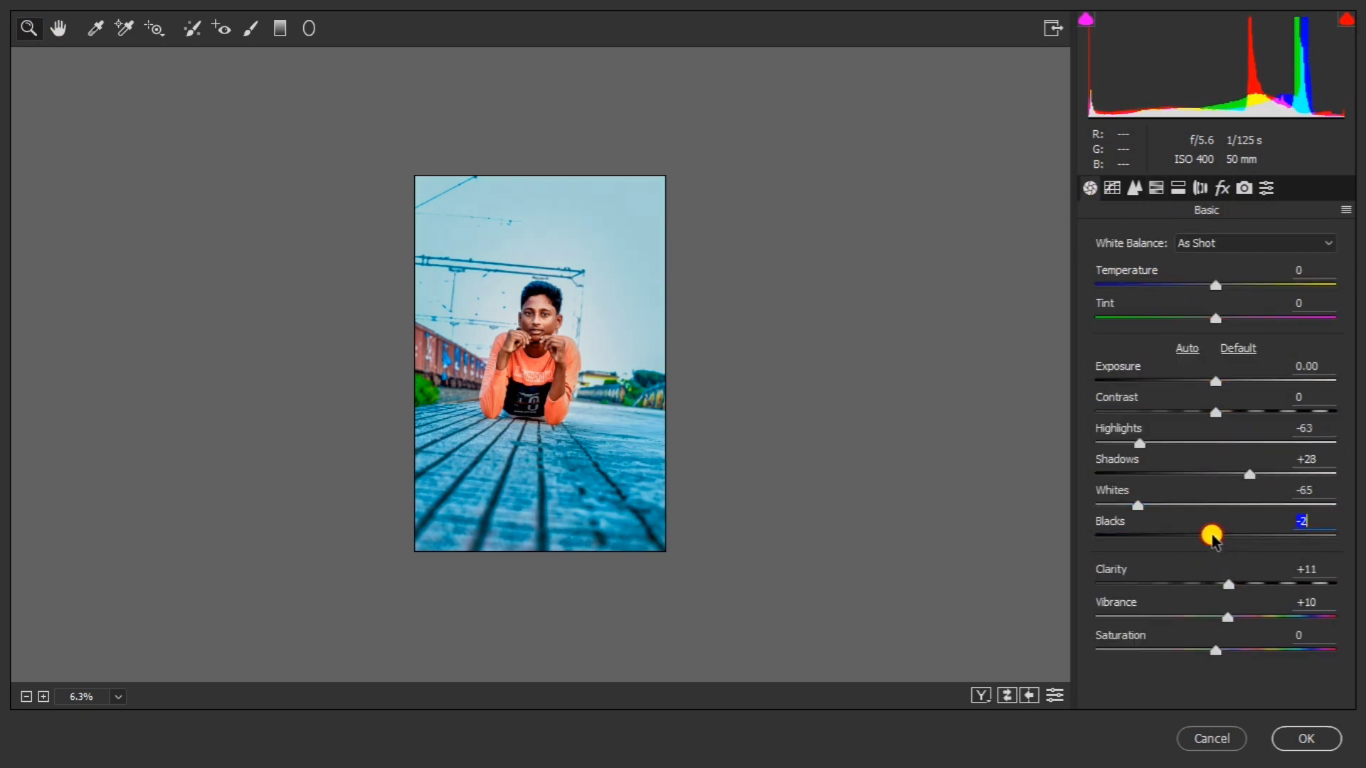
drag(1247, 477, 1263, 475)
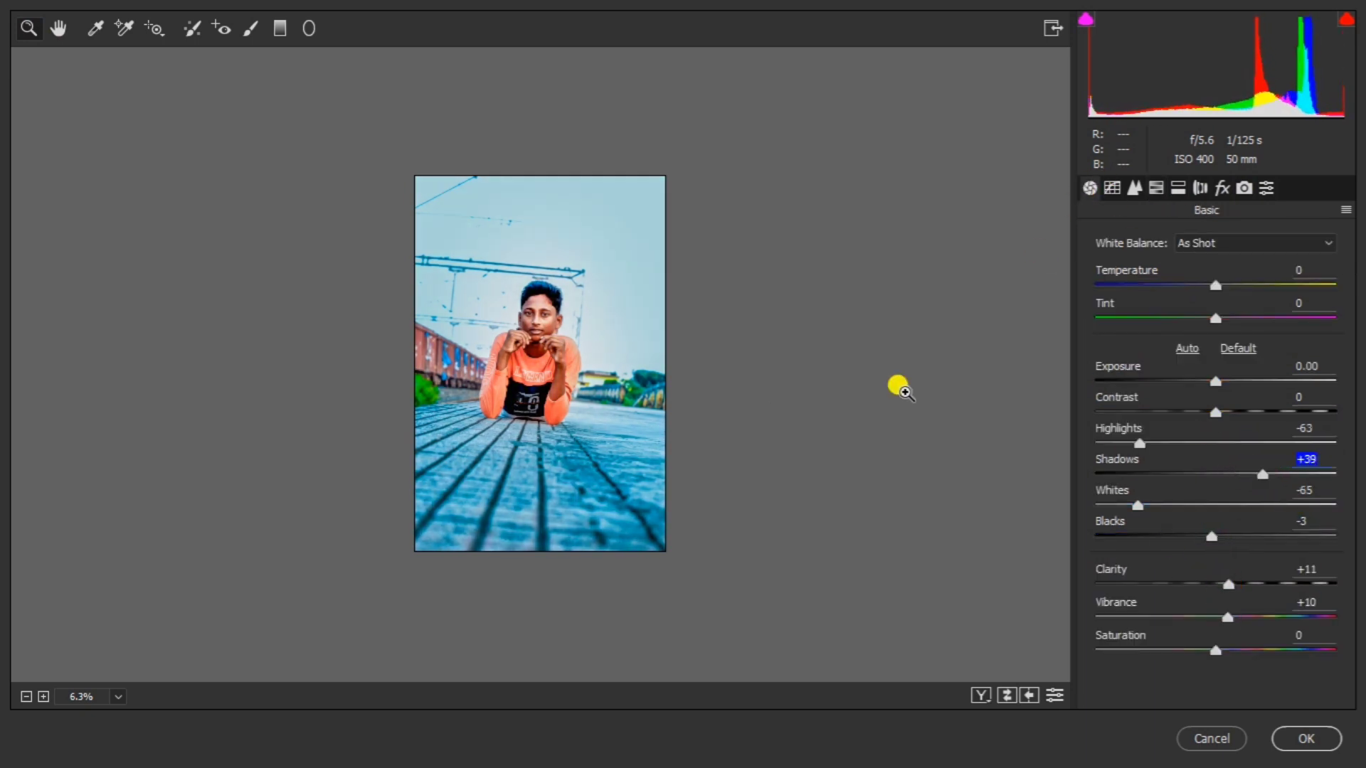
scroll(661, 306, down, 3)
scroll(662, 306, up, 3)
click(1156, 188)
click(1214, 268)
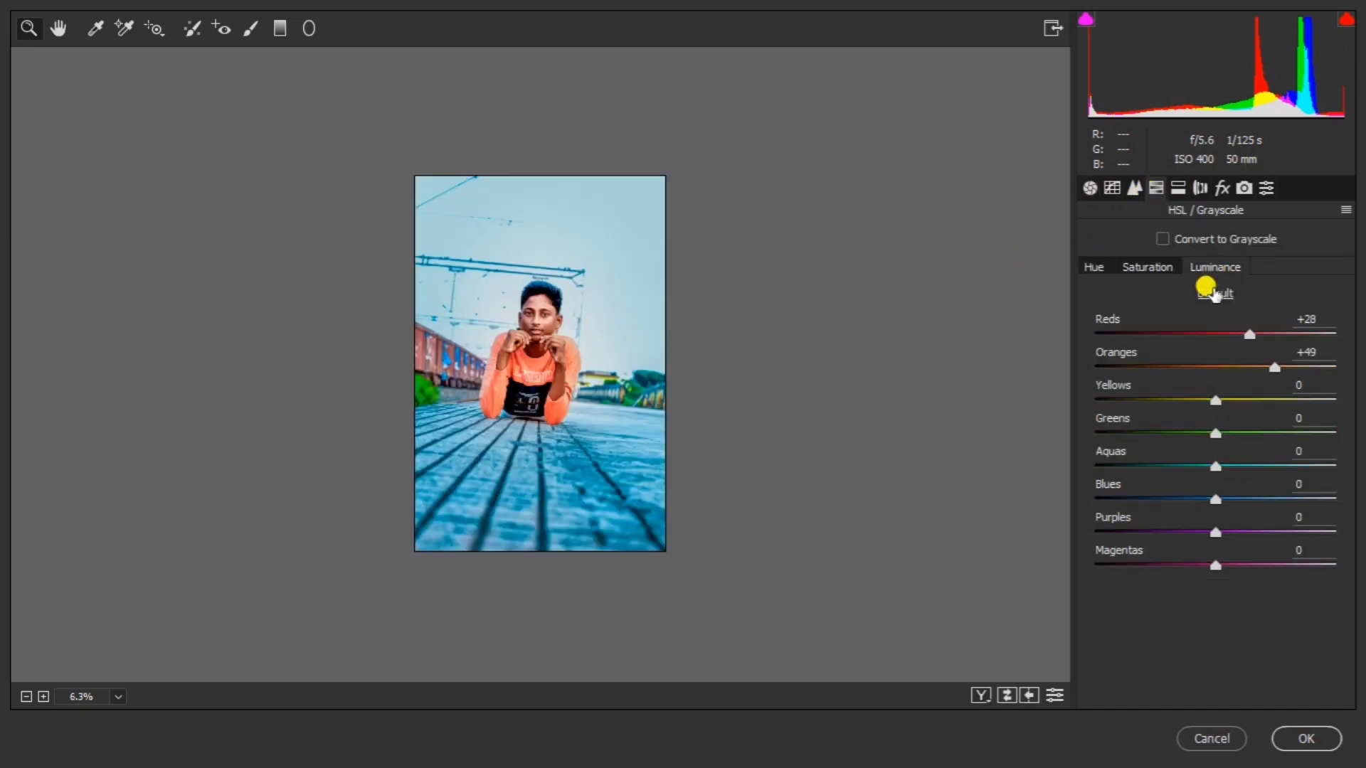
click(1153, 268)
click(1098, 268)
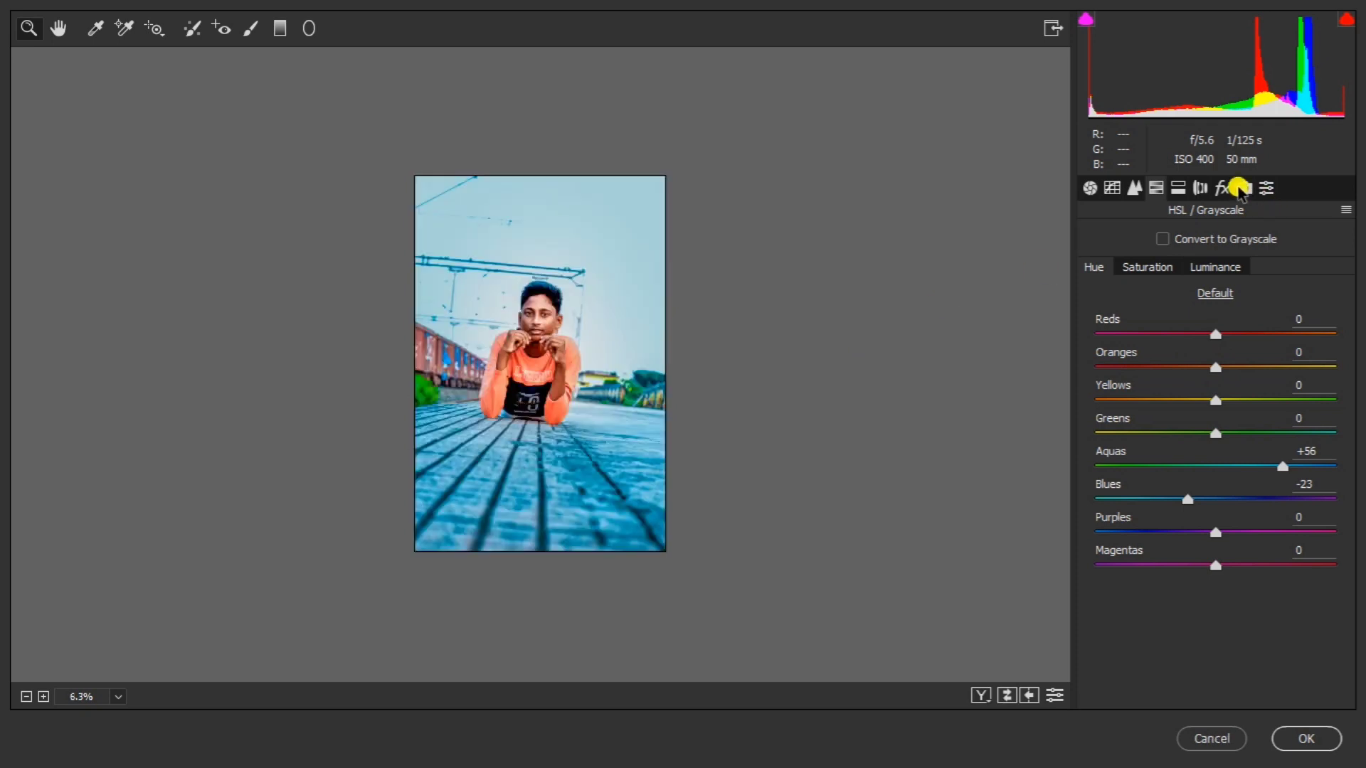
Darken the photo's edges with a post-crop vignette in the Color Priority style.
click(1222, 188)
click(1197, 518)
click(1153, 476)
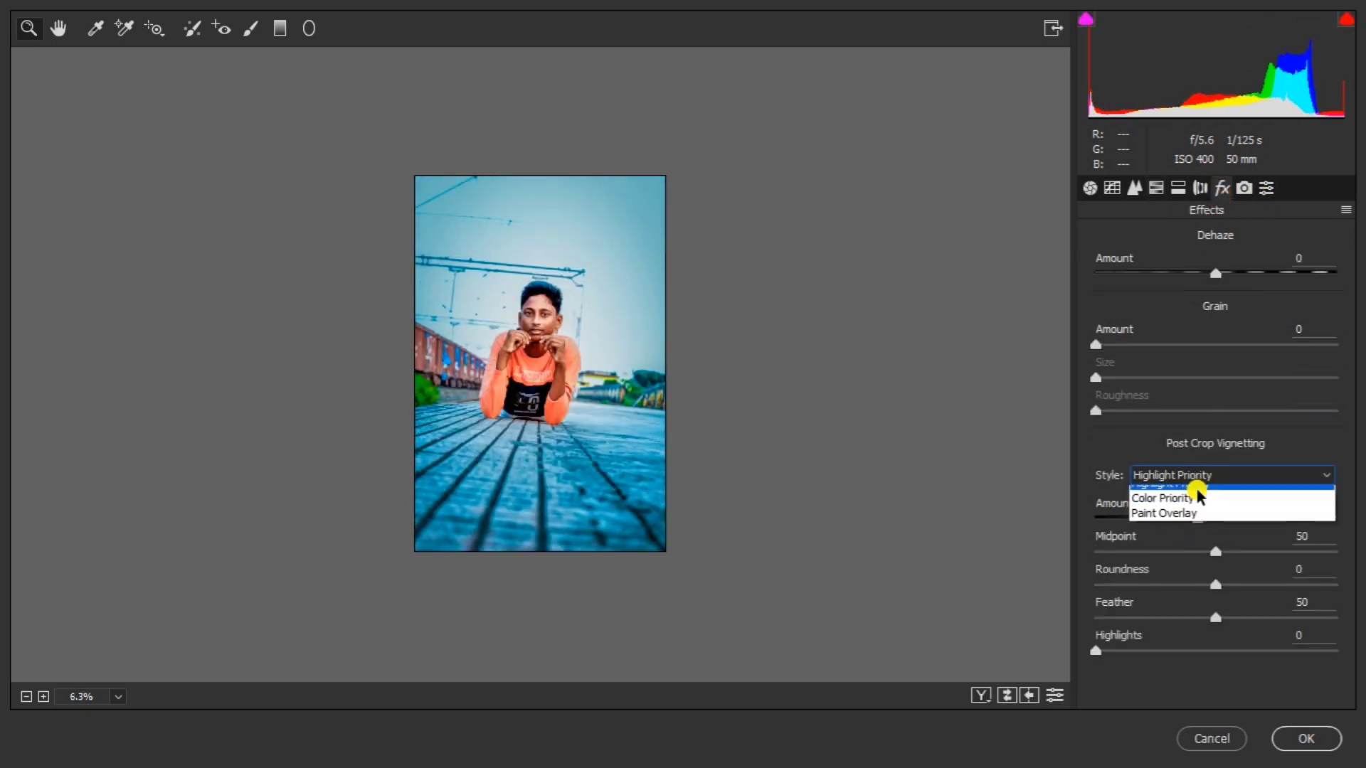
click(1160, 497)
mouse_move(1197, 516)
mouse_down()
mouse_move(1163, 553)
mouse_move(1193, 513)
mouse_up()
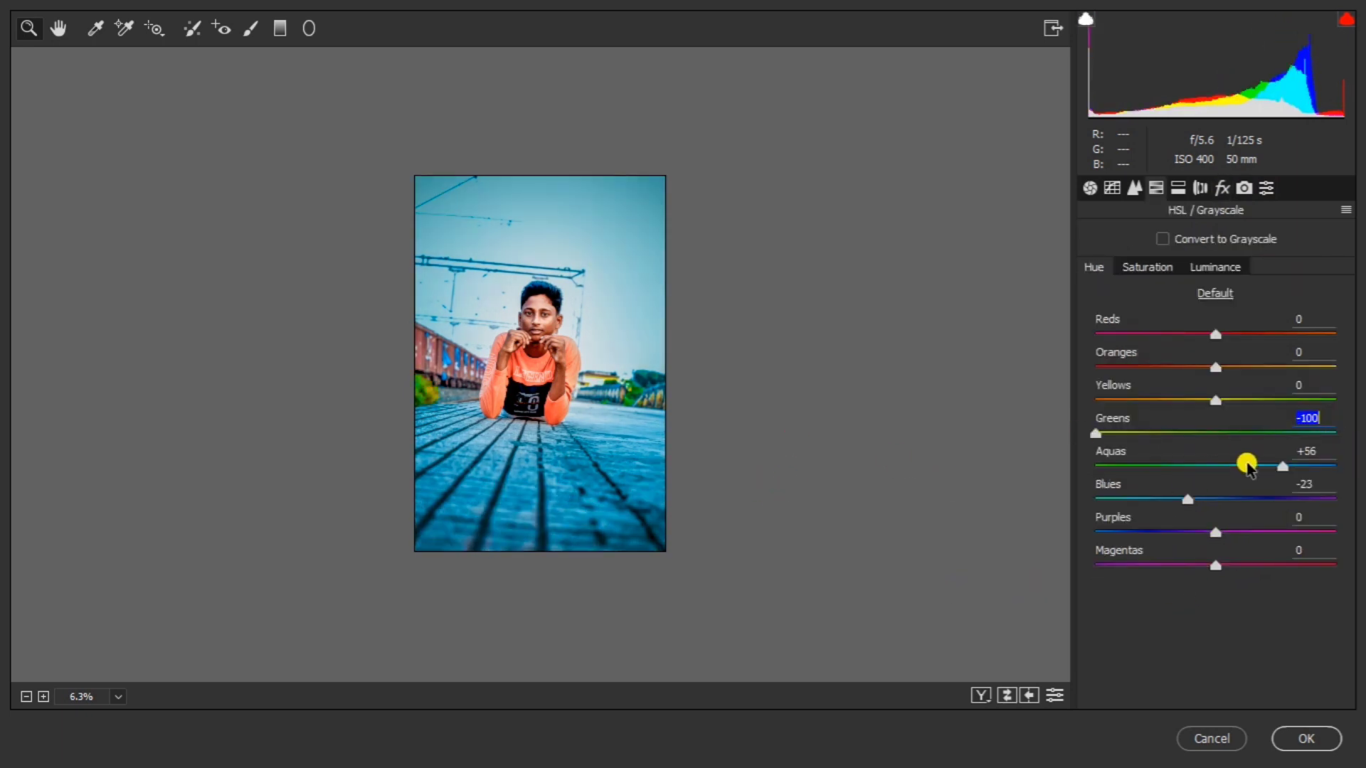
key(Tab)
alt+click(746, 426)
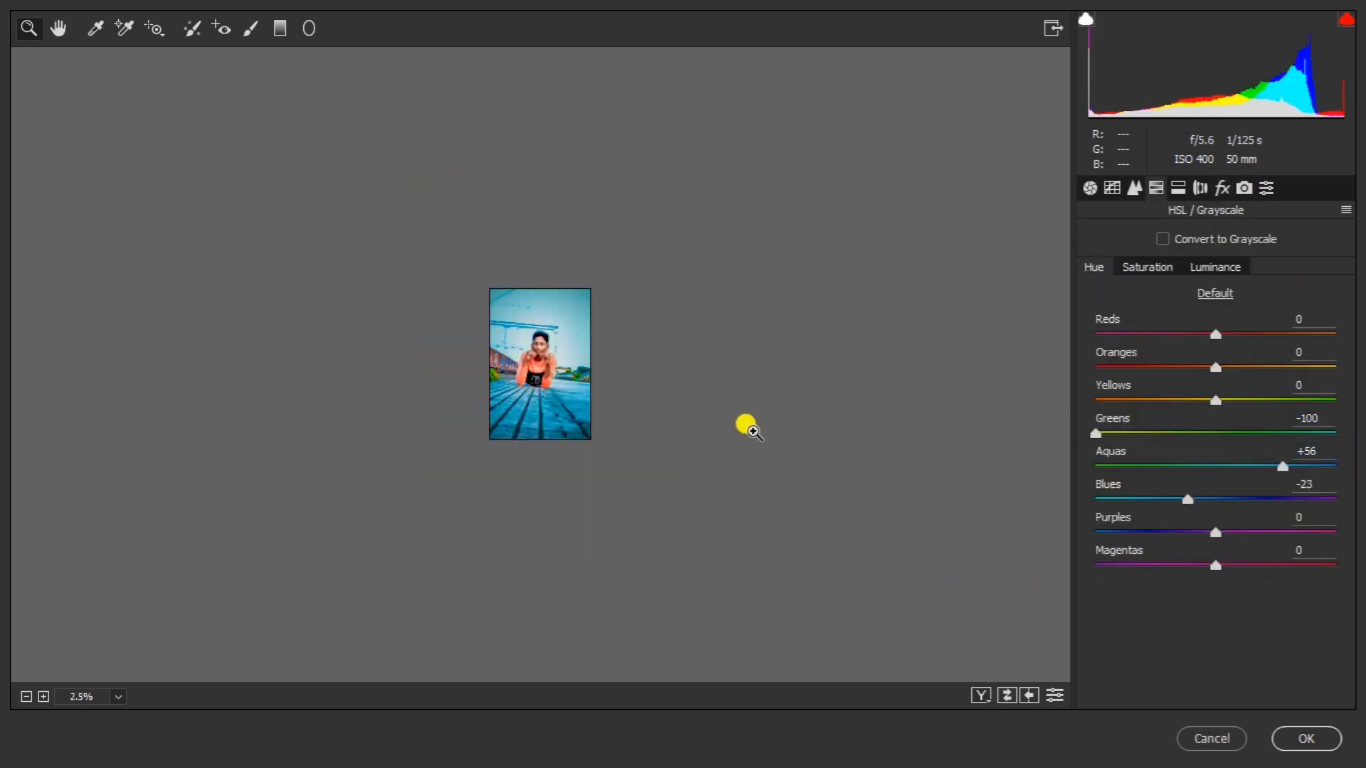
click(746, 425)
click(1147, 267)
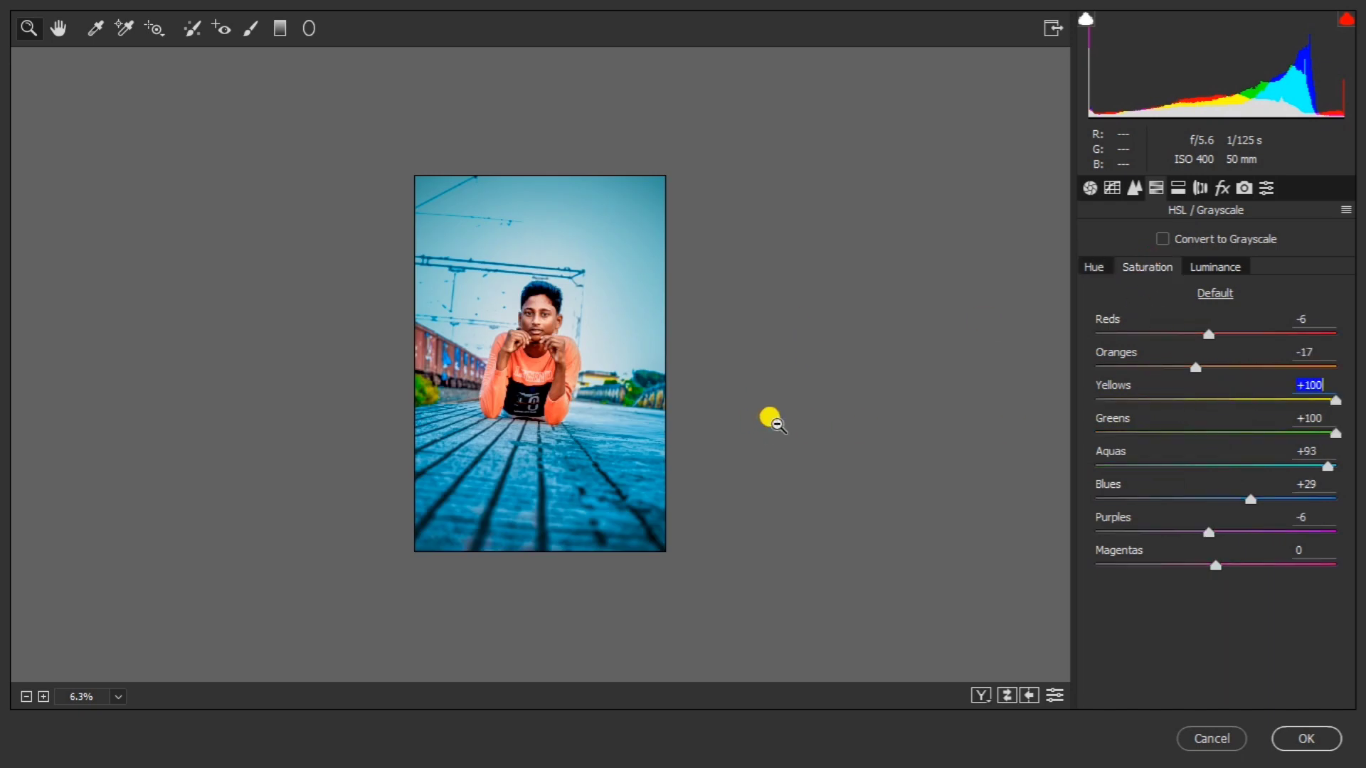
alt+click(776, 424)
Set the sharpening amount to 16 and the luminance noise reduction to 37, and apply the Camera Raw edits.
click(1135, 187)
drag(1096, 435, 1167, 436)
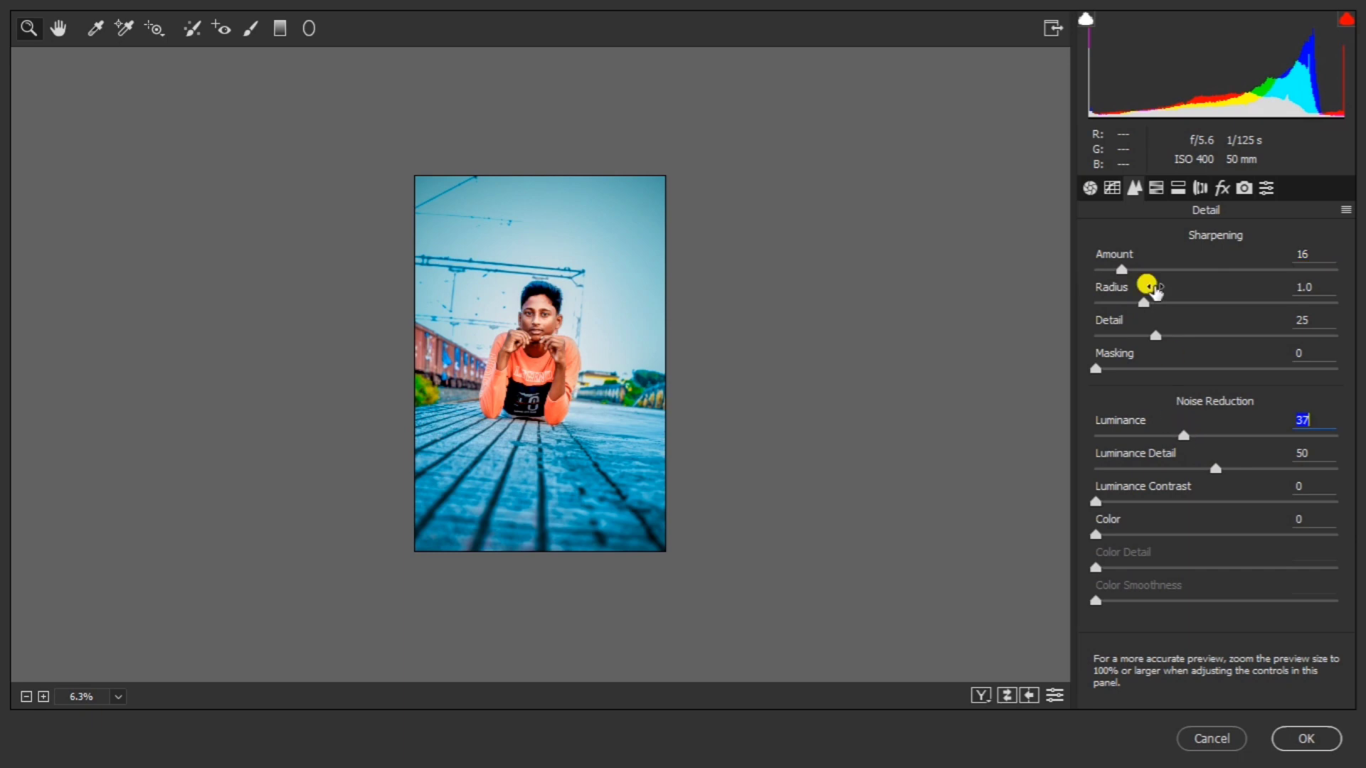
click(1316, 755)
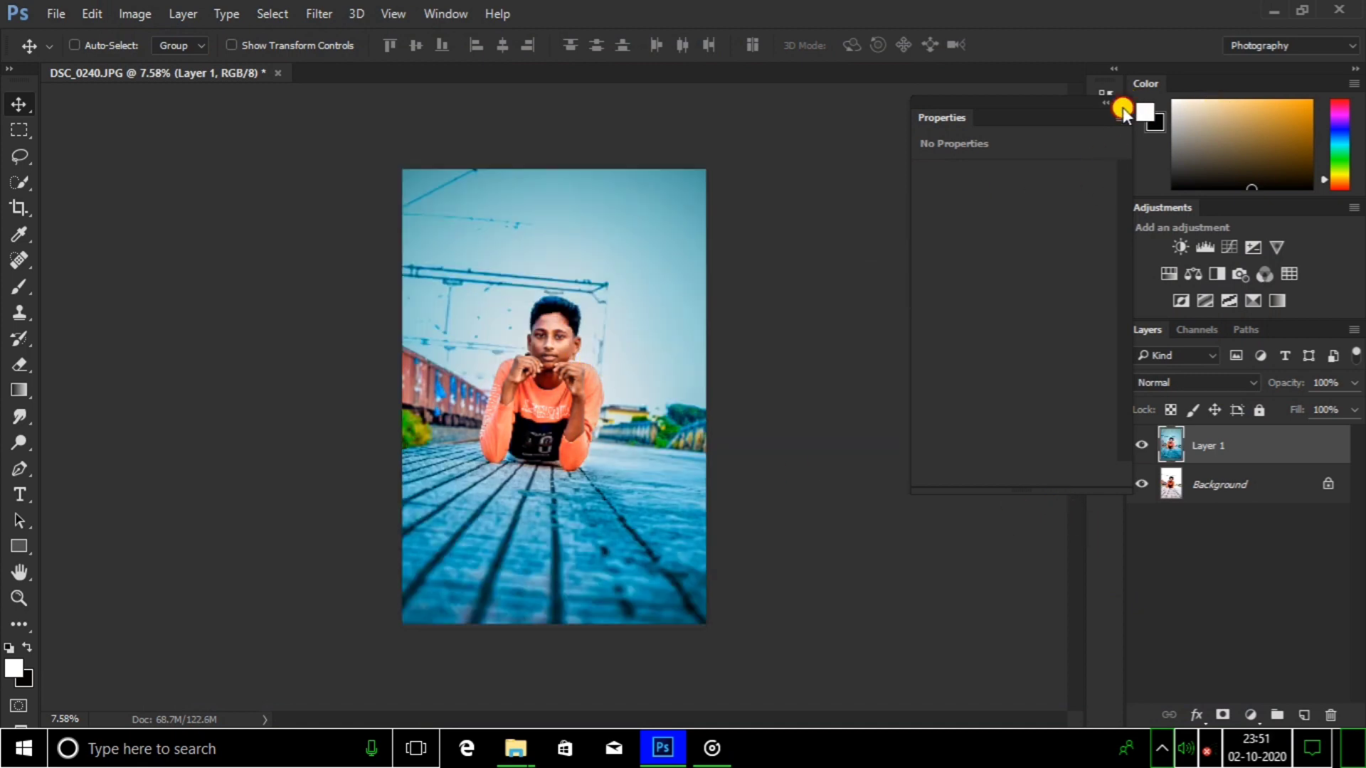
Close the adjustment properties and compare the boy's face up close with and without the edited layer.
click(1121, 107)
scroll(616, 281, up, 10)
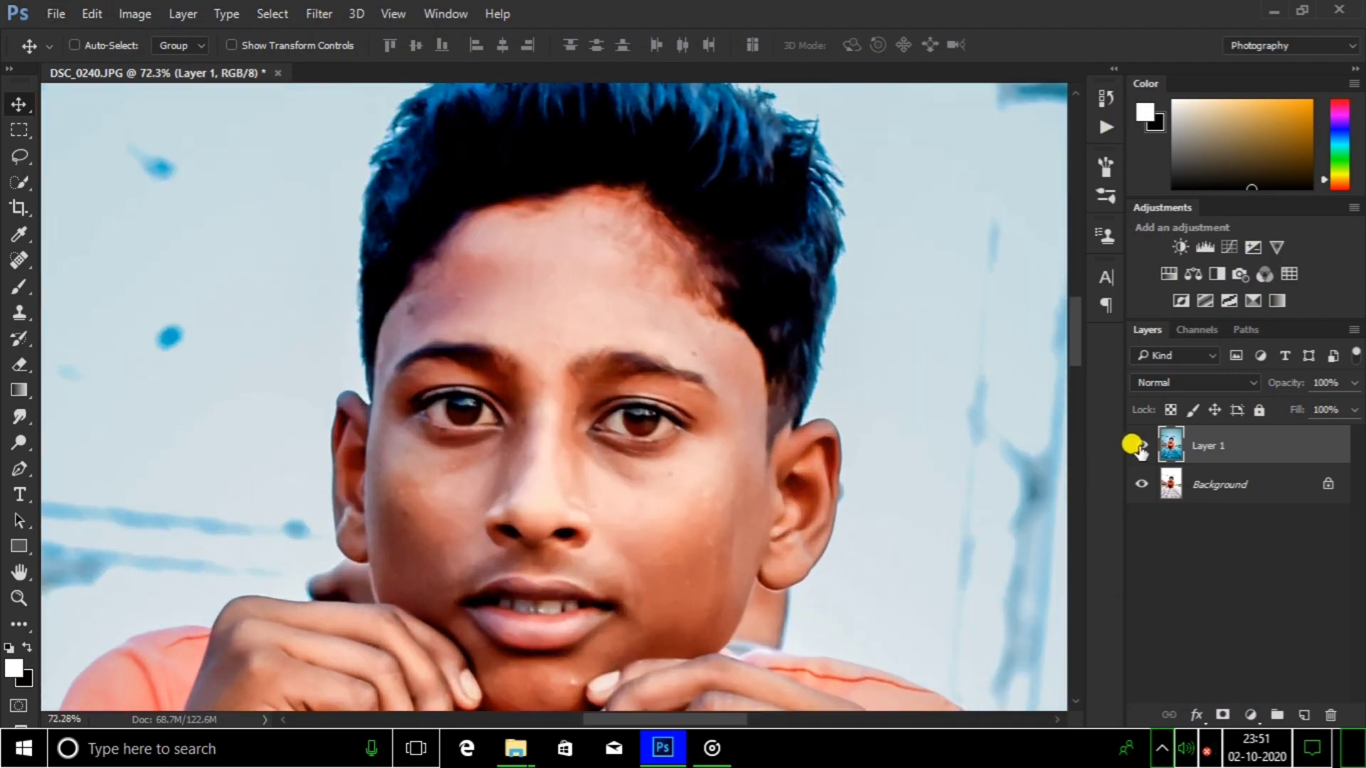
click(1141, 449)
click(1141, 448)
scroll(609, 396, down, 8)
Flatten the edited layers into one image and duplicate the background layer.
right_click(1223, 483)
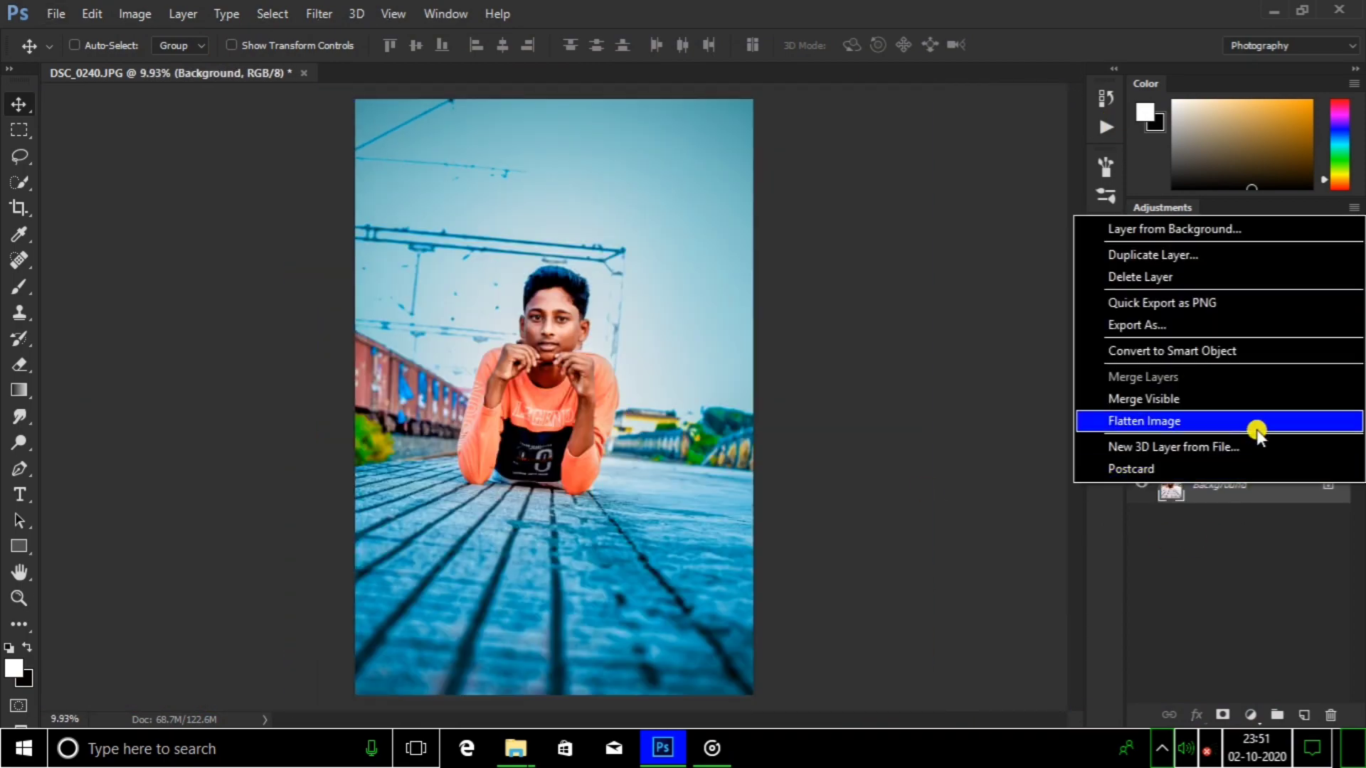
click(1257, 421)
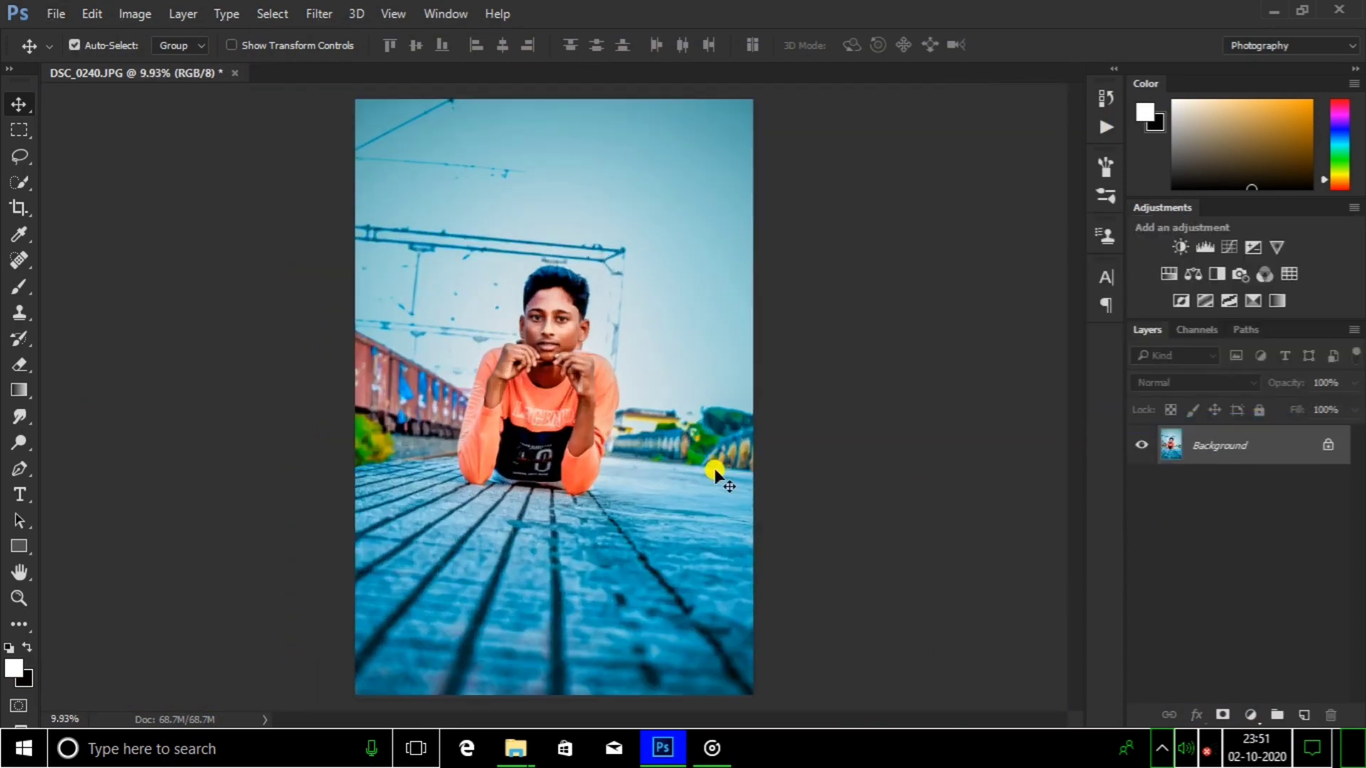
key(ctrl+j)
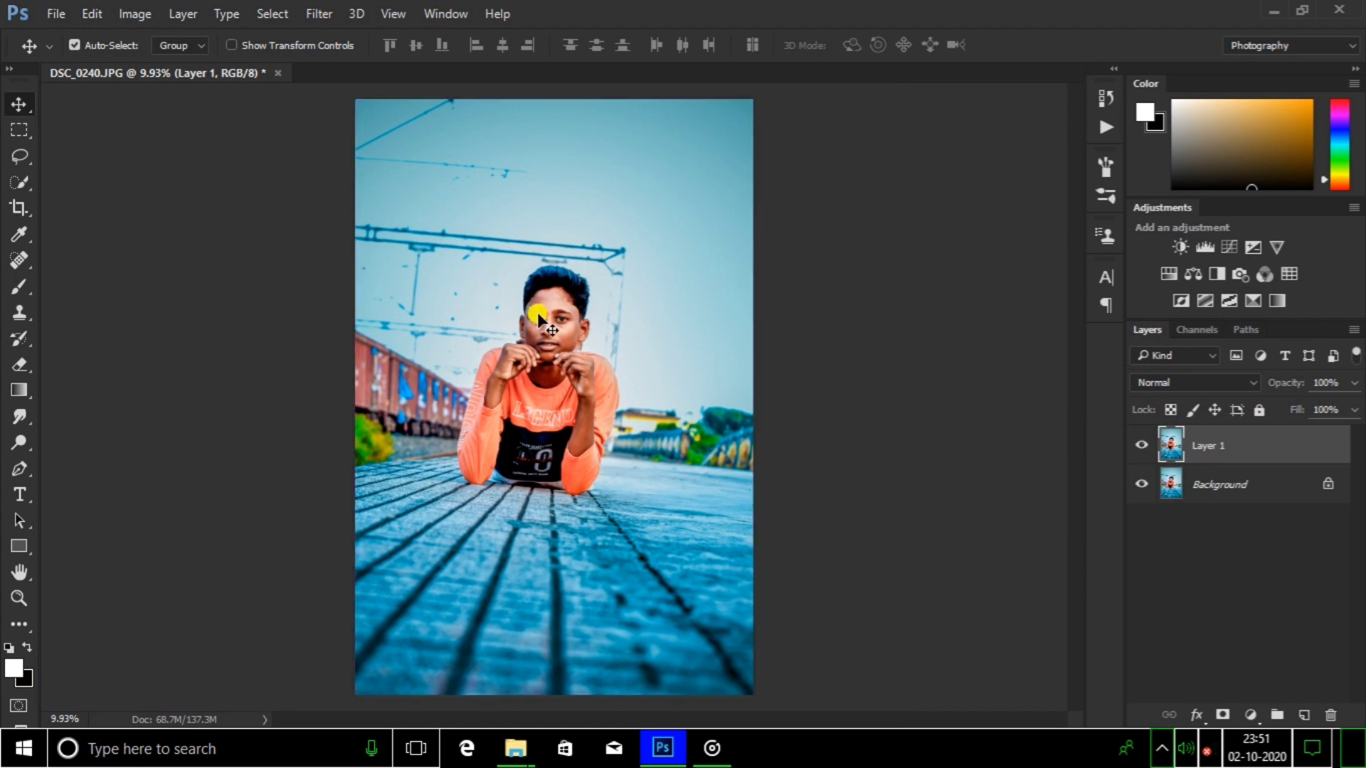
Reshape the hair in Liquify, raising its top and smoothing its outline with a Forward Warp brush of size 396 and pressure 18.
key(shift+ctrl+x)
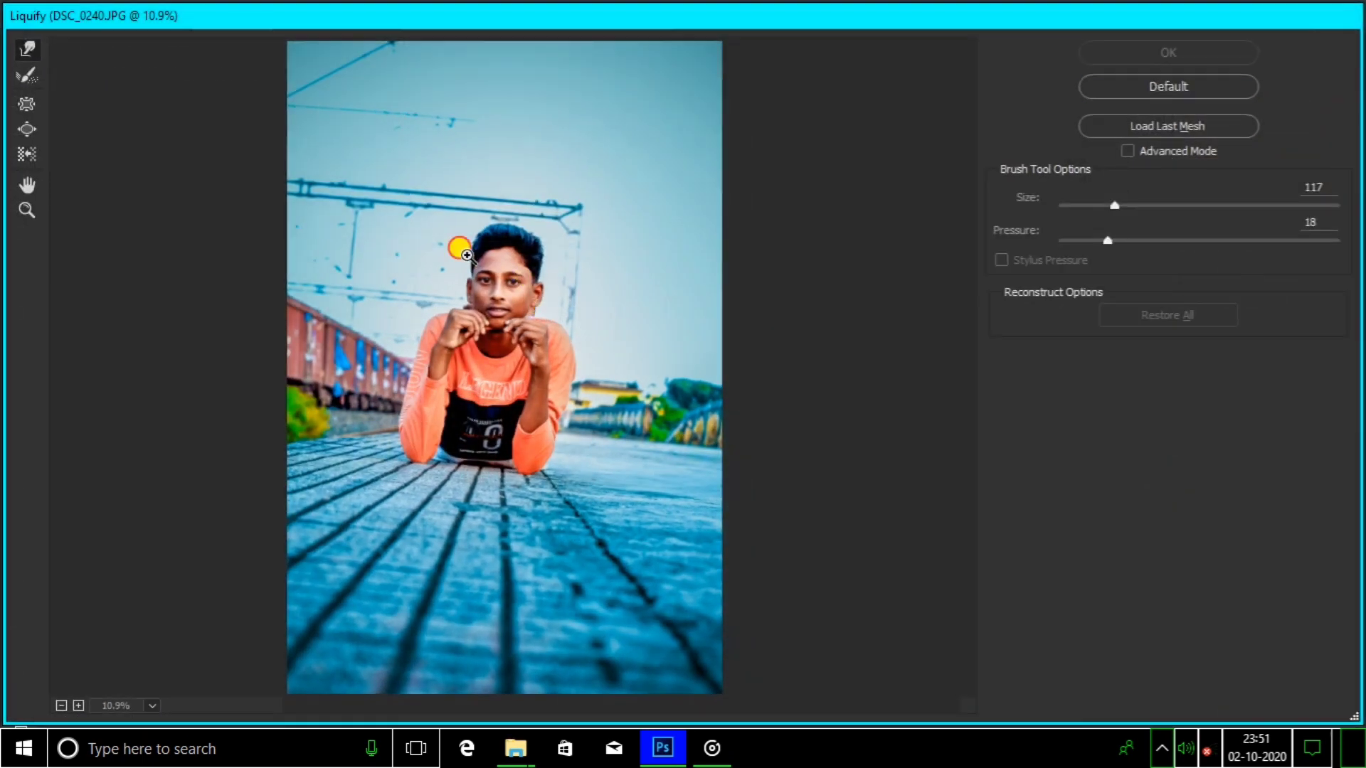
scroll(457, 241, up, 5)
drag(790, 391, 713, 463)
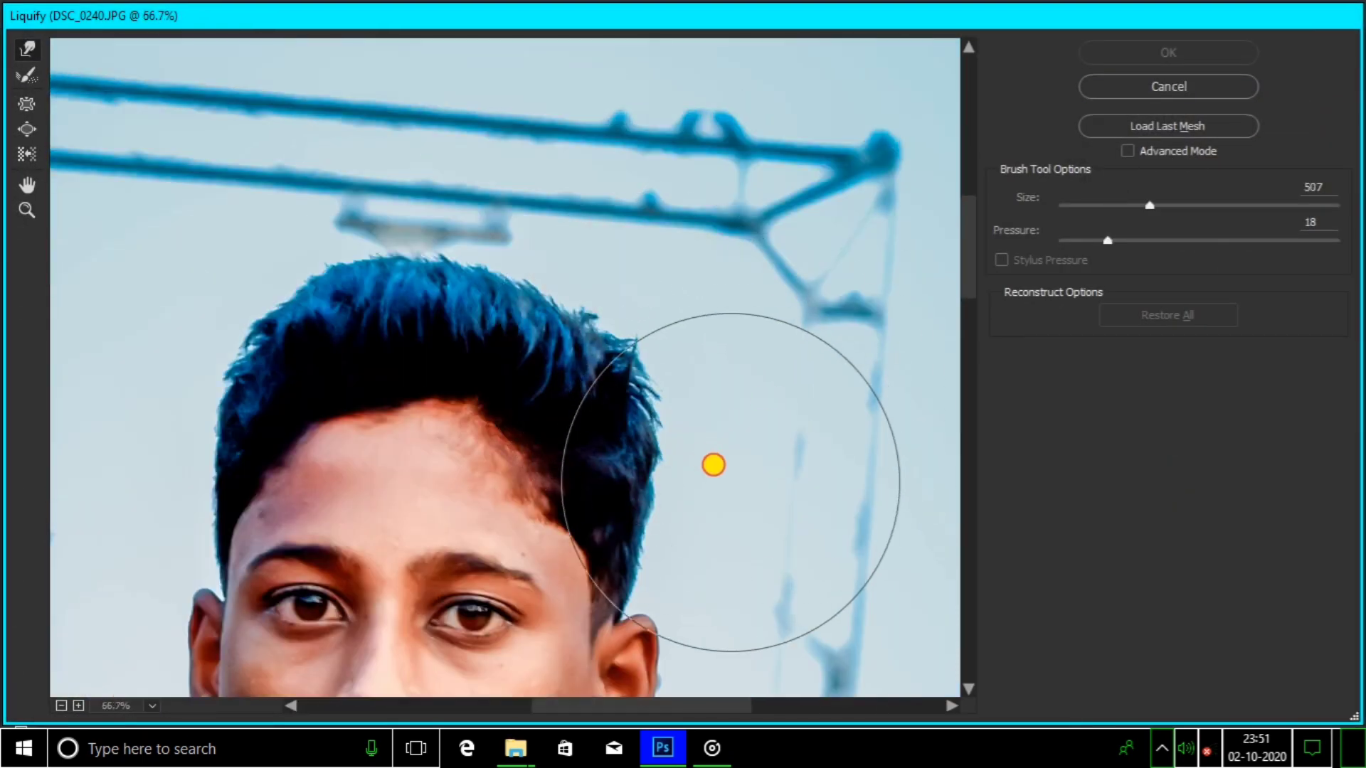
mouse_move(701, 406)
mouse_down()
mouse_move(527, 357)
mouse_move(417, 306)
mouse_move(543, 268)
mouse_up()
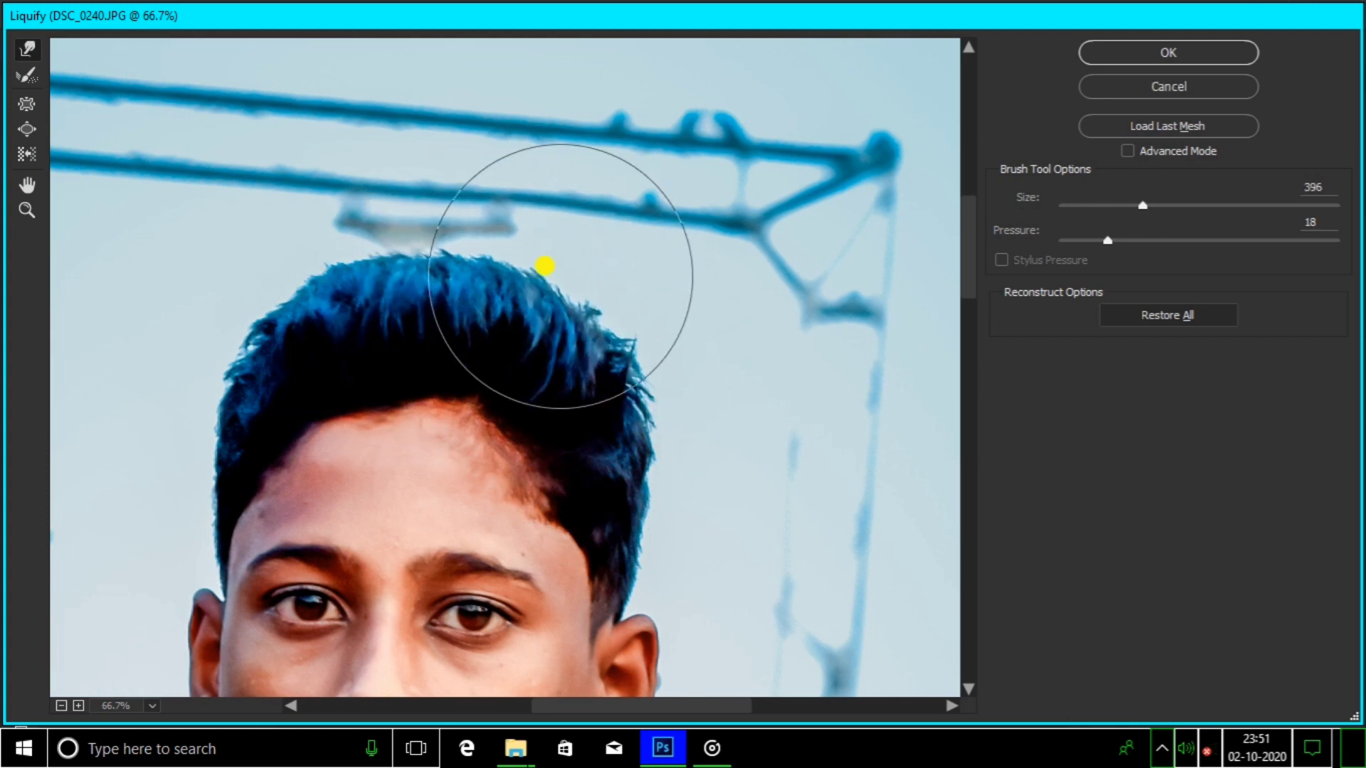
mouse_move(476, 313)
mouse_down()
mouse_move(343, 289)
mouse_move(219, 333)
mouse_move(180, 281)
mouse_move(230, 339)
mouse_move(182, 385)
mouse_move(171, 313)
mouse_move(499, 287)
mouse_move(541, 269)
mouse_move(584, 311)
mouse_move(613, 282)
mouse_move(530, 289)
mouse_move(461, 423)
mouse_move(311, 237)
mouse_move(211, 303)
mouse_move(162, 277)
mouse_up()
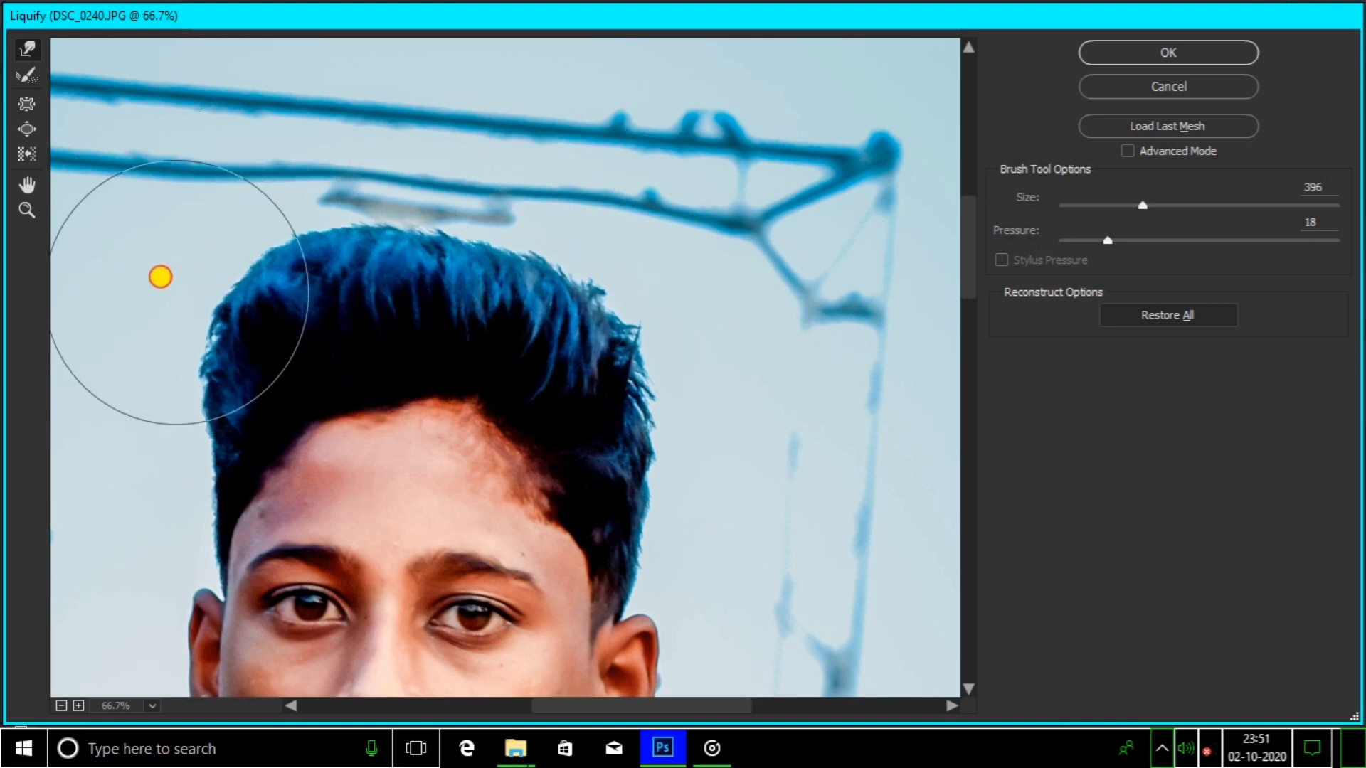
key(ctrl+minus)
drag(528, 351, 555, 344)
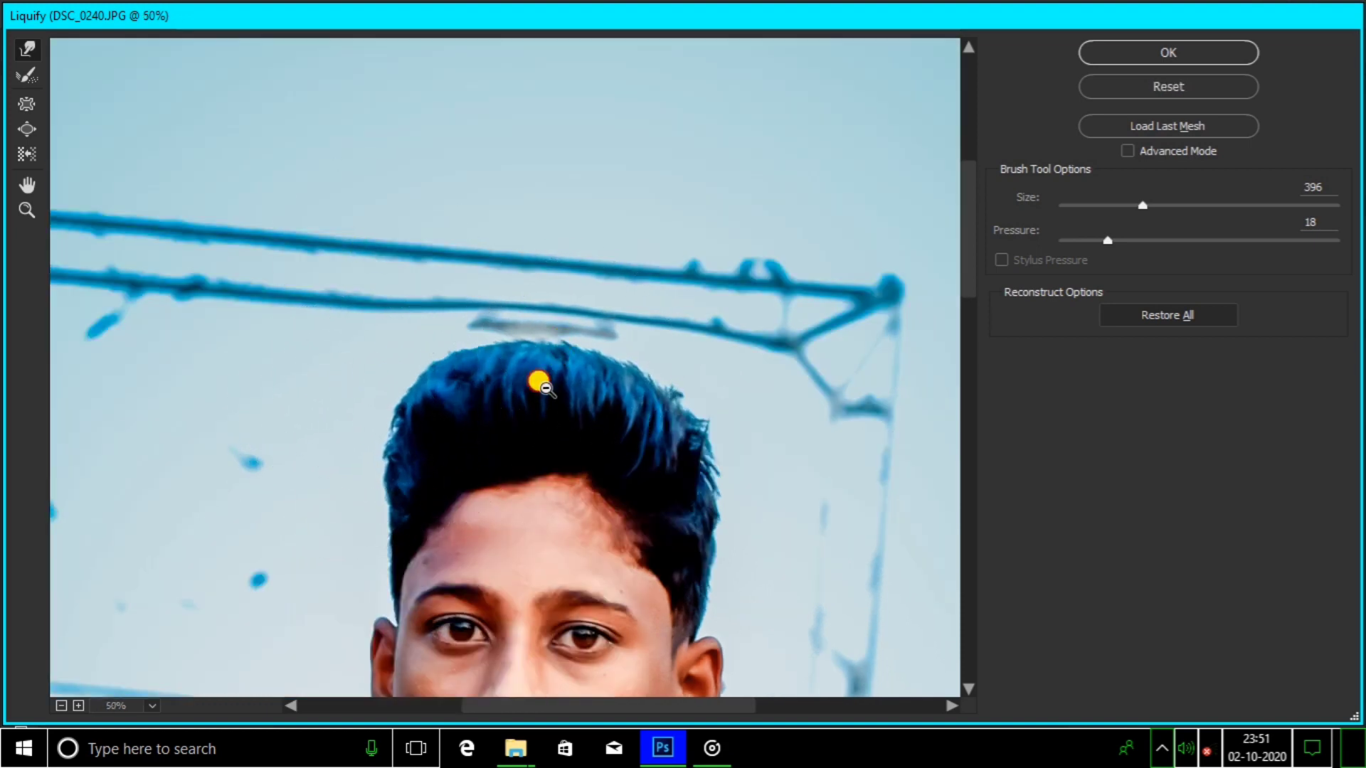
key(ctrl+minus)
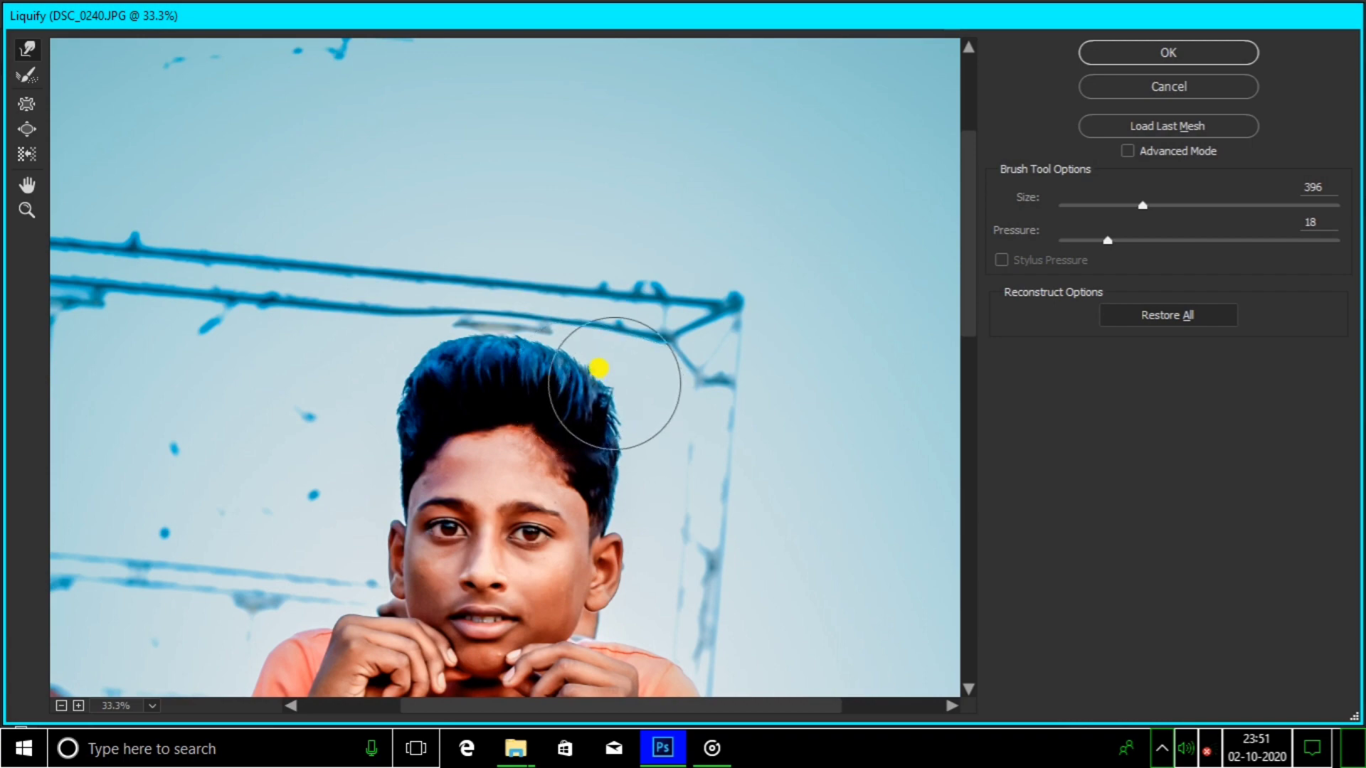
key(ctrl+minus)
key(ctrl+minus)
key(ctrl+minus)
scroll(449, 278, up, 2)
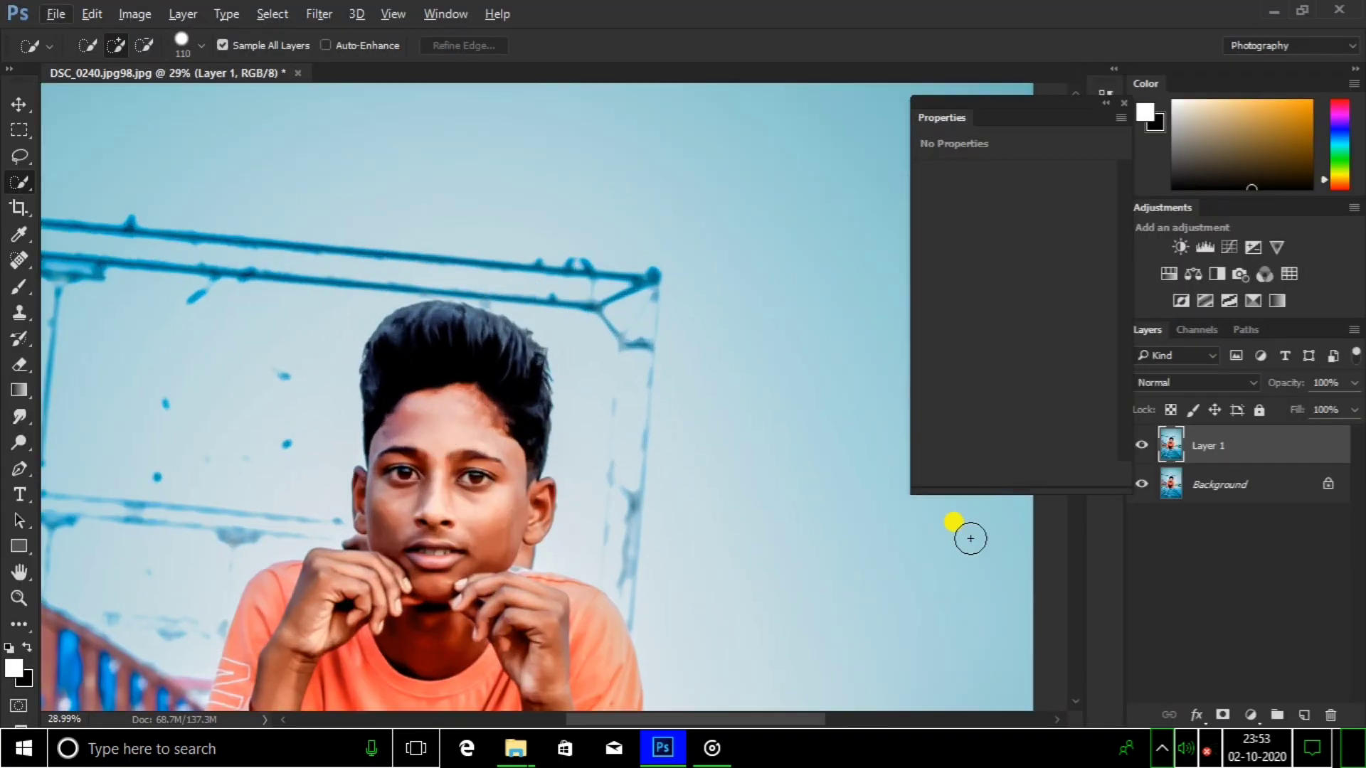
Flatten the image with the reshaped hair, close the adjustment properties and duplicate the background layer.
right_click(1247, 482)
click(1238, 410)
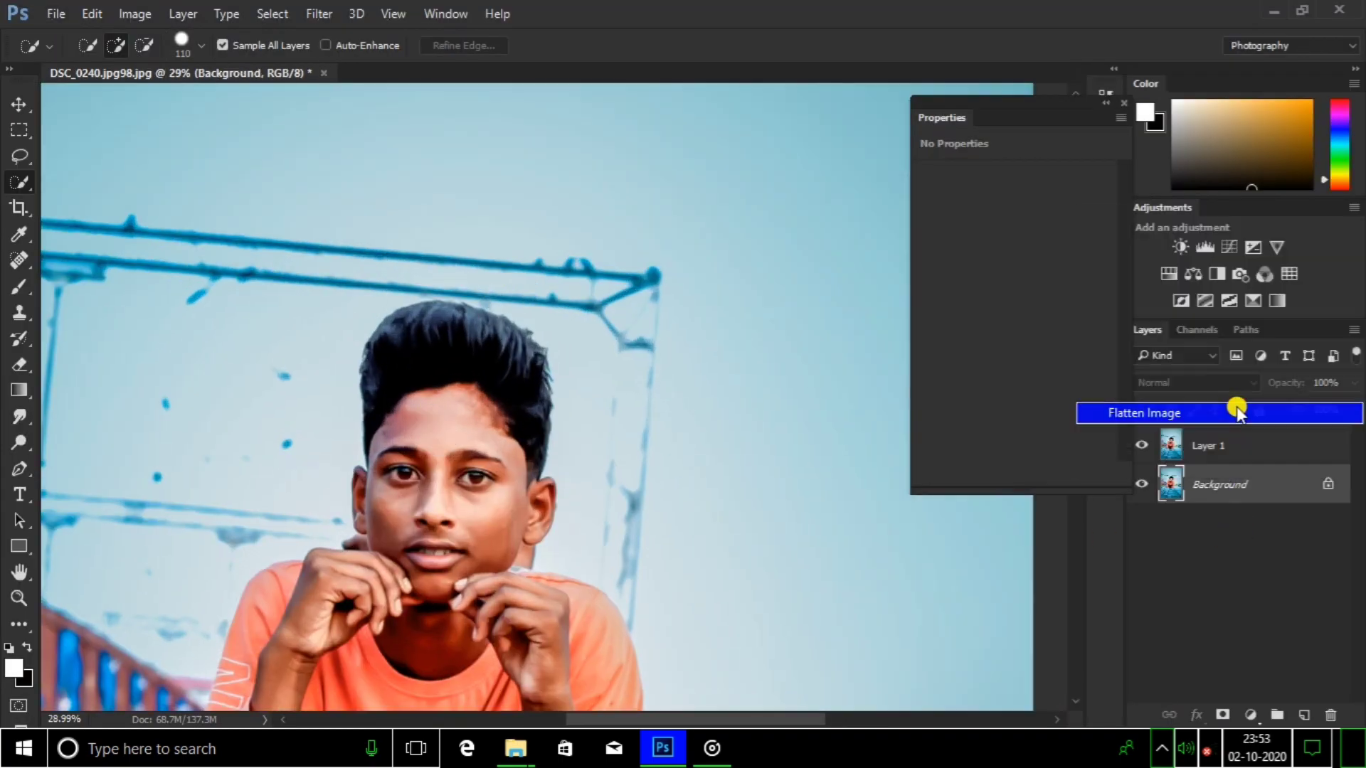
key(ctrl+s)
click(1124, 103)
drag(397, 467, 491, 469)
key(ctrl+j)
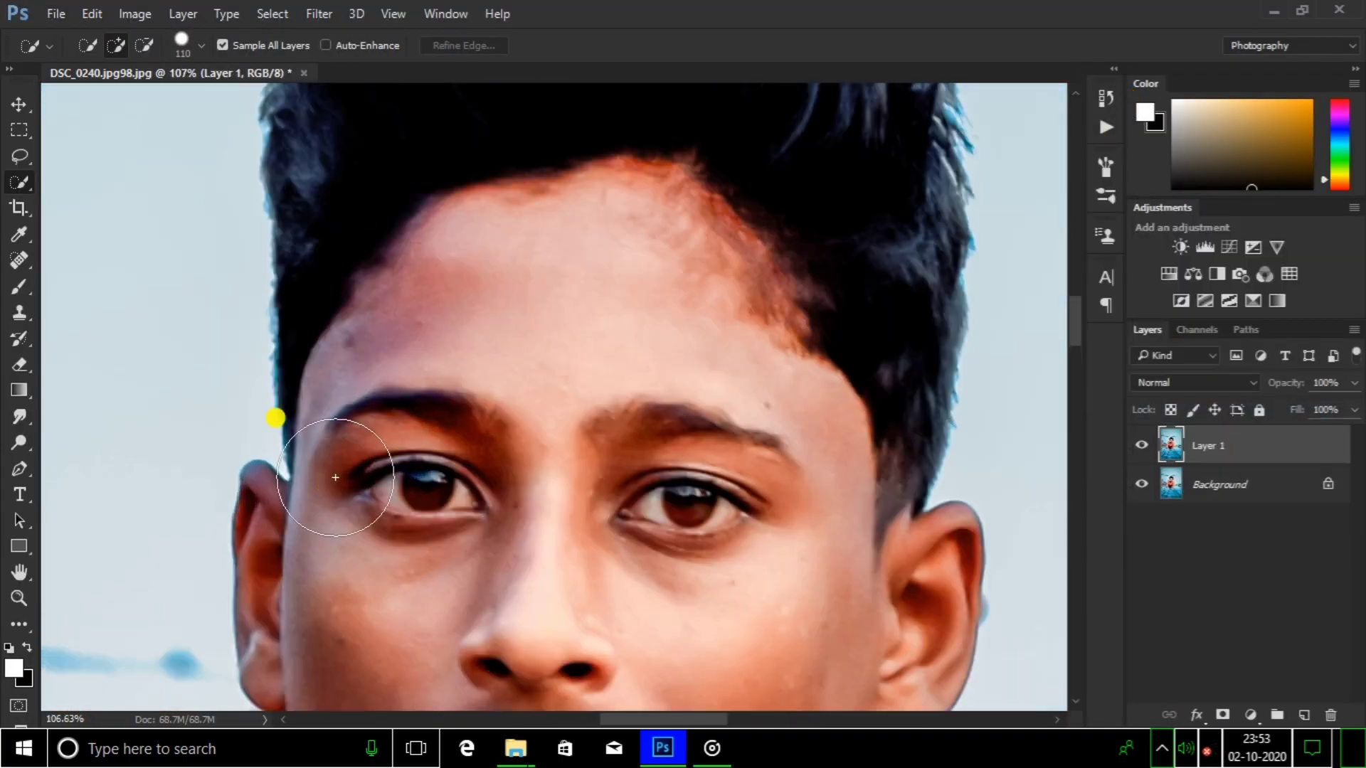
Smooth the skin on the duplicated layer with the Imagenomic Portraiture filter and inspect the face up close.
click(324, 15)
mouse_move(406, 436)
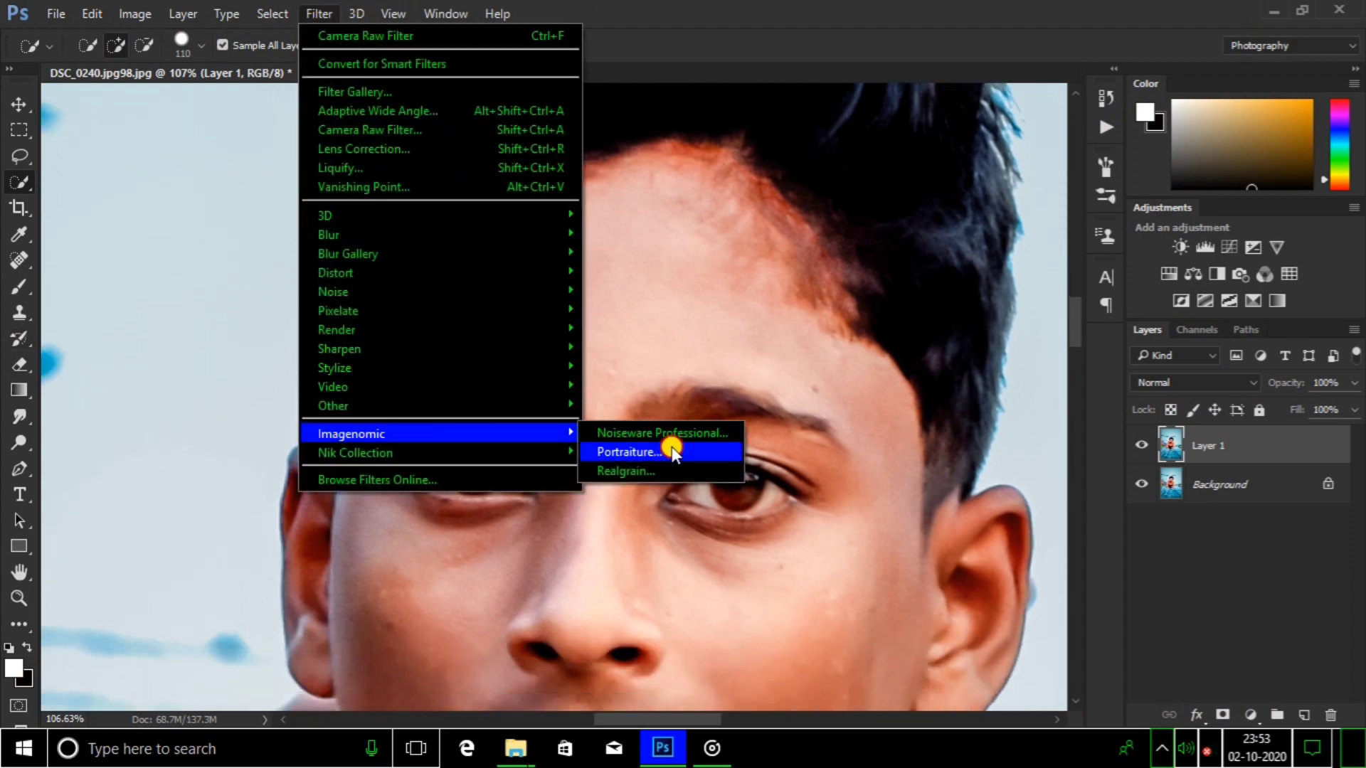
click(665, 448)
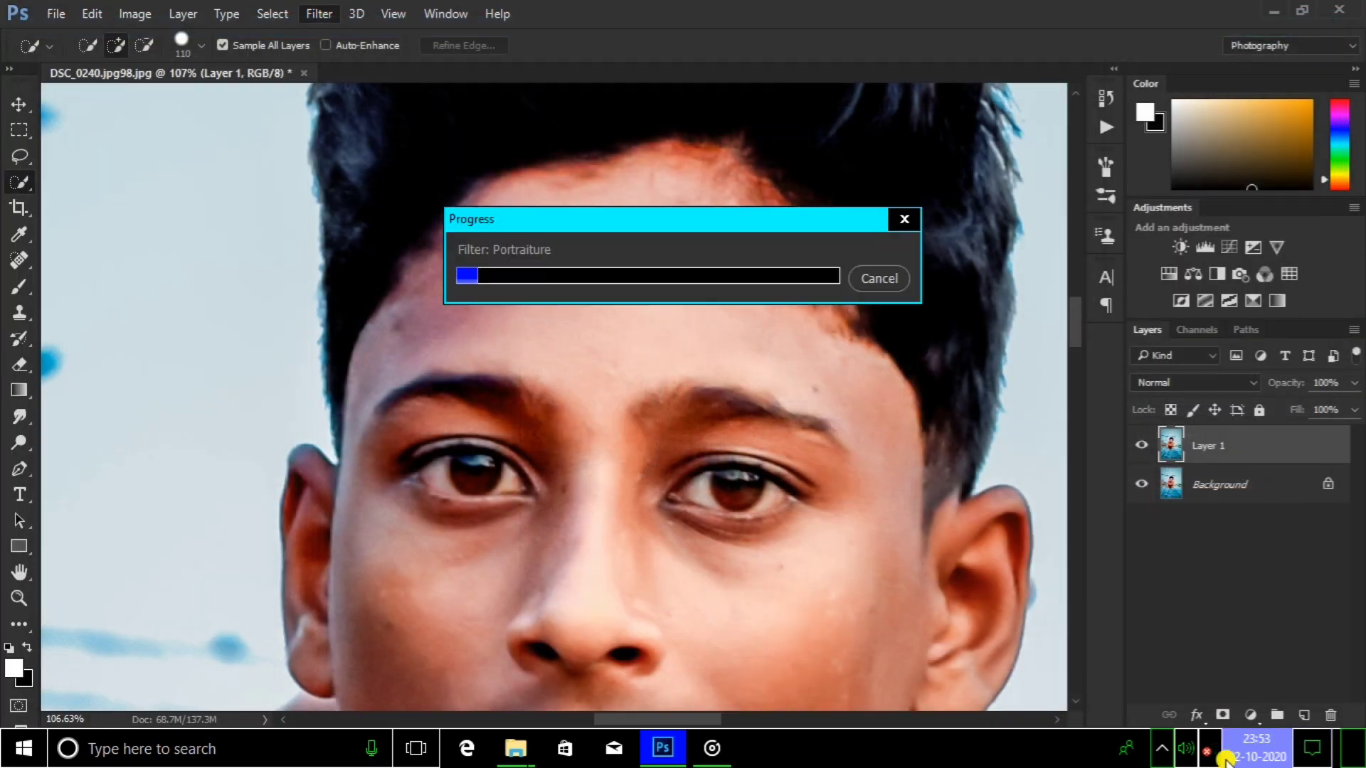
click(1186, 748)
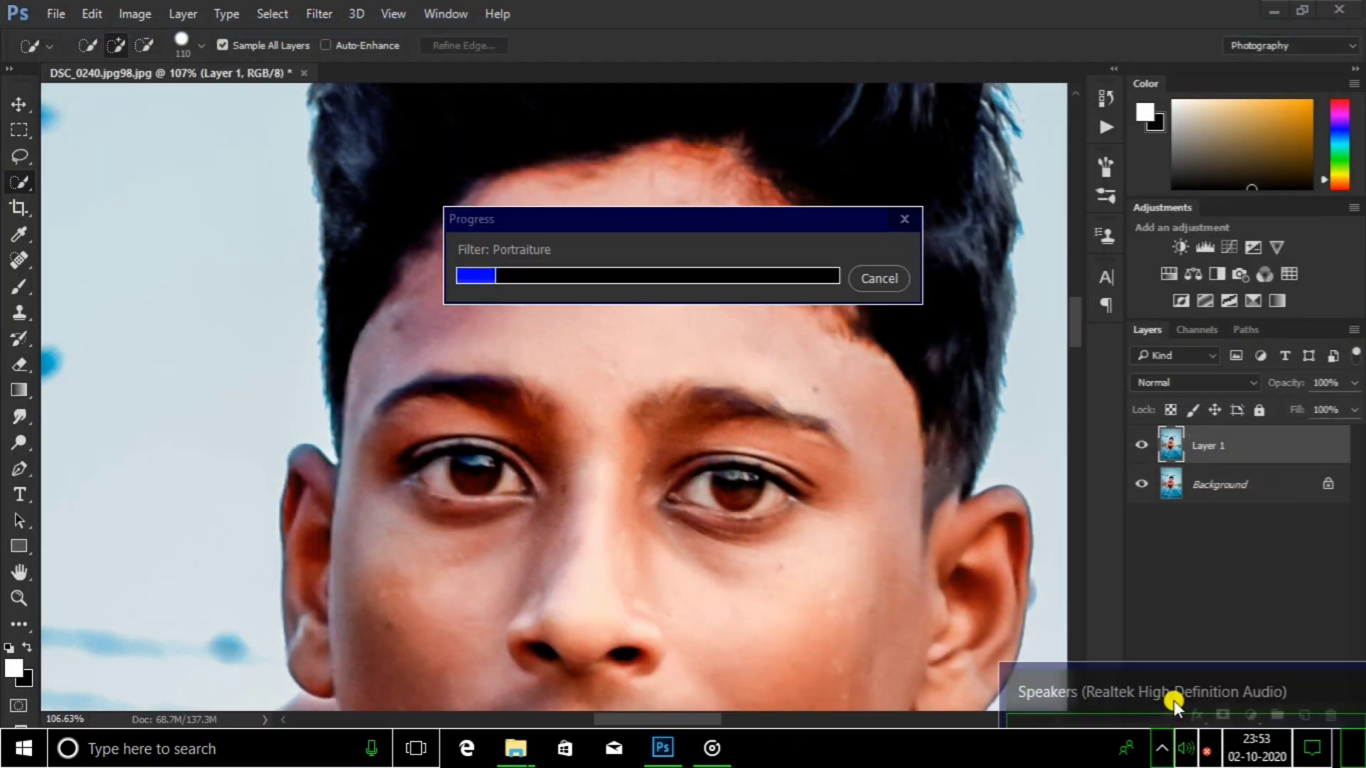
click(701, 222)
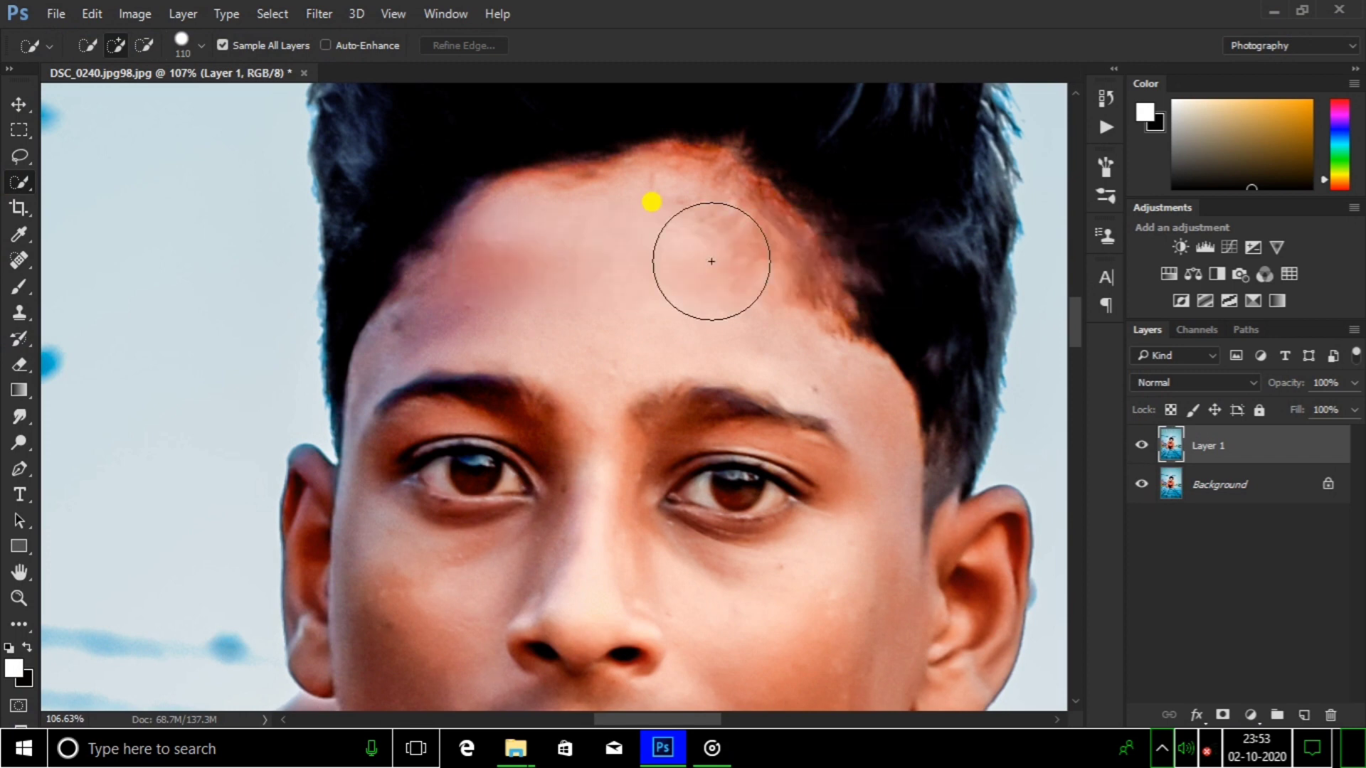
scroll(917, 214, up, 2)
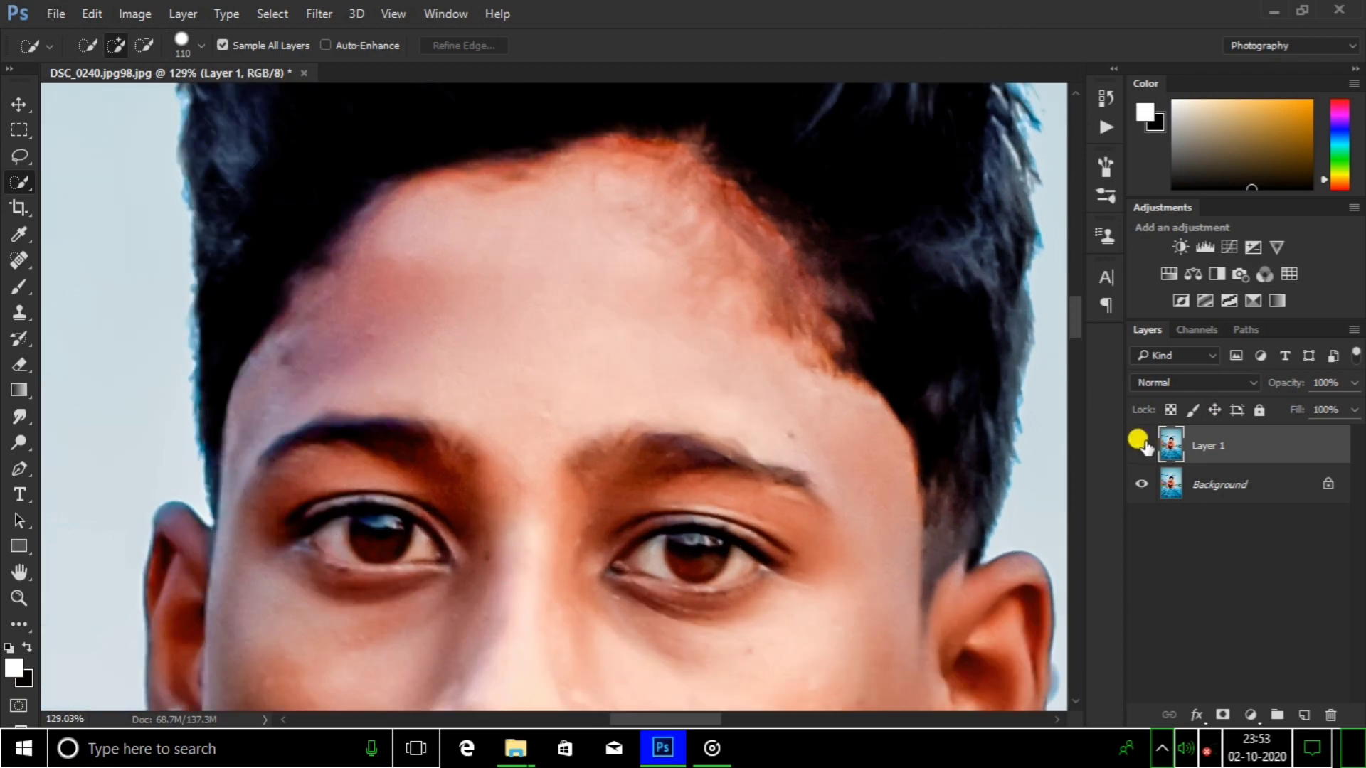
scroll(686, 304, down, 6)
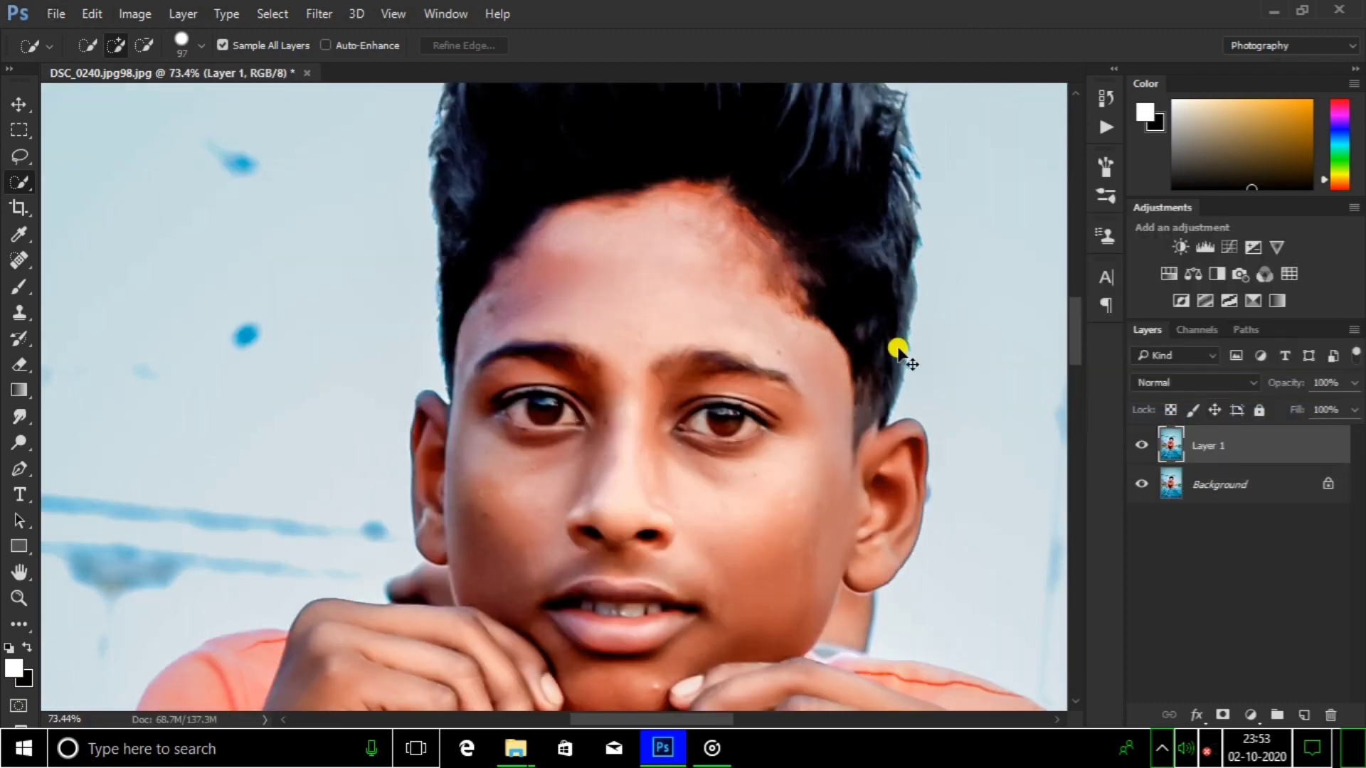
Blend the forehead skin with the Mixer Brush, using a soft brush of about 104 to 132 px.
scroll(652, 246, up, 5)
right_click(19, 287)
click(121, 342)
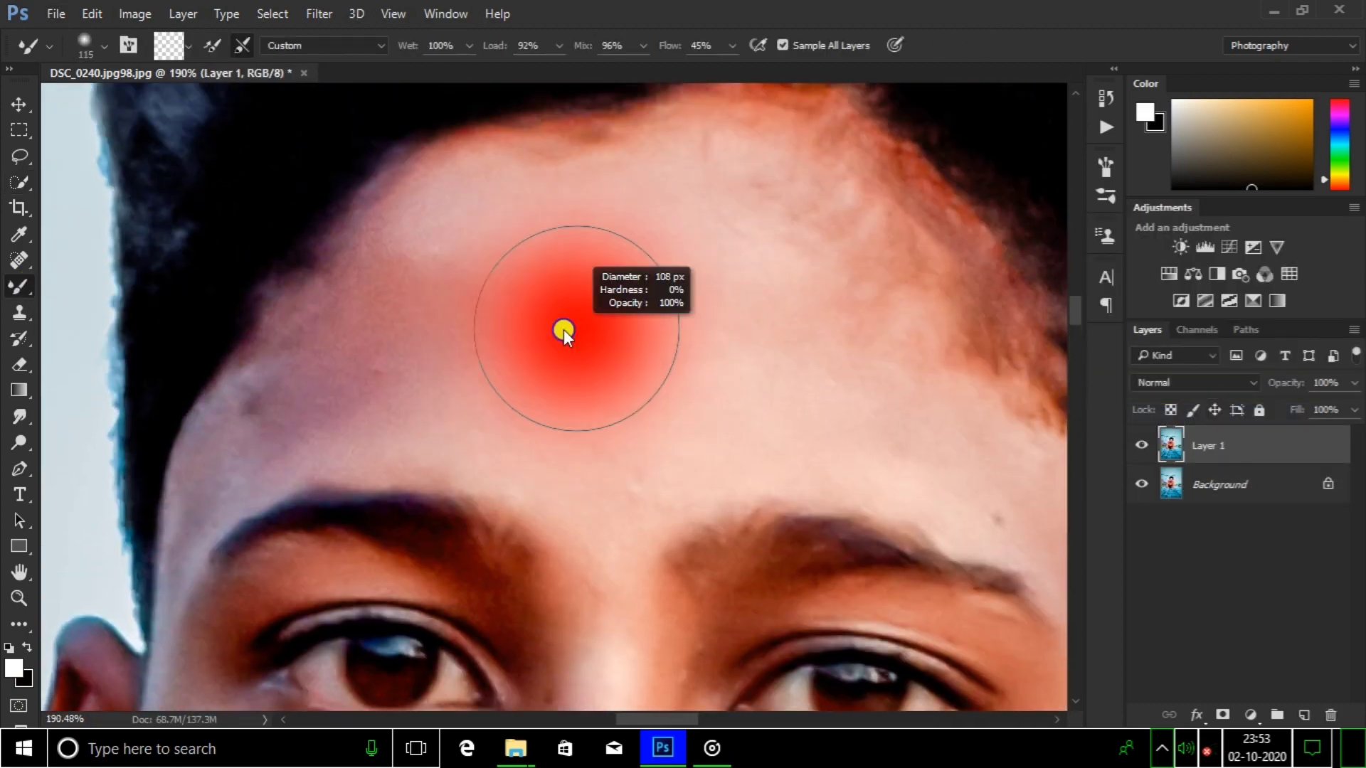
scroll(419, 292, down, 3)
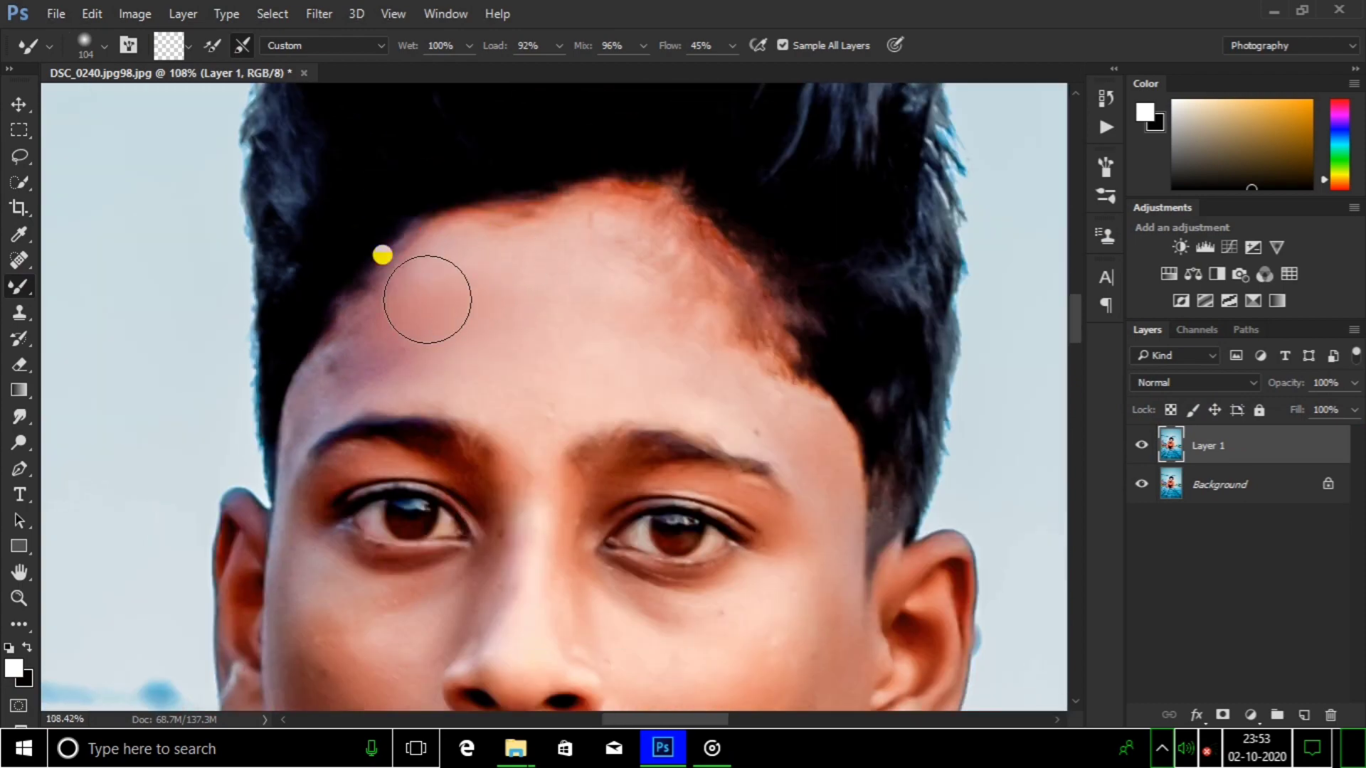
scroll(445, 214, down, 3)
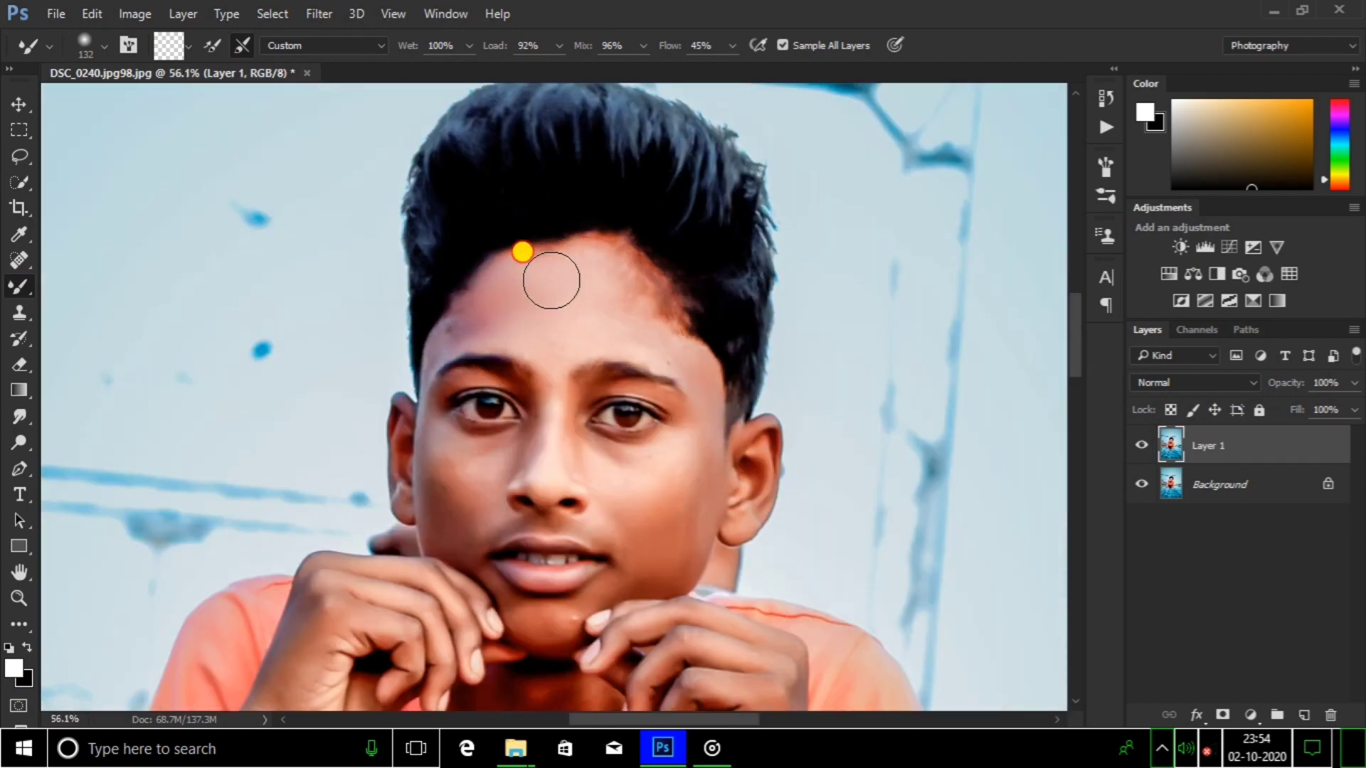
Blend the forehead skin along the hairline on the image's right with the Mixer Brush, resizing it to 64 and 110 px.
key(bracketleft)
key(bracketleft)
key(bracketleft)
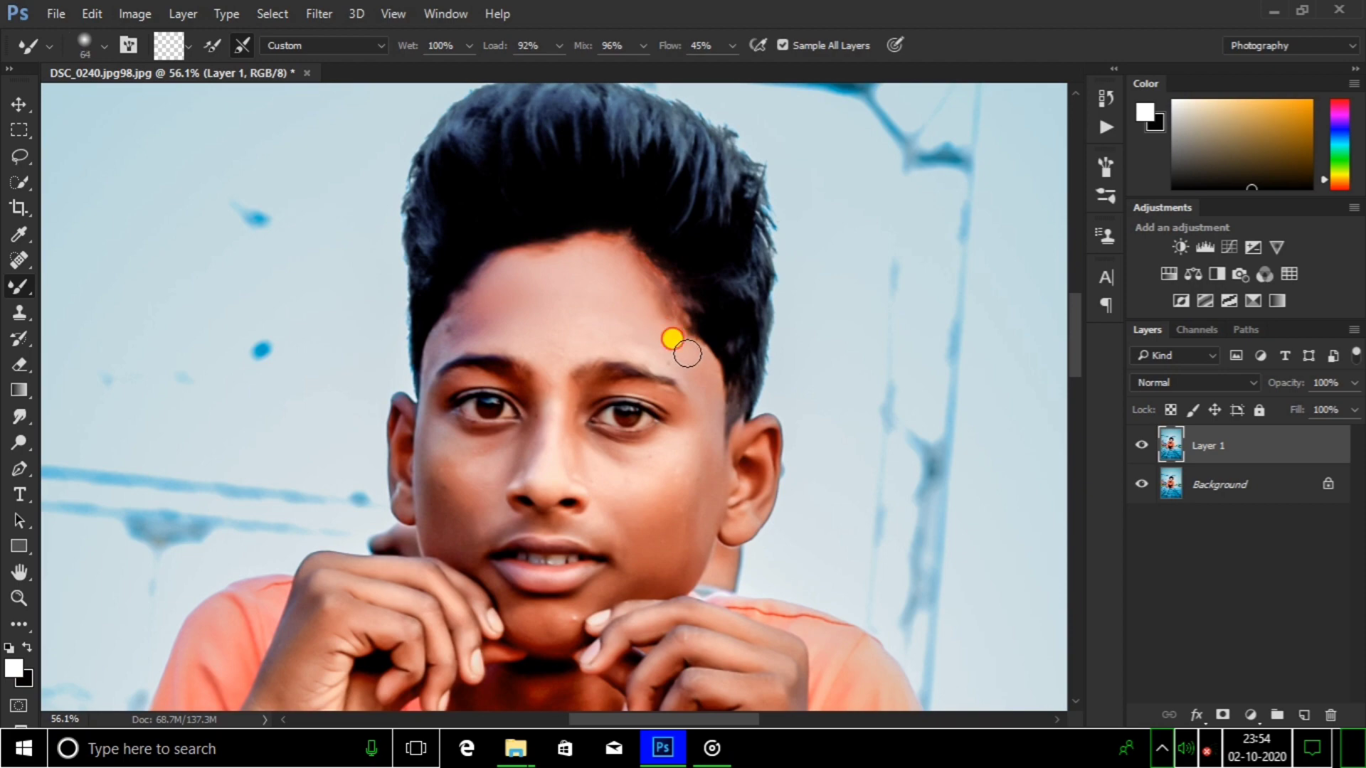
key(bracketright)
key(bracketright)
key(bracketright)
key(bracketright)
scroll(604, 268, down, 4)
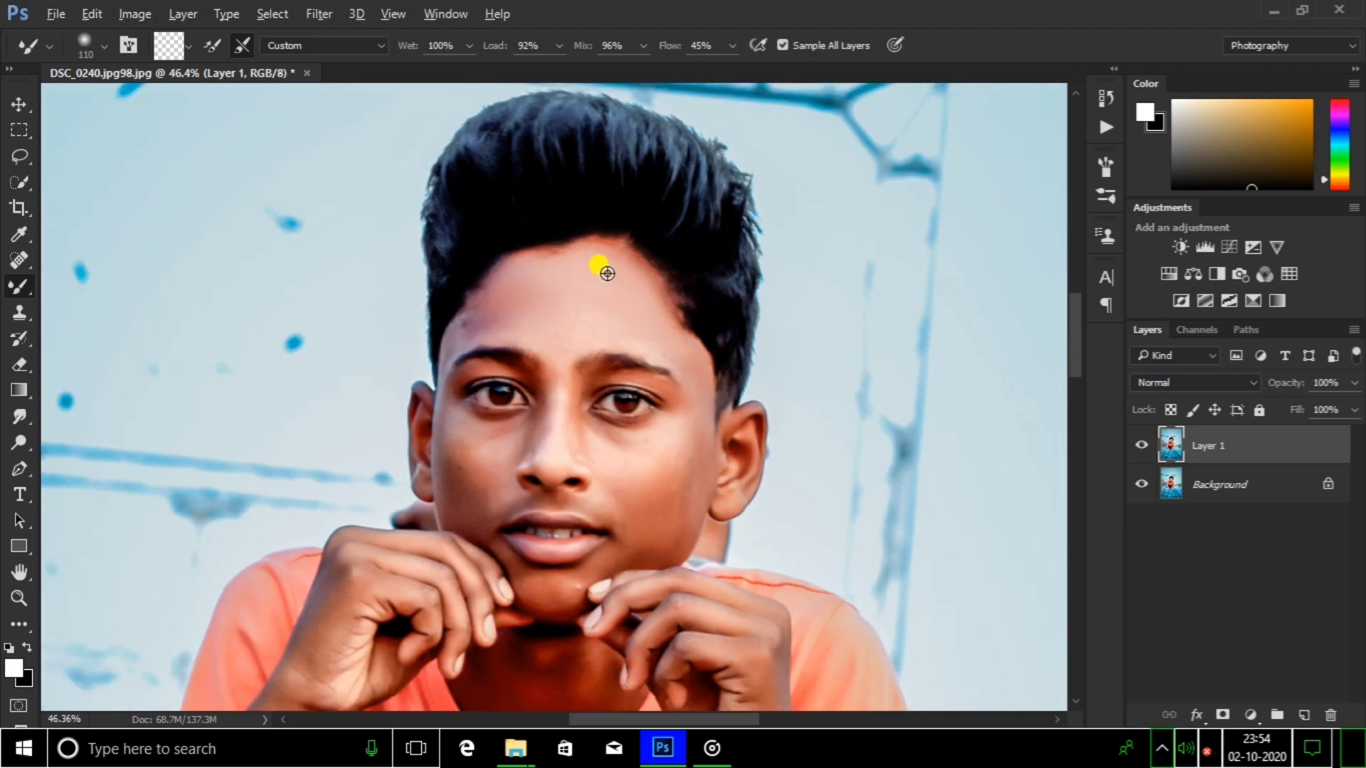
Blend the skin of the cheek on the image's right with the Mixer Brush at about 114 to 127 px.
scroll(635, 384, up, 5)
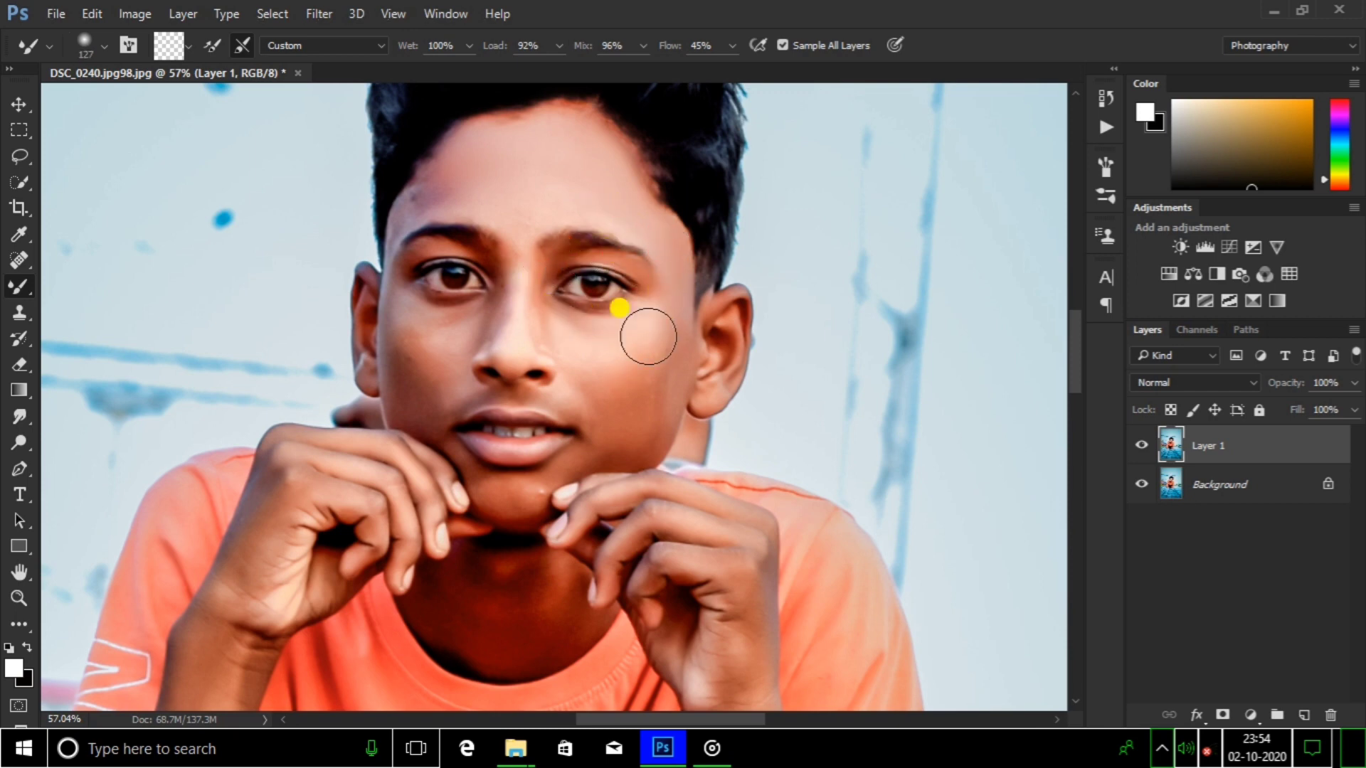
drag(660, 355, 607, 378)
scroll(653, 372, down, 3)
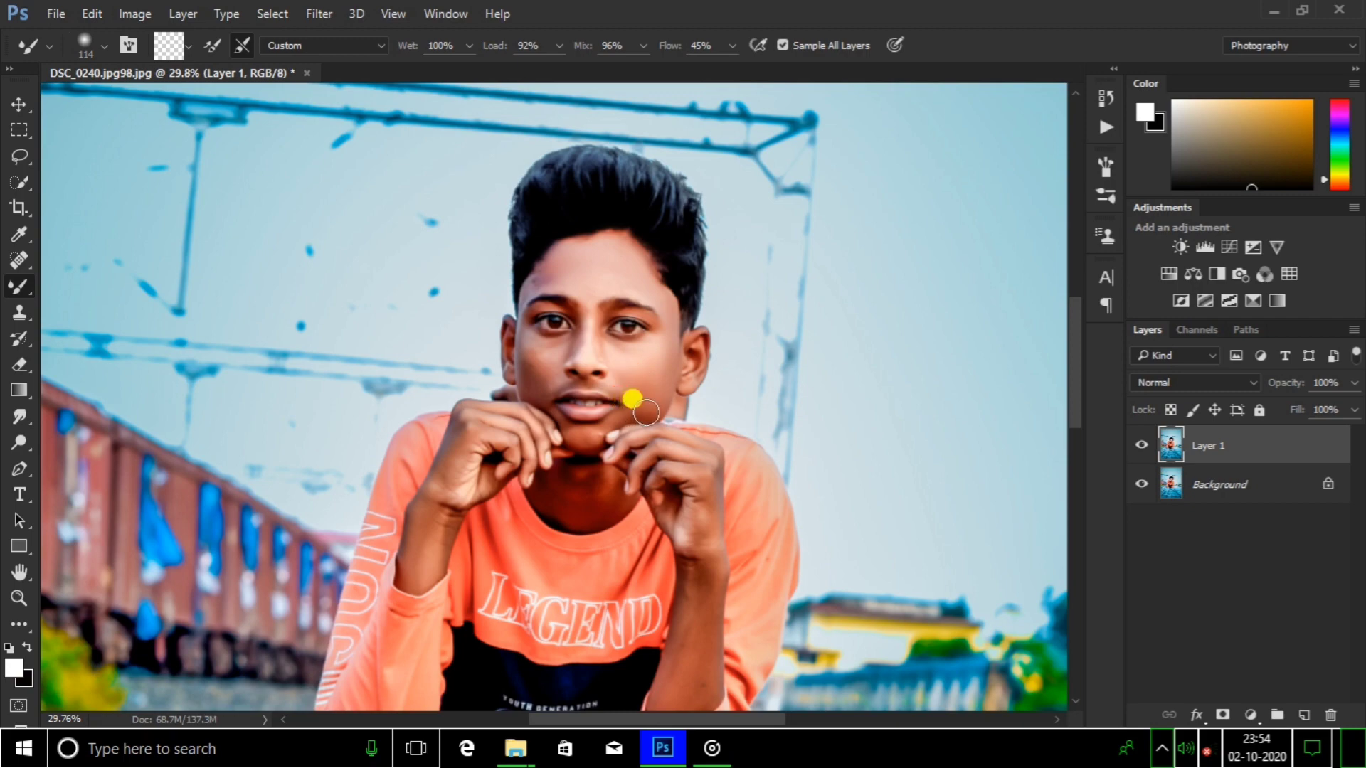
scroll(632, 399, down, 1)
scroll(698, 418, up, 4)
mouse_move(662, 384)
mouse_down()
mouse_move(631, 354)
mouse_move(632, 285)
mouse_move(589, 368)
mouse_up()
scroll(614, 348, down, 3)
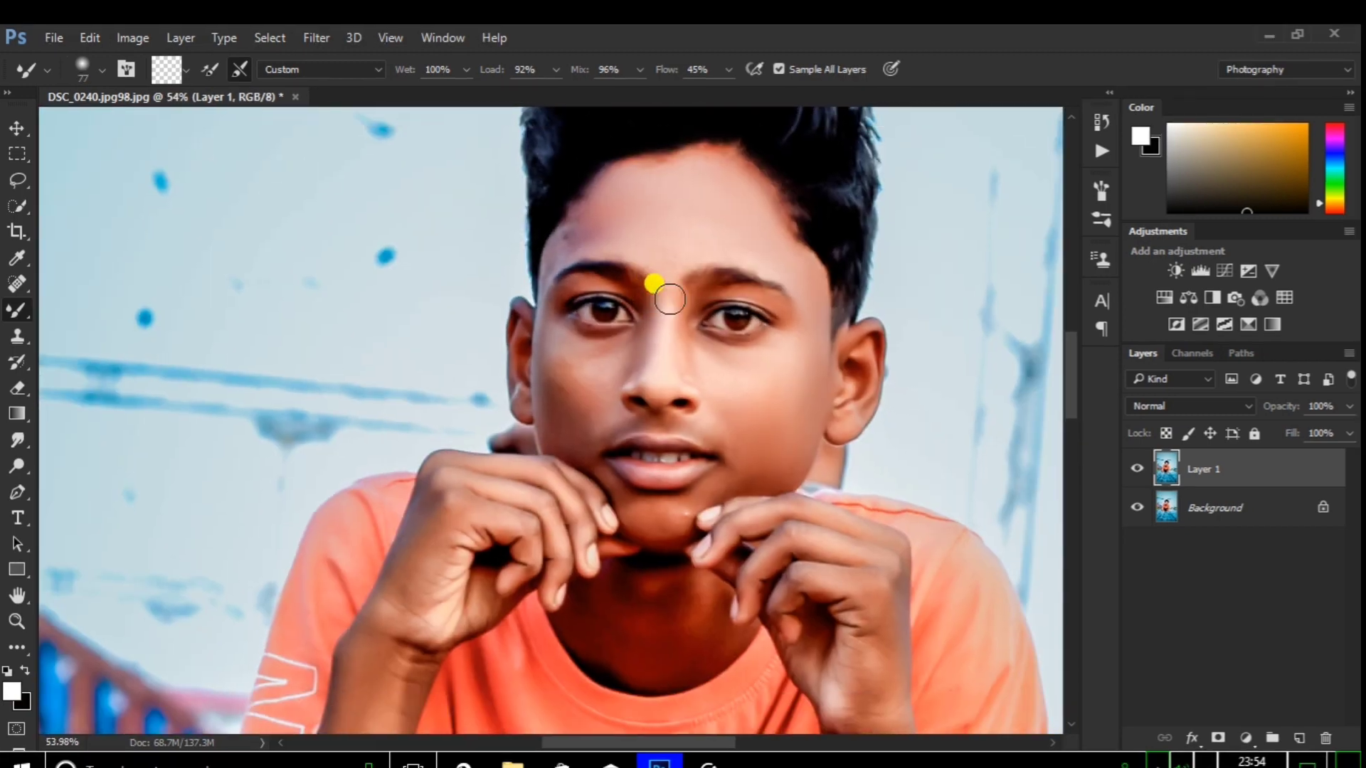
Smooth the highlight and skin on the nose with a small Mixer Brush, starting at 32 px.
scroll(661, 302, down, 2)
scroll(669, 357, up, 2)
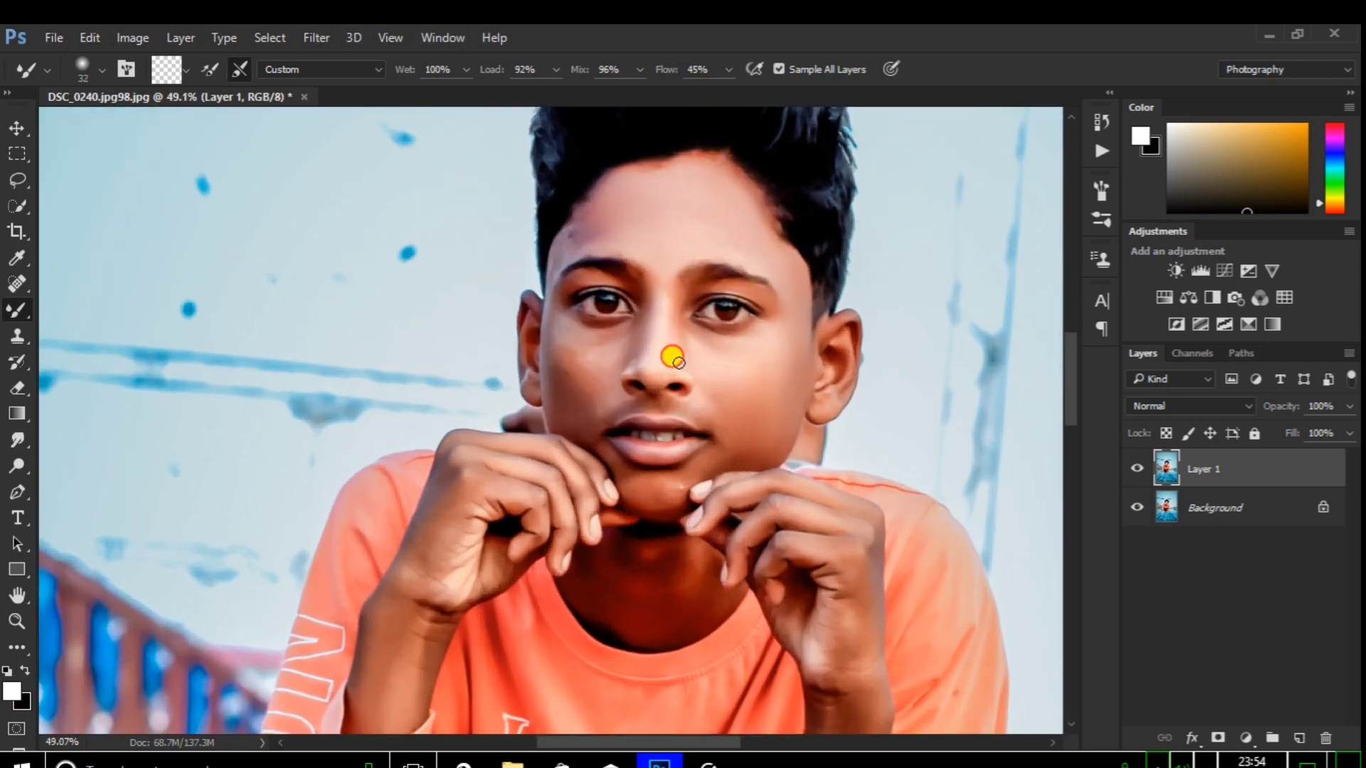
mouse_move(669, 357)
mouse_down()
mouse_move(656, 306)
mouse_move(651, 382)
mouse_up()
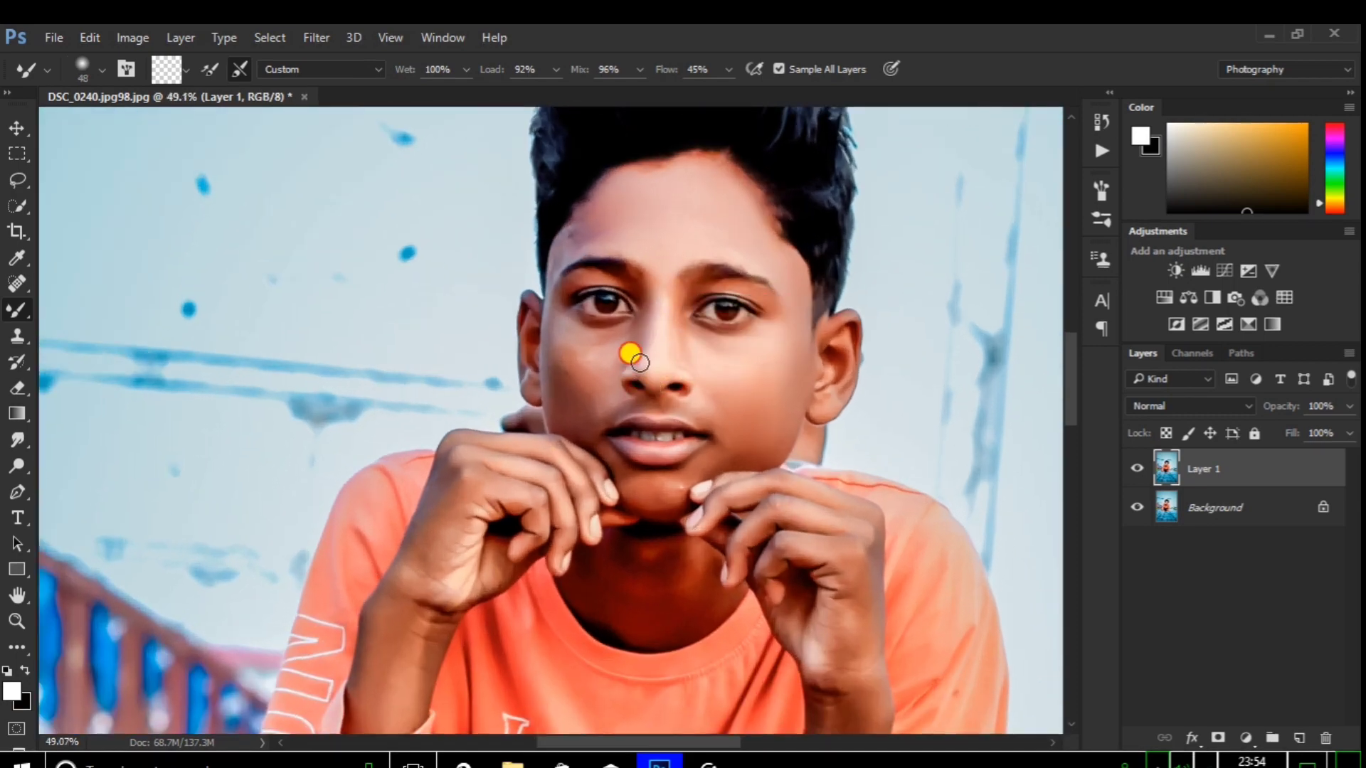
Blend the cheek on the image's left with a 75 px Mixer Brush and the chin with a 48 px one.
scroll(596, 377, down, 1)
mouse_move(572, 346)
mouse_down()
mouse_move(577, 380)
mouse_move(570, 366)
mouse_up()
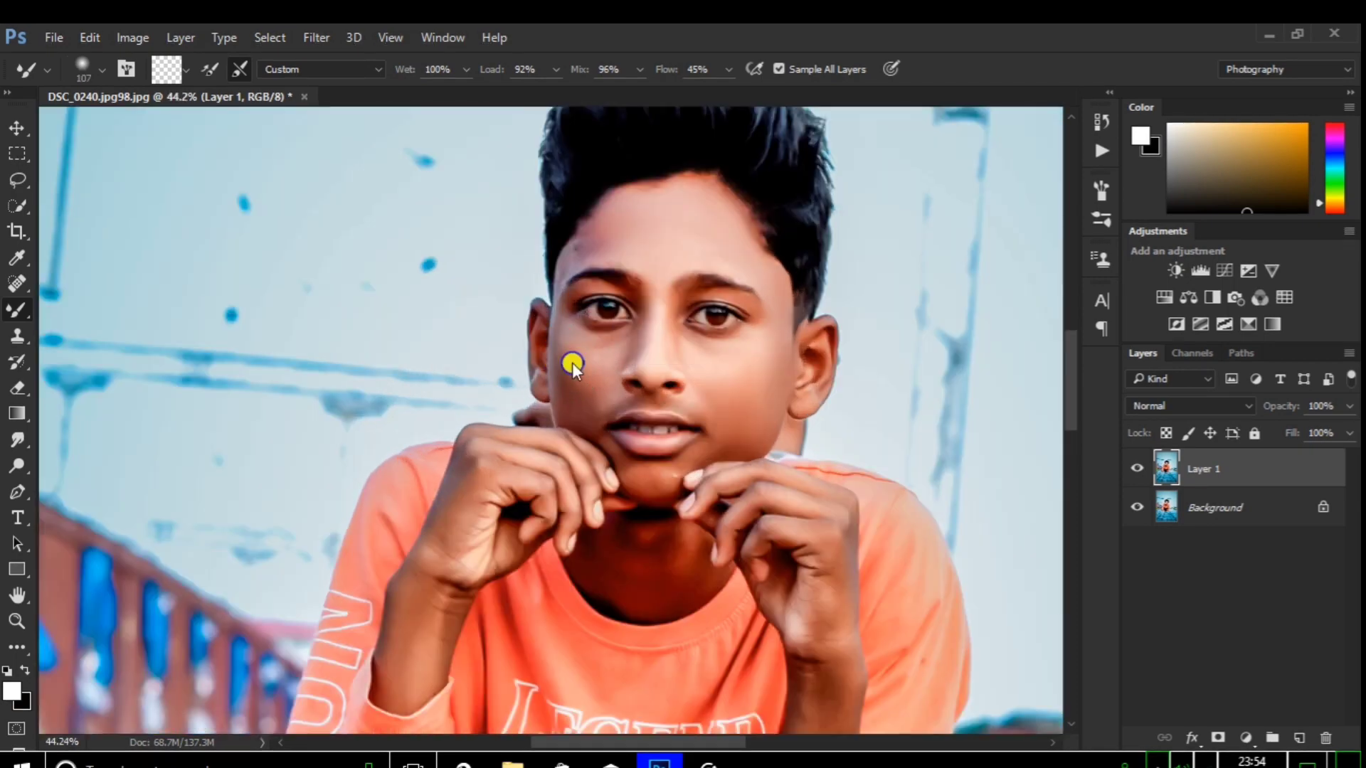
right_click(572, 356)
key(Escape)
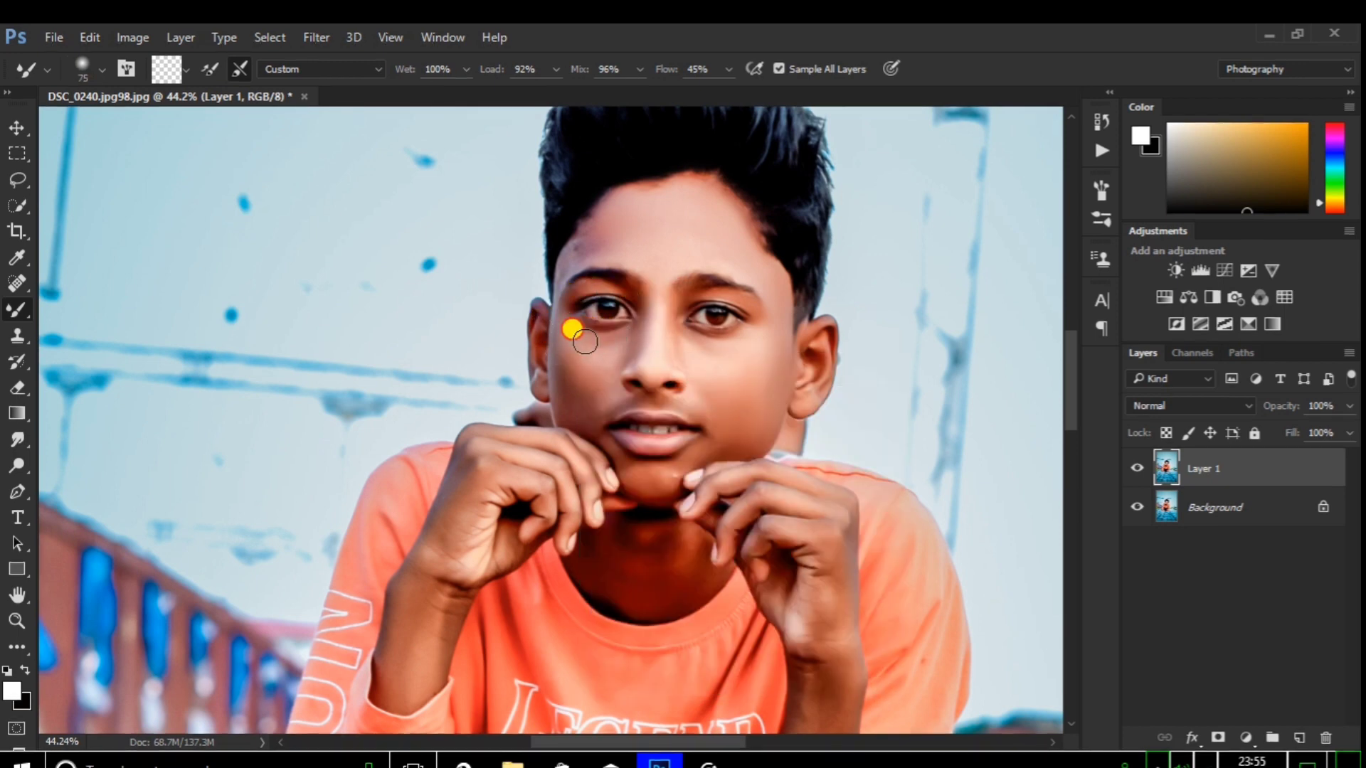
mouse_move(572, 329)
mouse_down()
mouse_move(549, 354)
mouse_move(575, 373)
mouse_up()
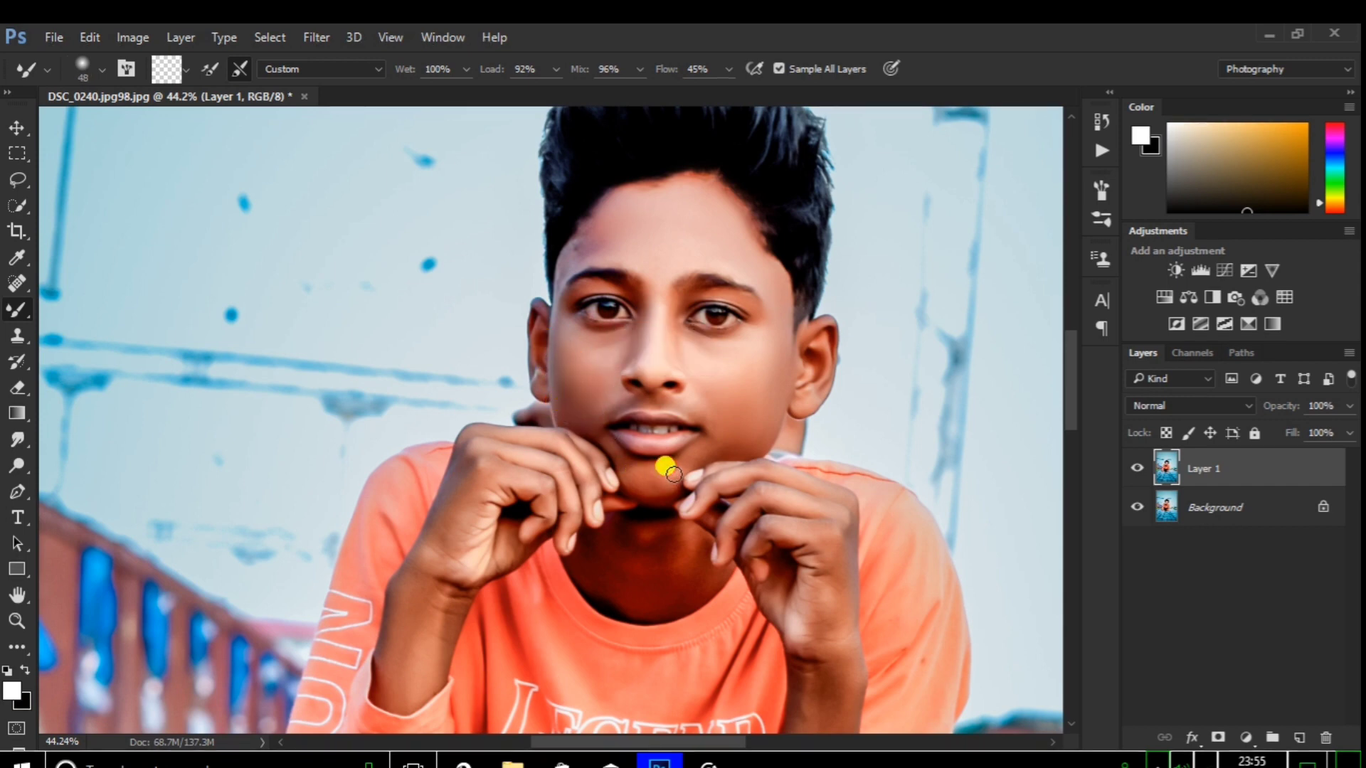
drag(674, 474, 653, 486)
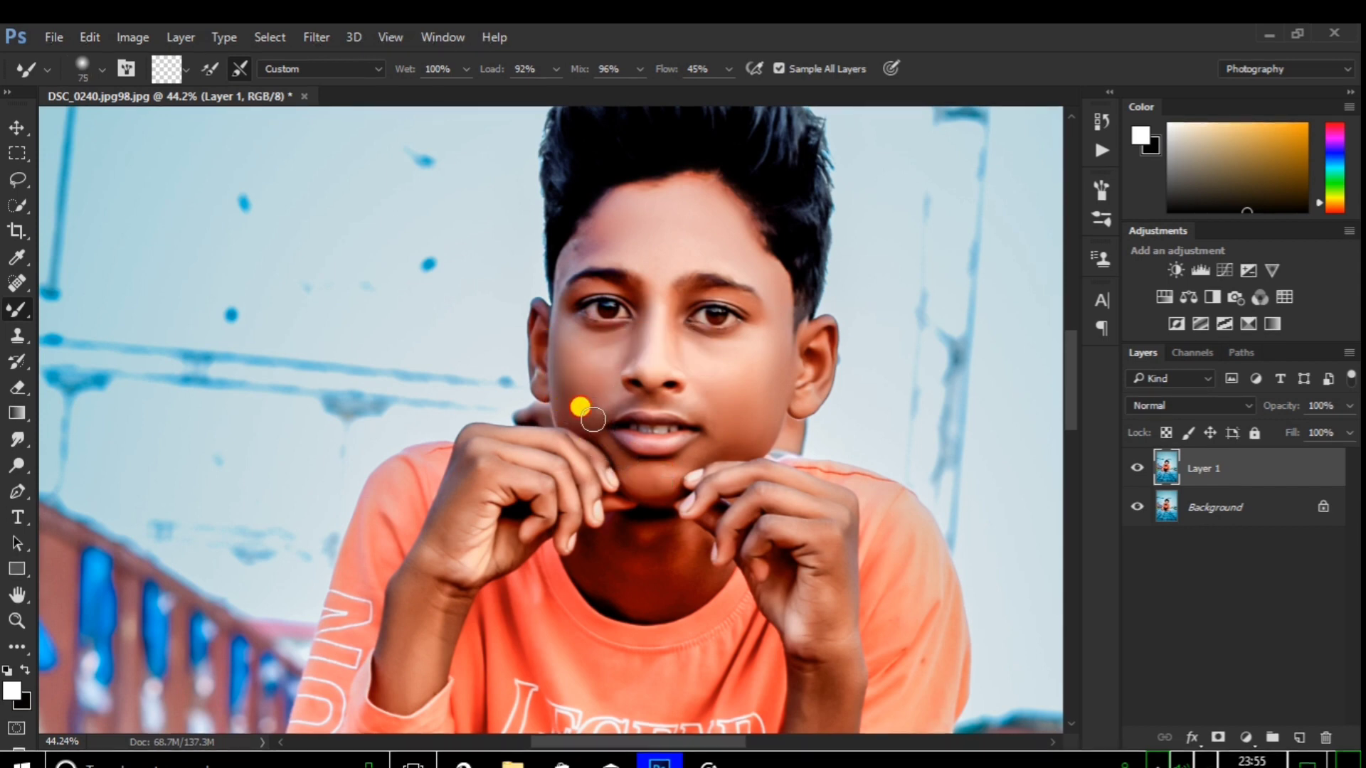
Blend out the dark patch at the temple on the image's left with the Mixer Brush, reducing it to 59 and 41 px.
scroll(593, 418, down, 5)
scroll(535, 394, up, 10)
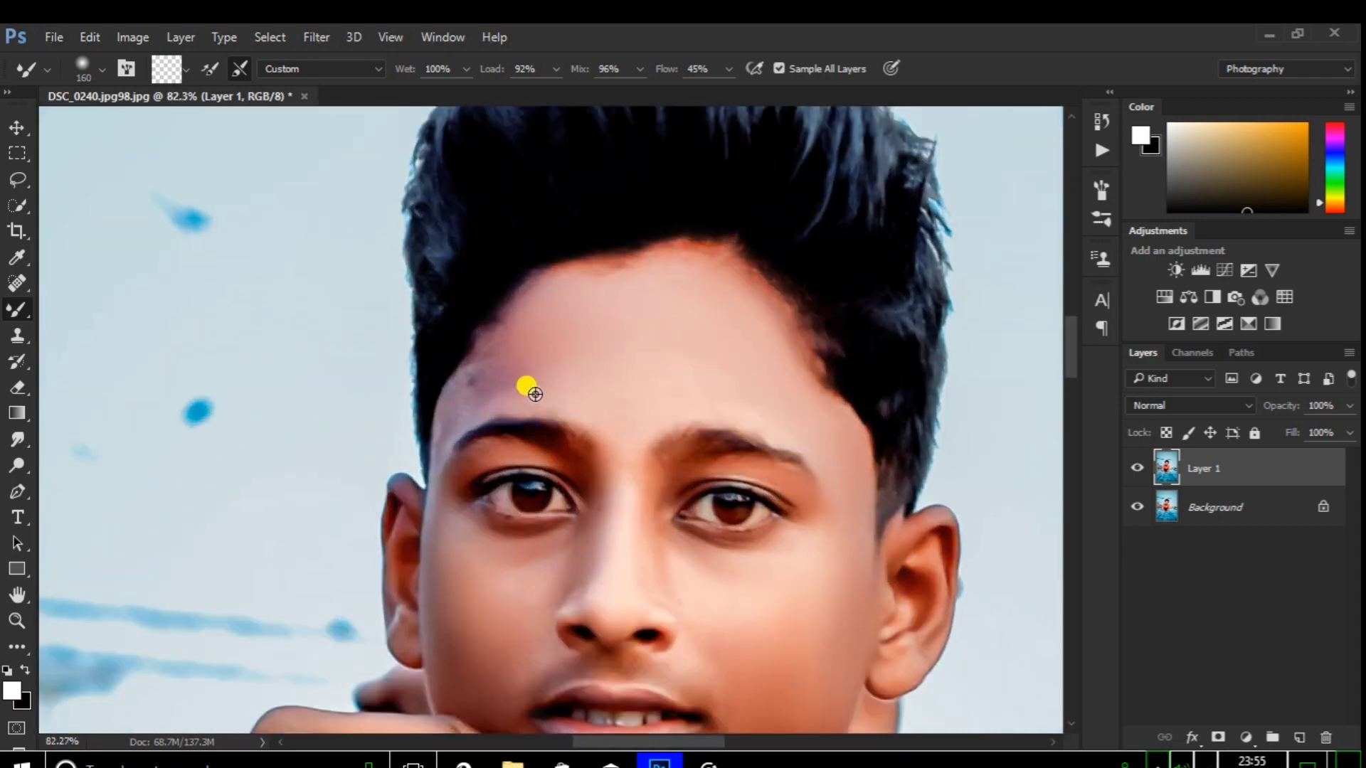
scroll(535, 394, up, 3)
right_click(548, 360)
key(bracketleft)
key(bracketleft)
key(bracketleft)
key(bracketleft)
key(bracketleft)
click(555, 372)
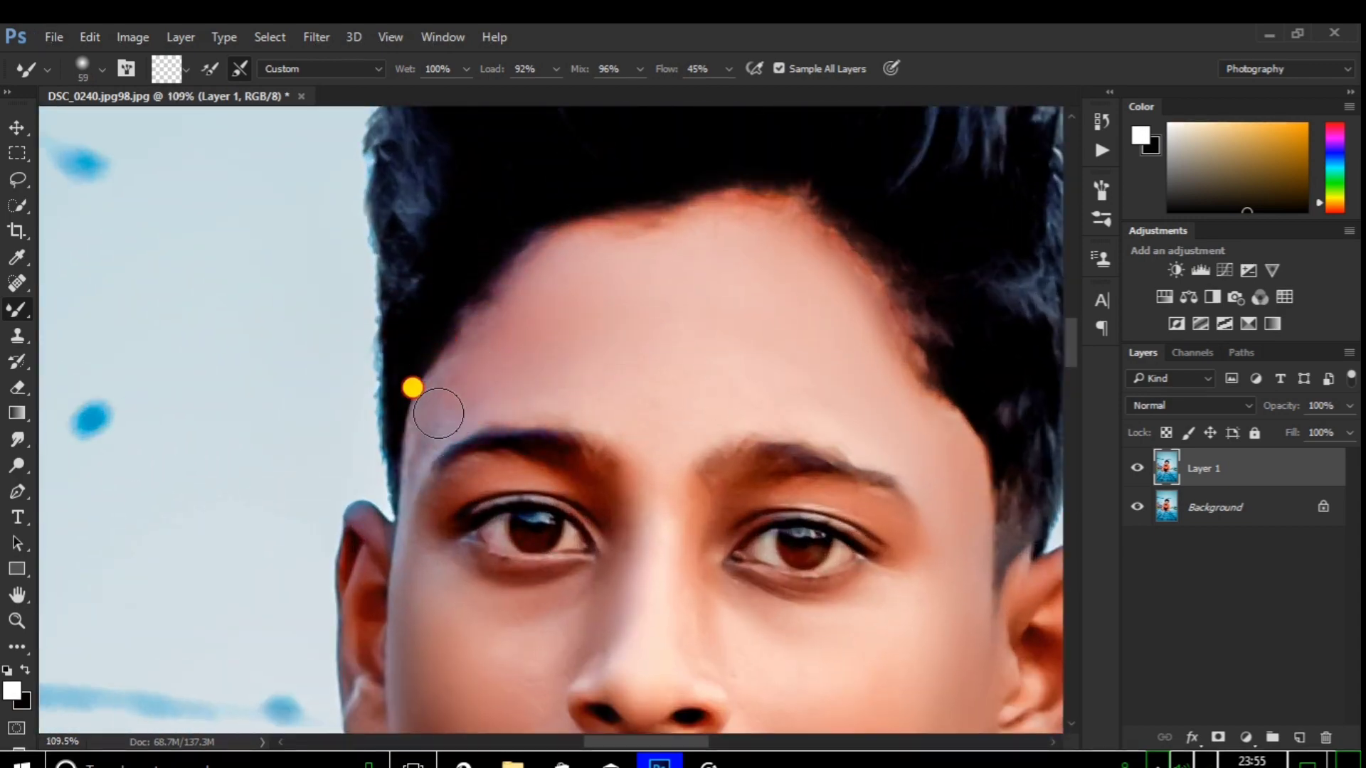
key(bracketleft)
key(bracketleft)
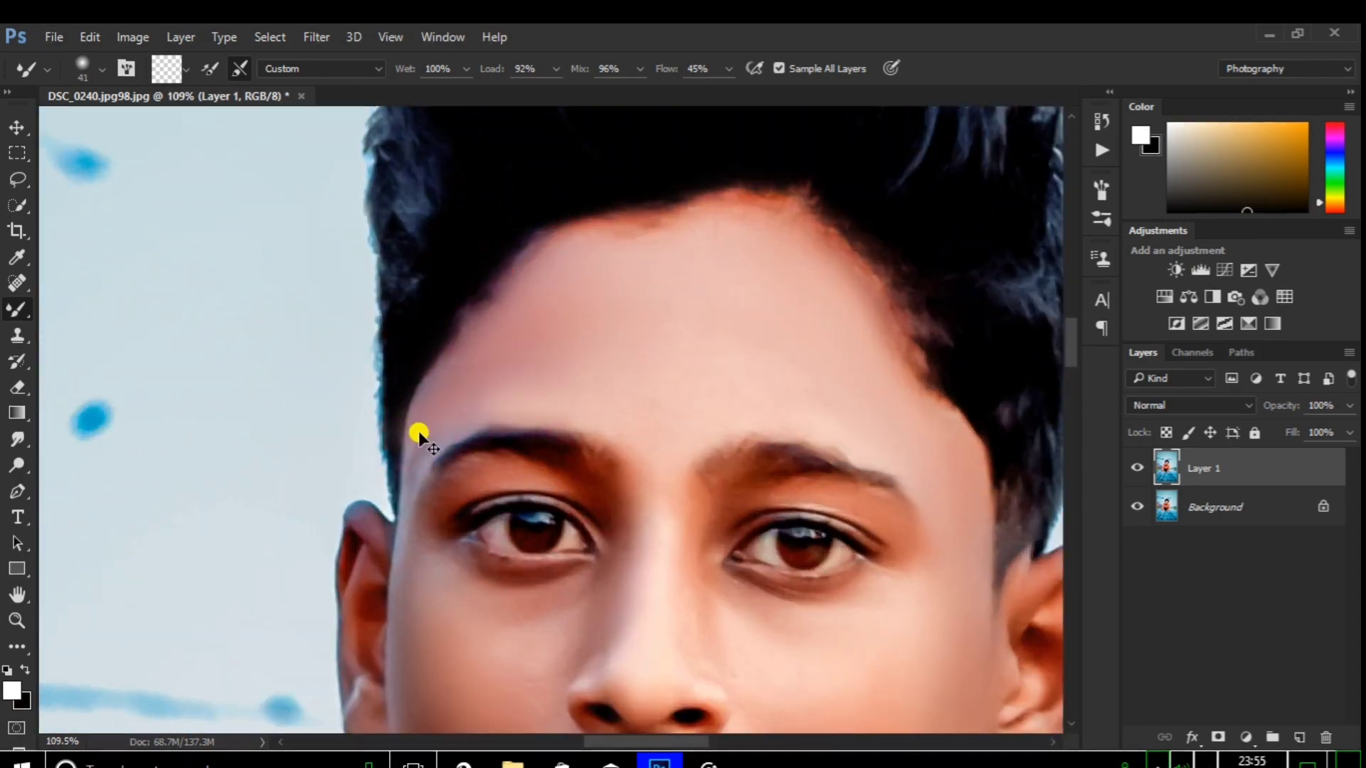
scroll(396, 457, down, 8)
scroll(438, 384, up, 3)
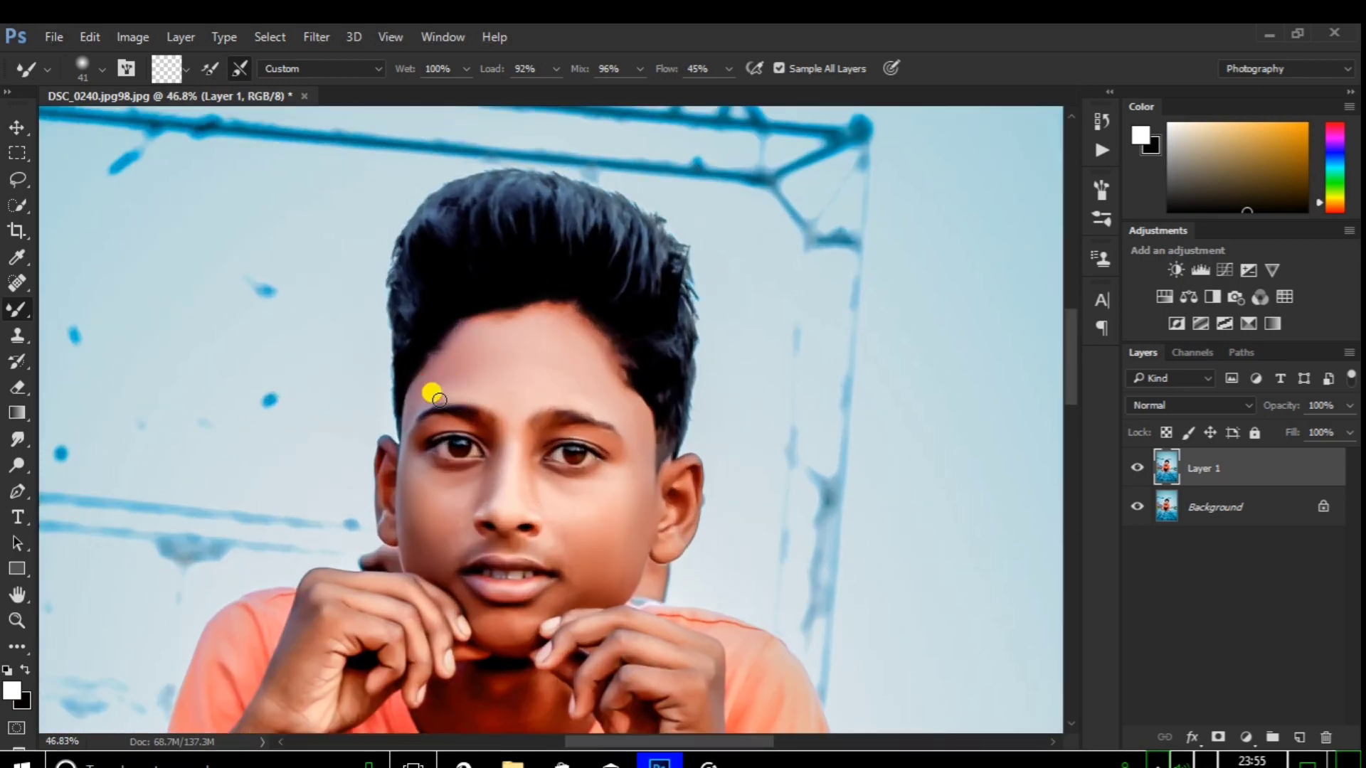
Blend the lower cheek on the image's right with a 99 px Mixer Brush and the forearm on the image's left at 150 px.
scroll(548, 413, up, 3)
key(bracketright)
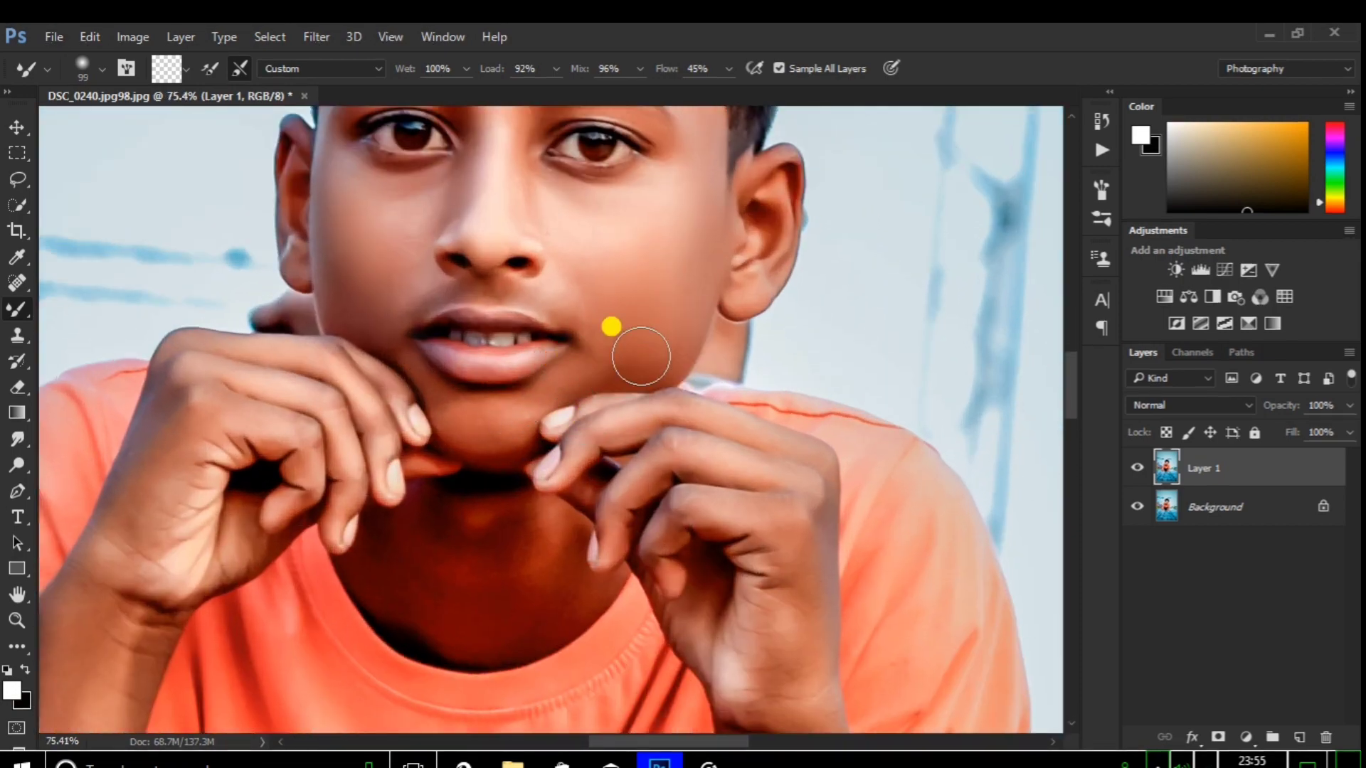
scroll(640, 355, down, 4)
key(bracketright)
key(bracketright)
scroll(498, 427, down, 1)
scroll(377, 489, up, 2)
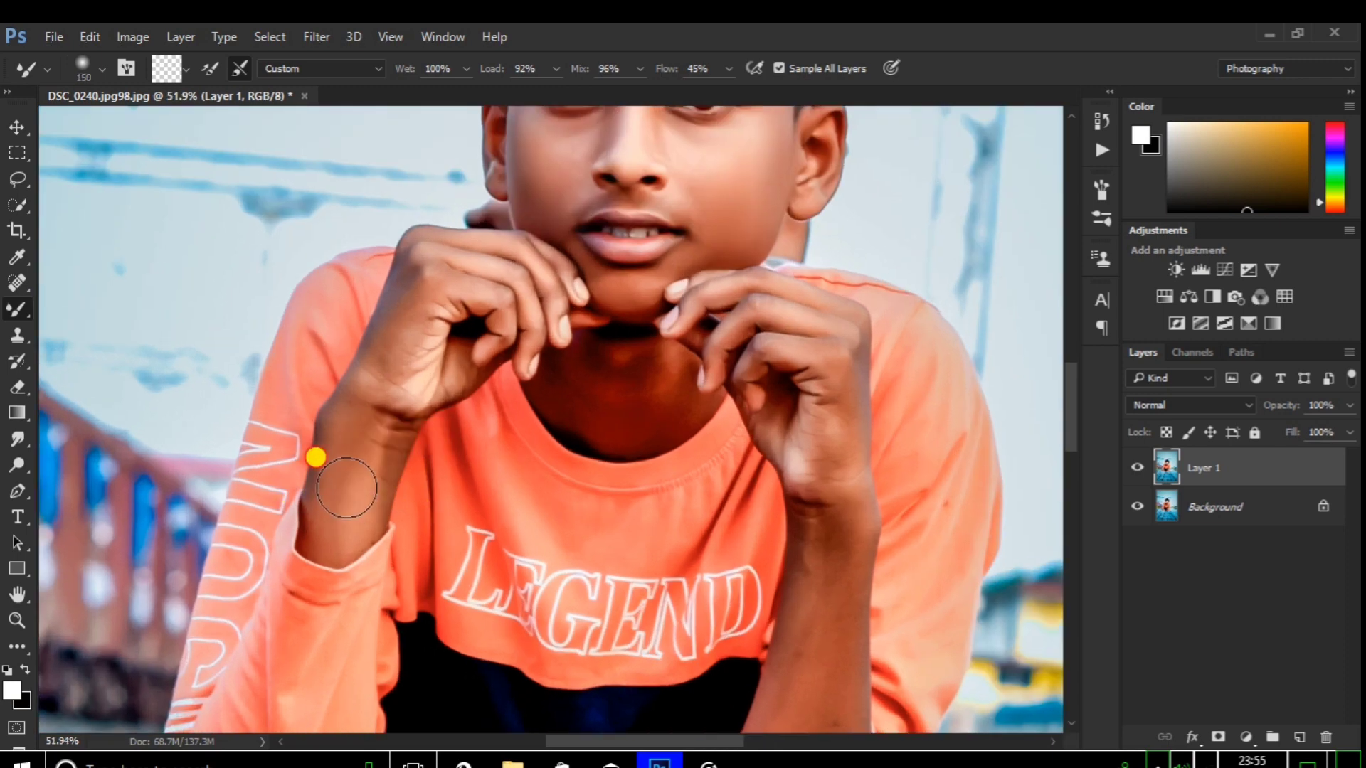
Smooth the knuckles and fingers of both hands with the Mixer Brush at 64 and 82 px.
scroll(711, 320, up, 3)
key(bracketleft)
key(bracketleft)
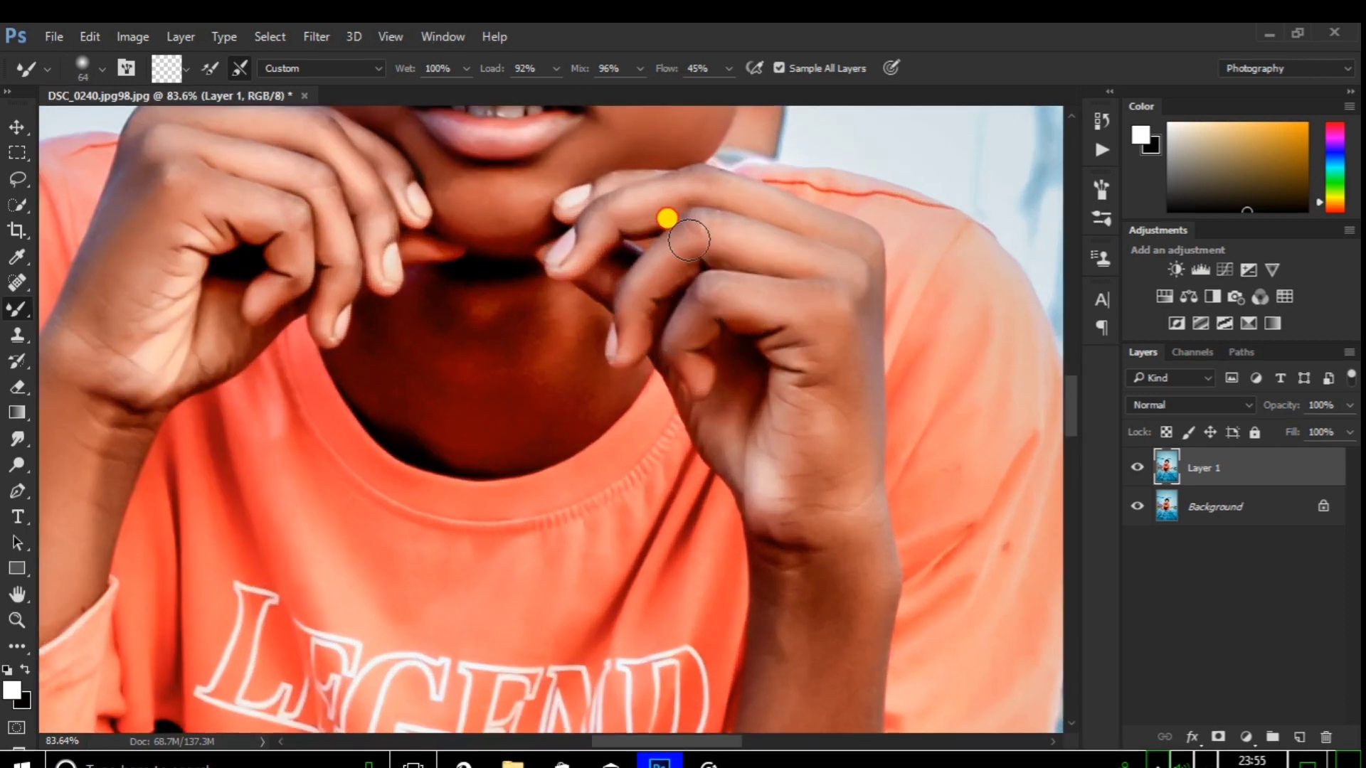
scroll(686, 356, down, 2)
scroll(390, 305, up, 3)
key(bracketleft)
key(bracketleft)
key(bracketleft)
key(bracketleft)
key(bracketleft)
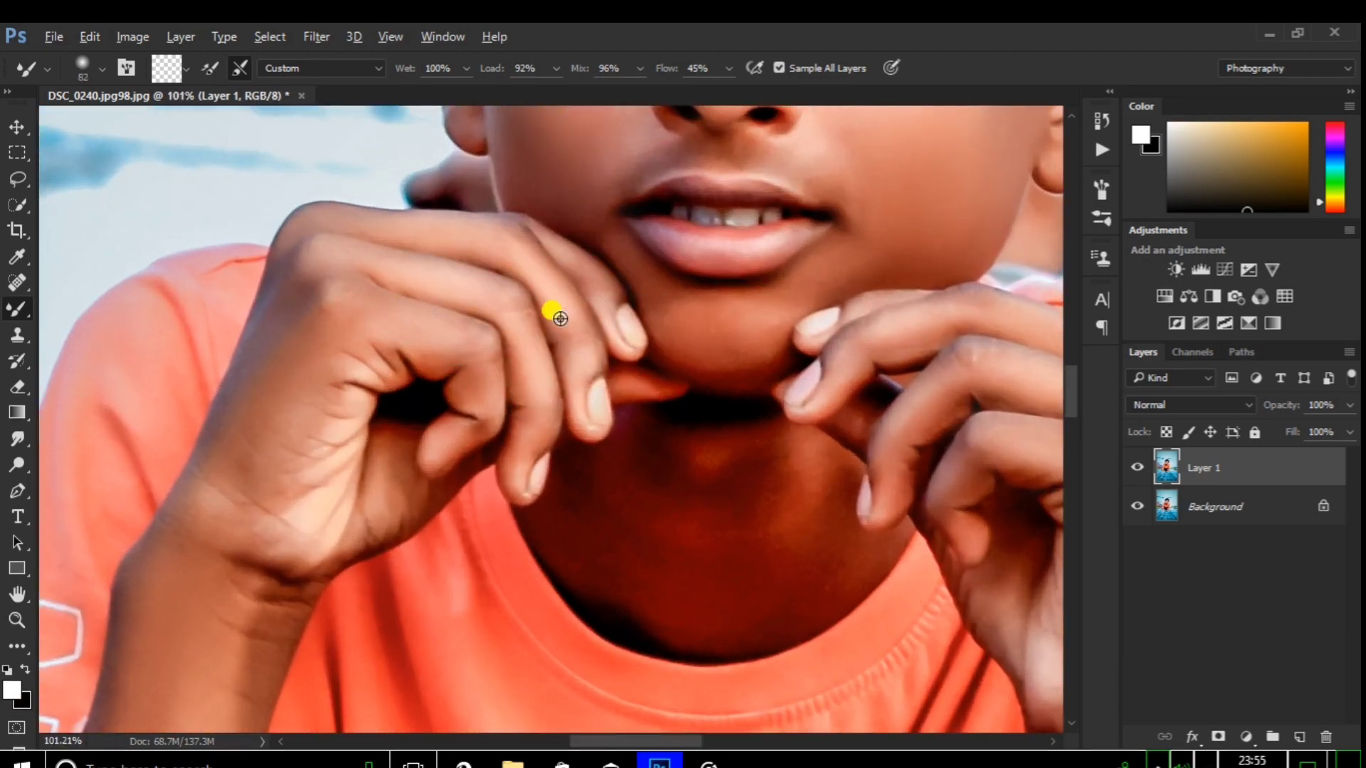
Blend the uneven skin on the neck below the chin with short Mixer Brush strokes.
scroll(467, 214, down, 3)
mouse_move(689, 473)
mouse_down()
mouse_move(656, 450)
mouse_move(653, 469)
mouse_move(720, 484)
mouse_move(713, 429)
mouse_move(669, 440)
mouse_up()
mouse_move(630, 429)
mouse_down()
mouse_move(660, 472)
mouse_move(613, 497)
mouse_move(590, 433)
mouse_up()
scroll(783, 455, down, 5)
scroll(845, 484, up, 3)
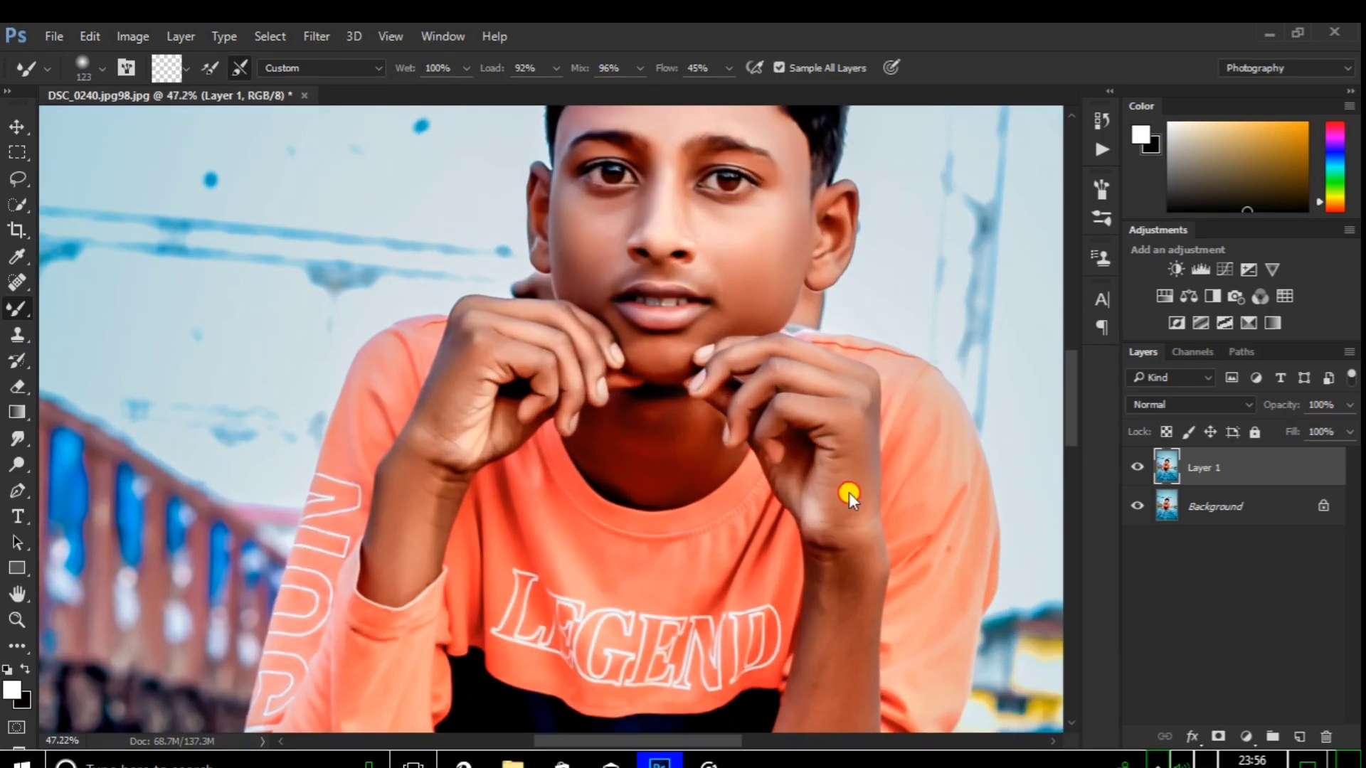
Smooth the forearm on the image's right from wrist to sleeve with a 123 px Mixer Brush.
scroll(847, 509, down, 2)
scroll(833, 541, down, 2)
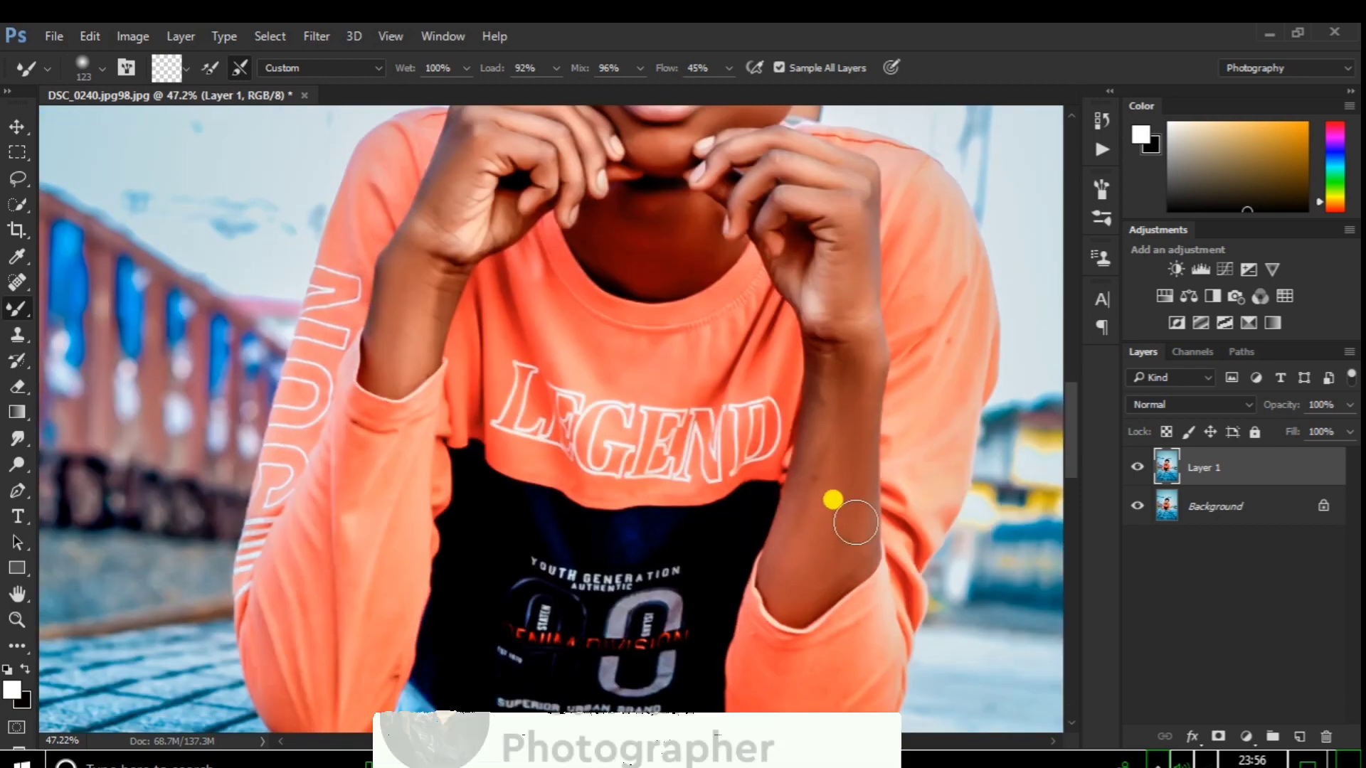
scroll(846, 373, down, 6)
alt+right_click(855, 413)
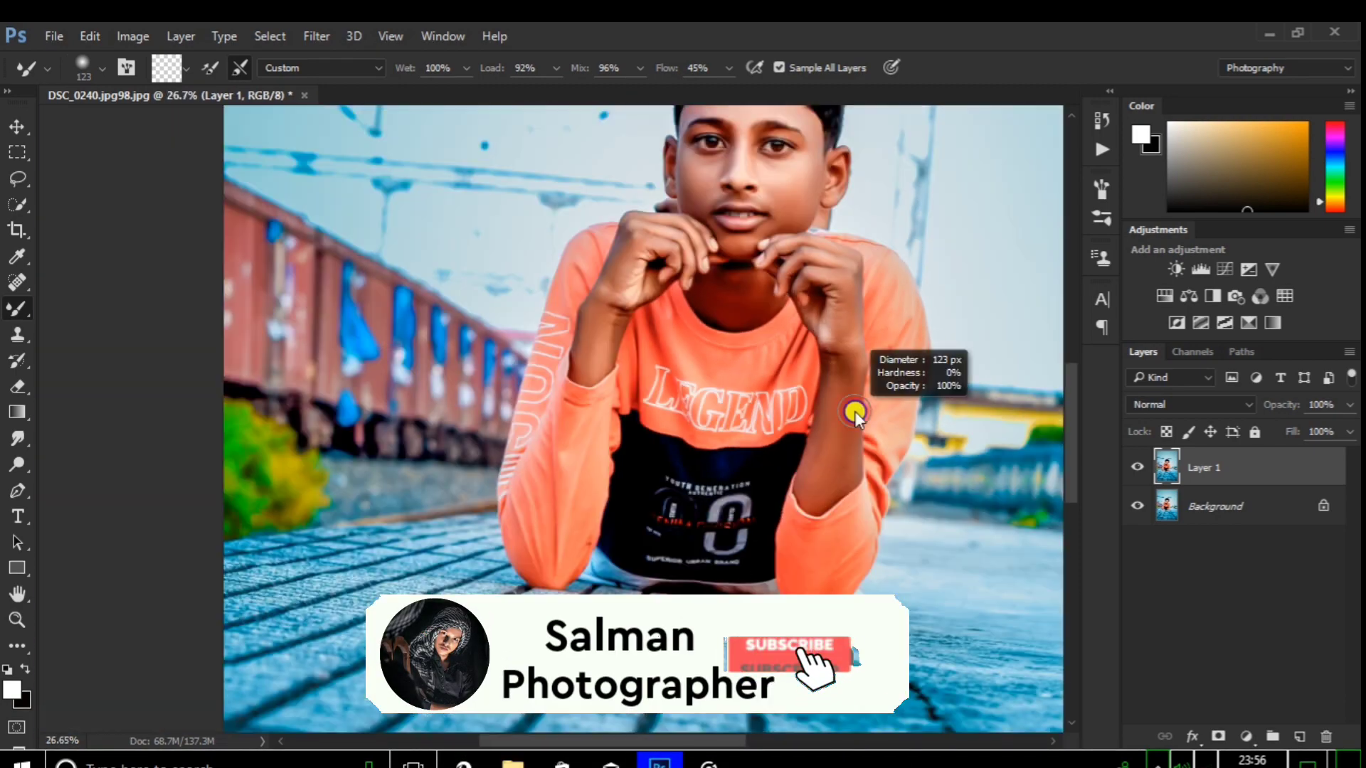
alt+right_click(836, 479)
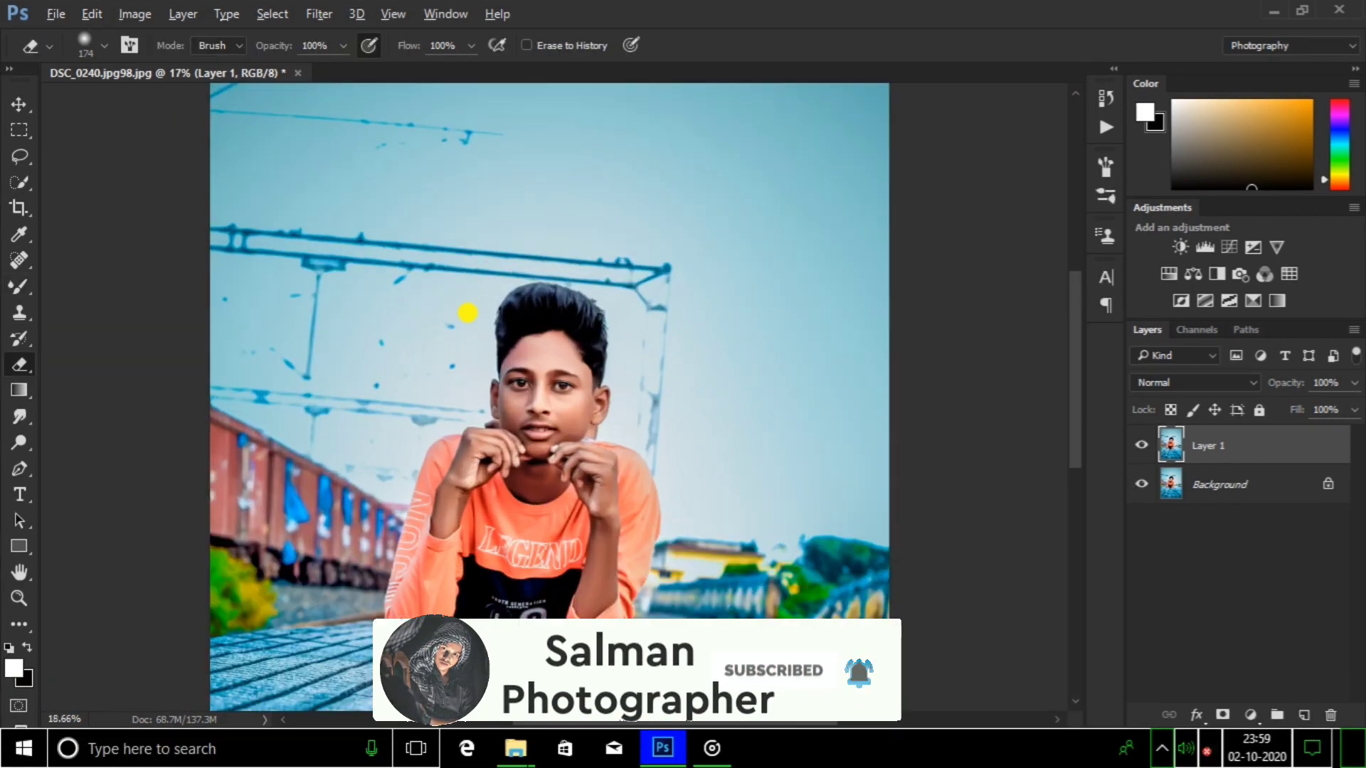
Duplicate Layer 1 and open the Camera Raw filter on the copy.
scroll(489, 472, up, 8)
key(ctrl+j)
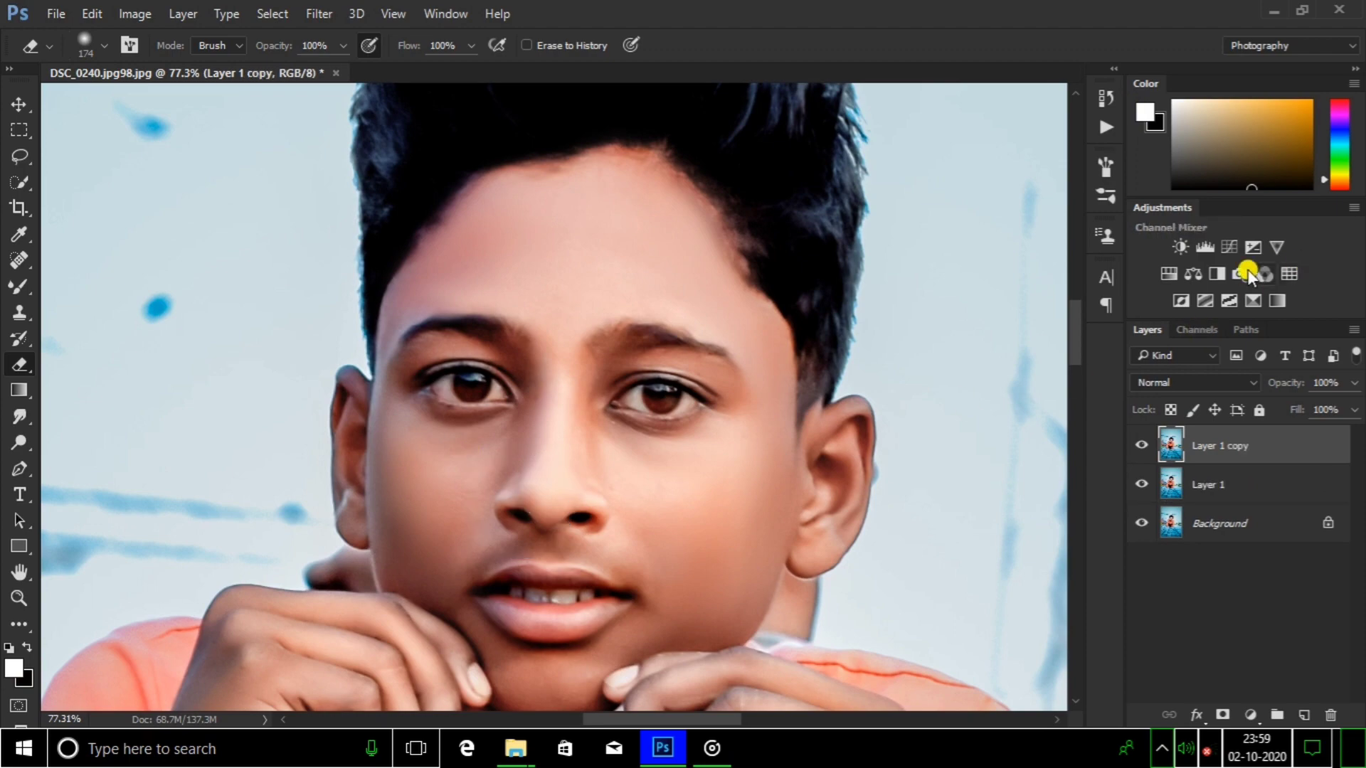
scroll(683, 327, down, 4)
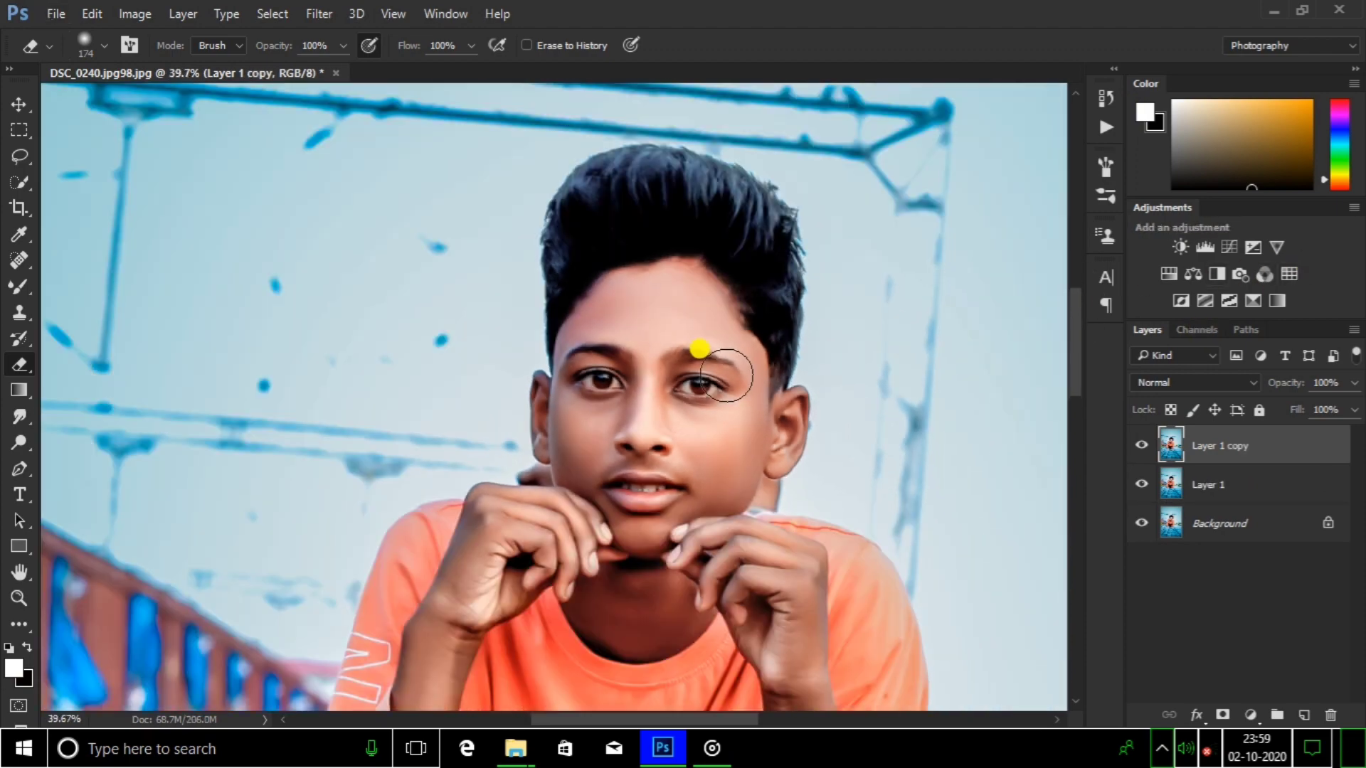
scroll(726, 375, up, 1)
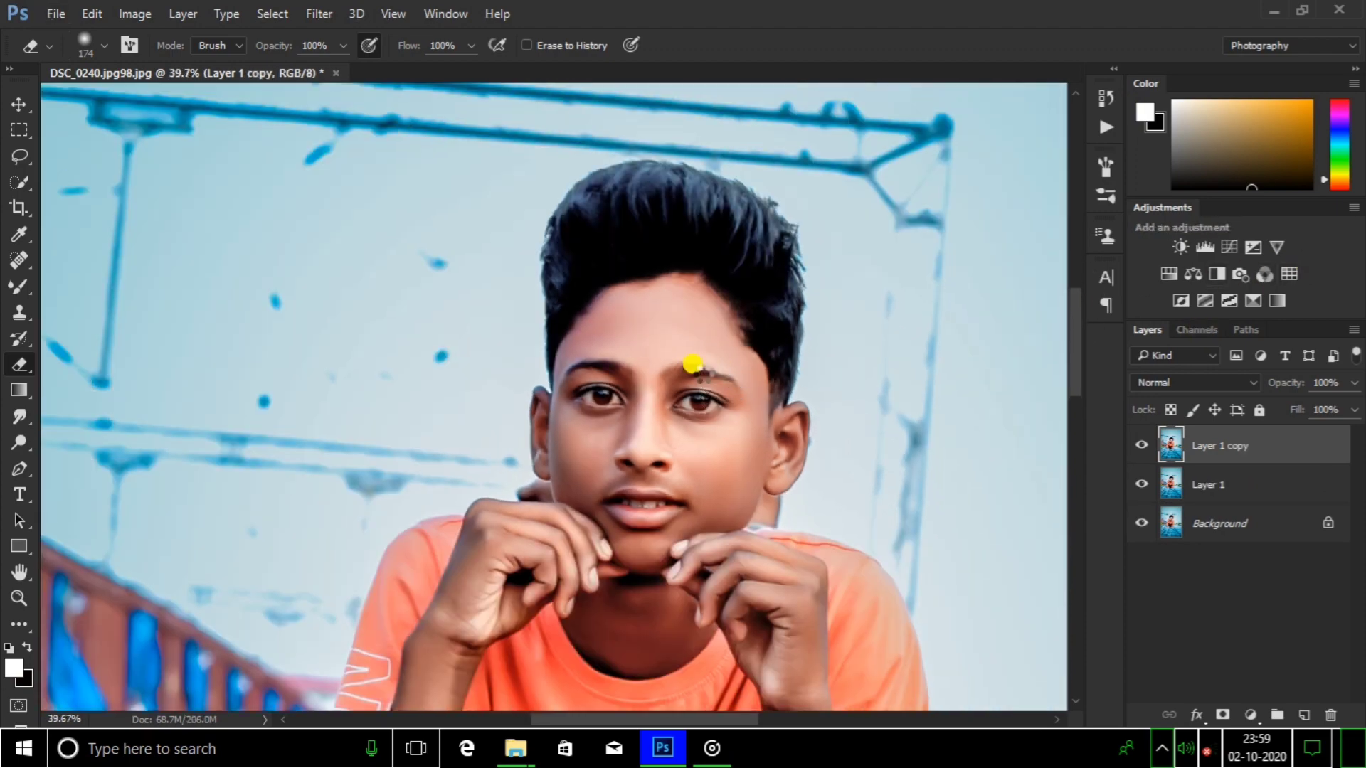
key(shift+ctrl+a)
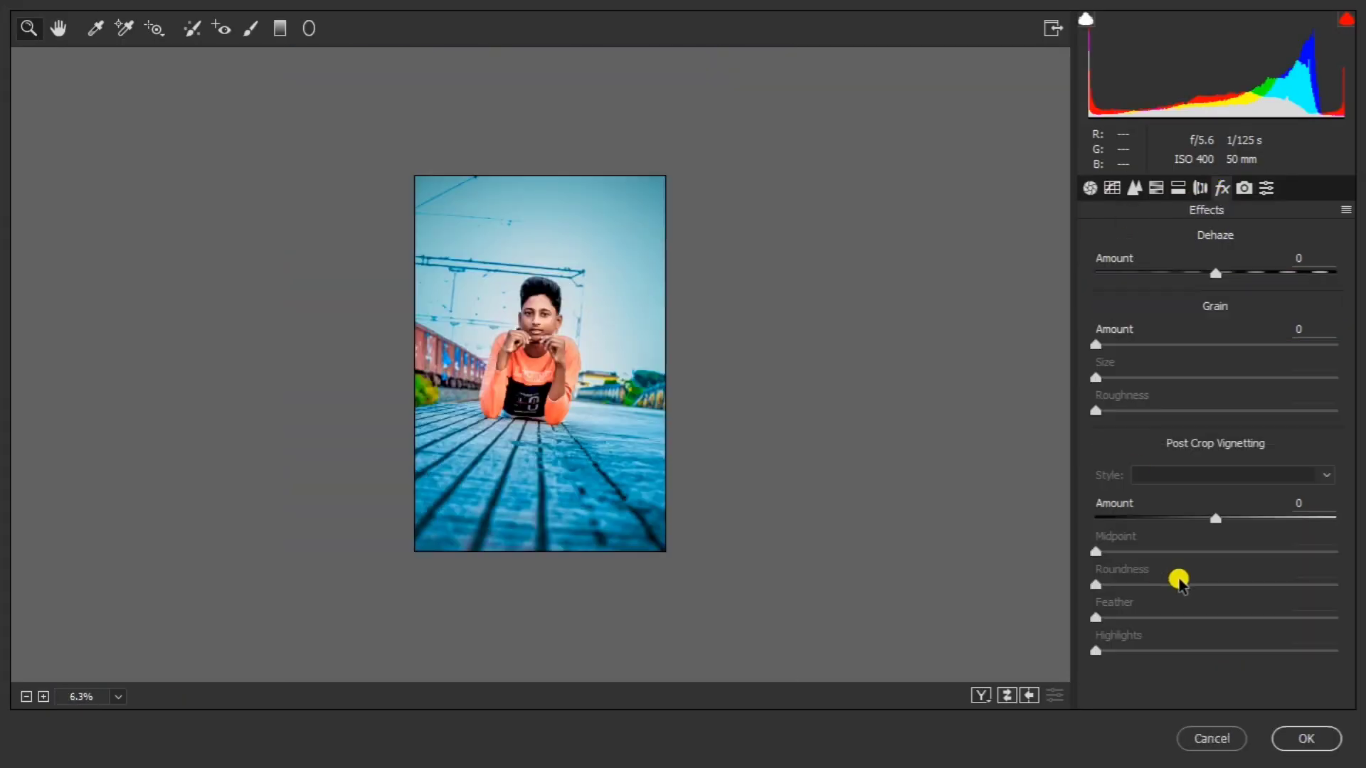
Darken the photo's edges with a Highlight Priority post-crop vignette of amount -13 and midpoint 1.
click(1183, 518)
drag(1216, 552, 1097, 552)
drag(1183, 518, 1200, 519)
click(792, 412)
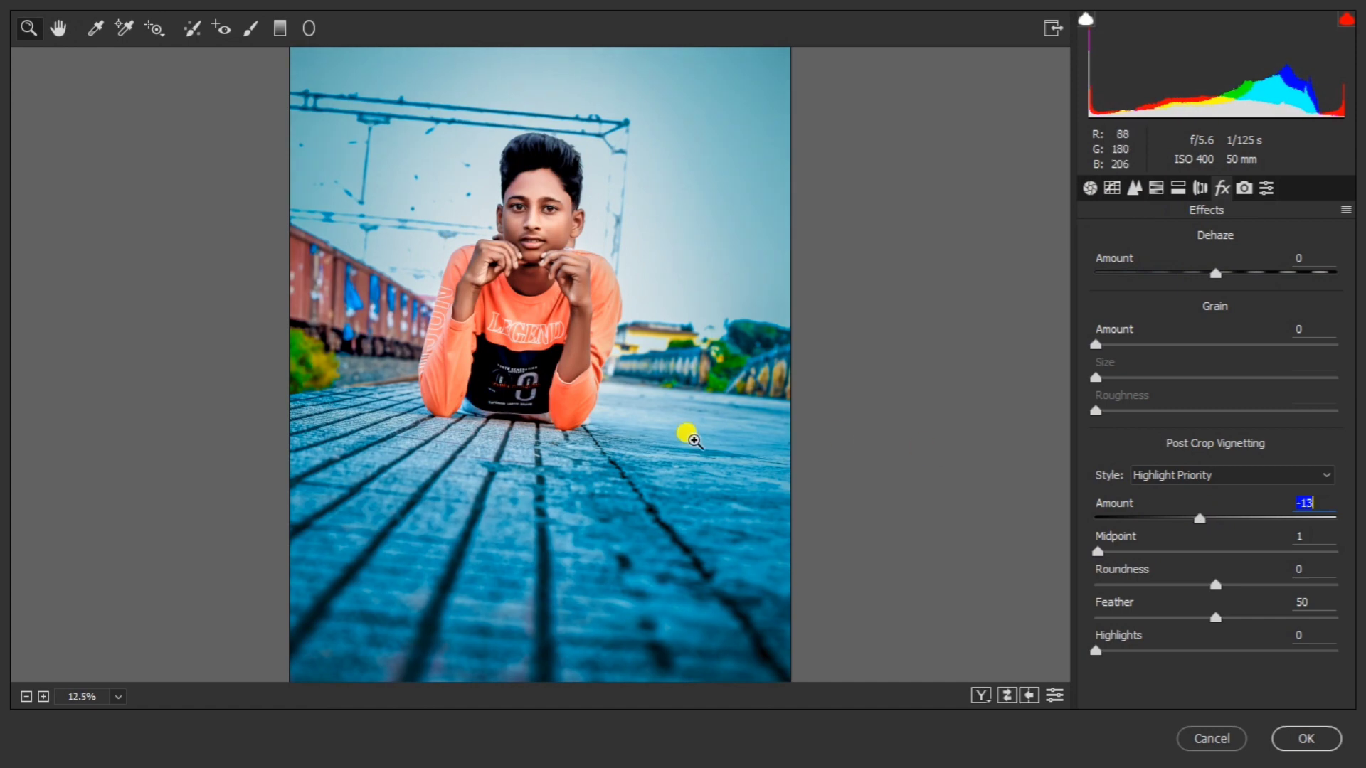
scroll(695, 441, up, 2)
alt+click(772, 341)
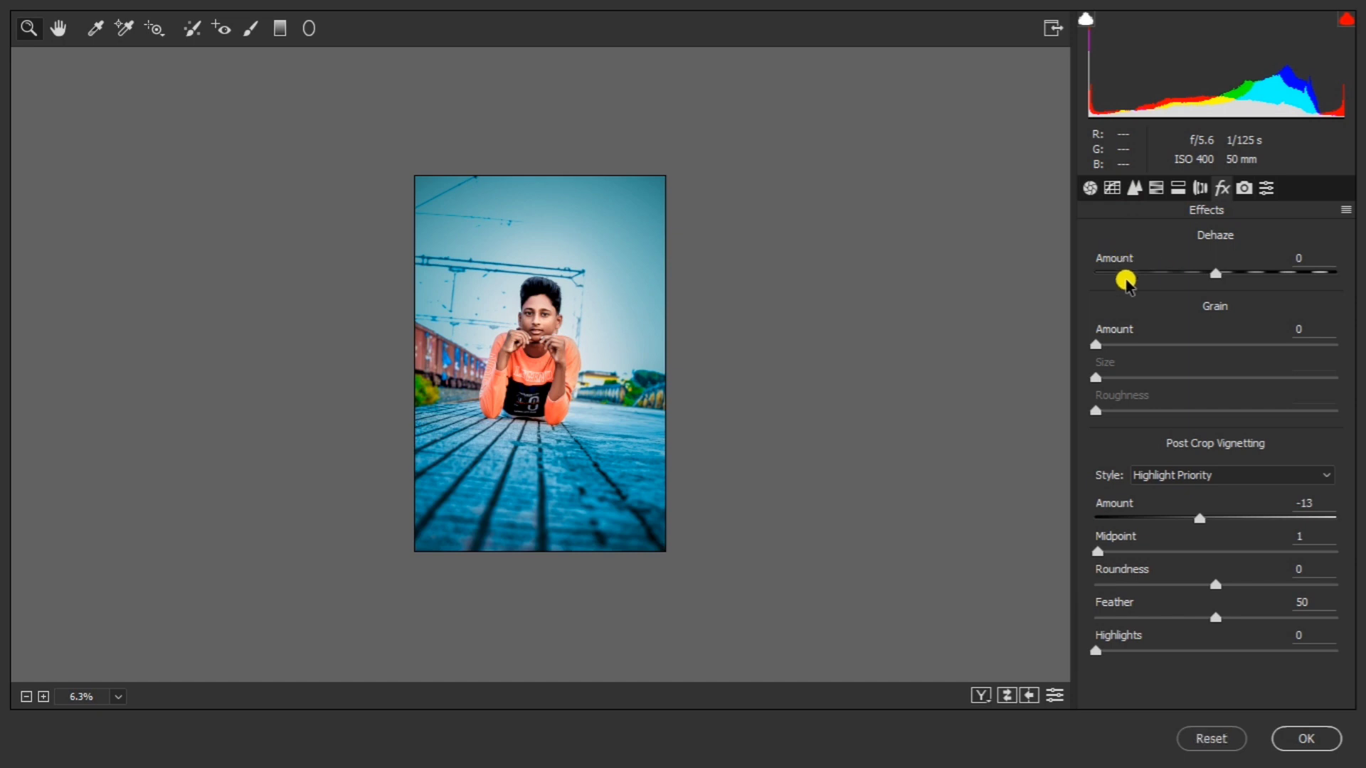
scroll(882, 218, up, 3)
Set the luminance of Aquas to -14 and Blues to -21, and the saturation of Yellows to +98 and Greens to +43.
click(1178, 189)
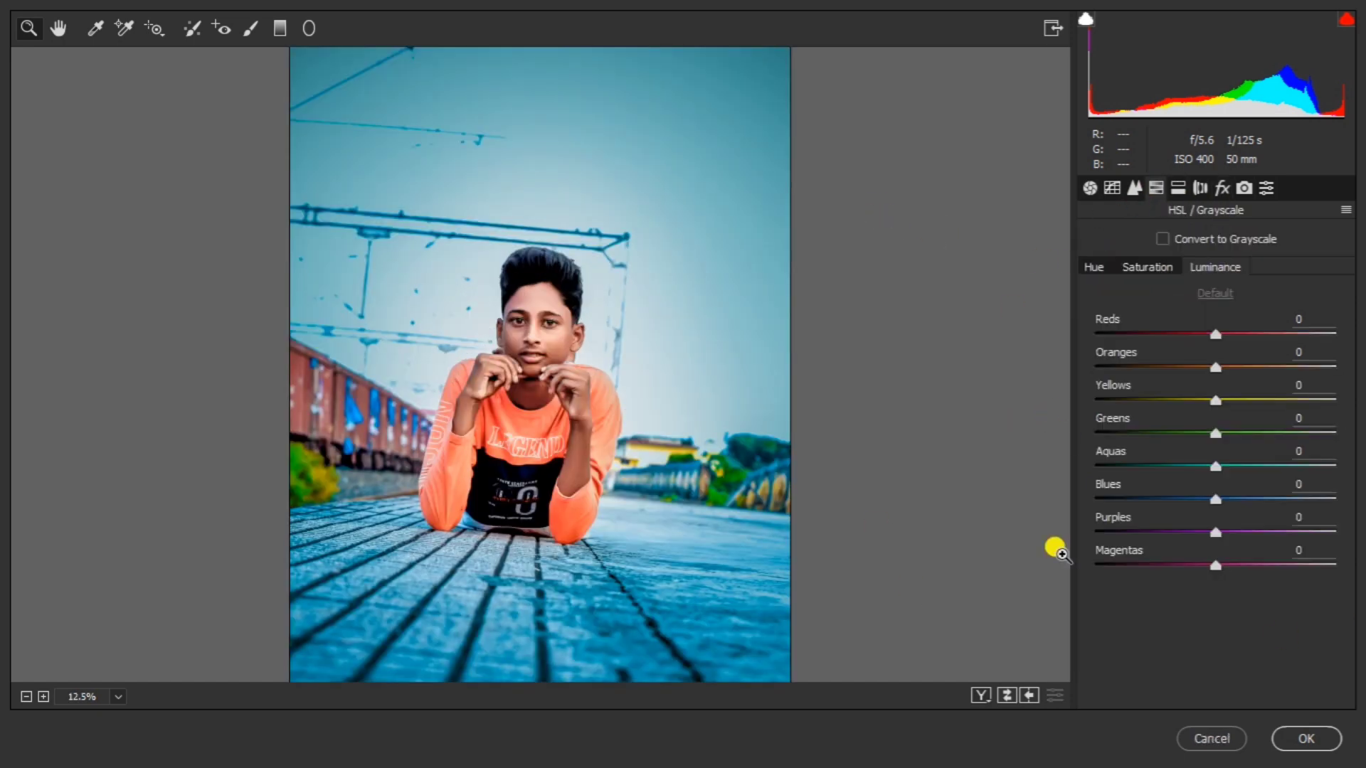
mouse_move(1216, 499)
mouse_down()
mouse_move(1153, 491)
mouse_move(1175, 498)
mouse_move(1189, 464)
mouse_move(1252, 473)
mouse_move(1202, 478)
mouse_up()
scroll(989, 459, down, 1)
click(1191, 501)
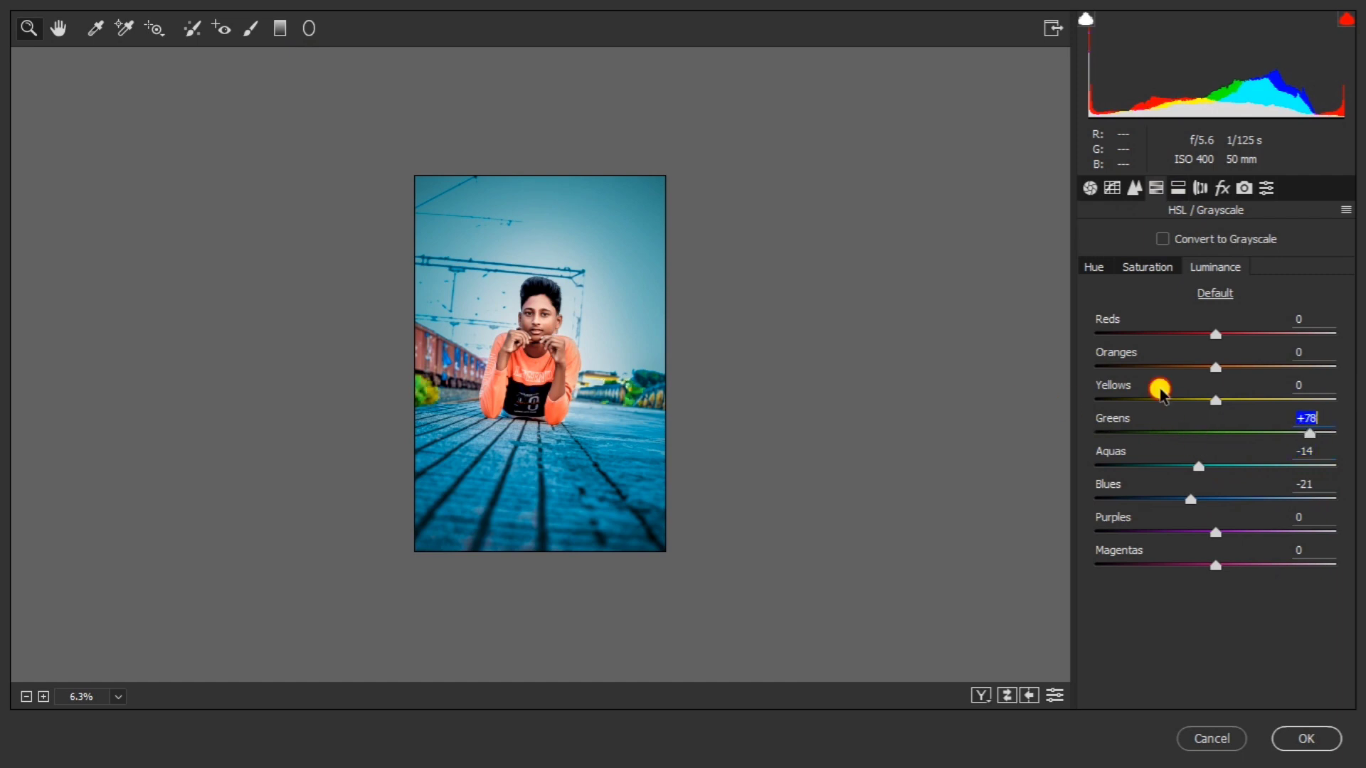
click(1146, 267)
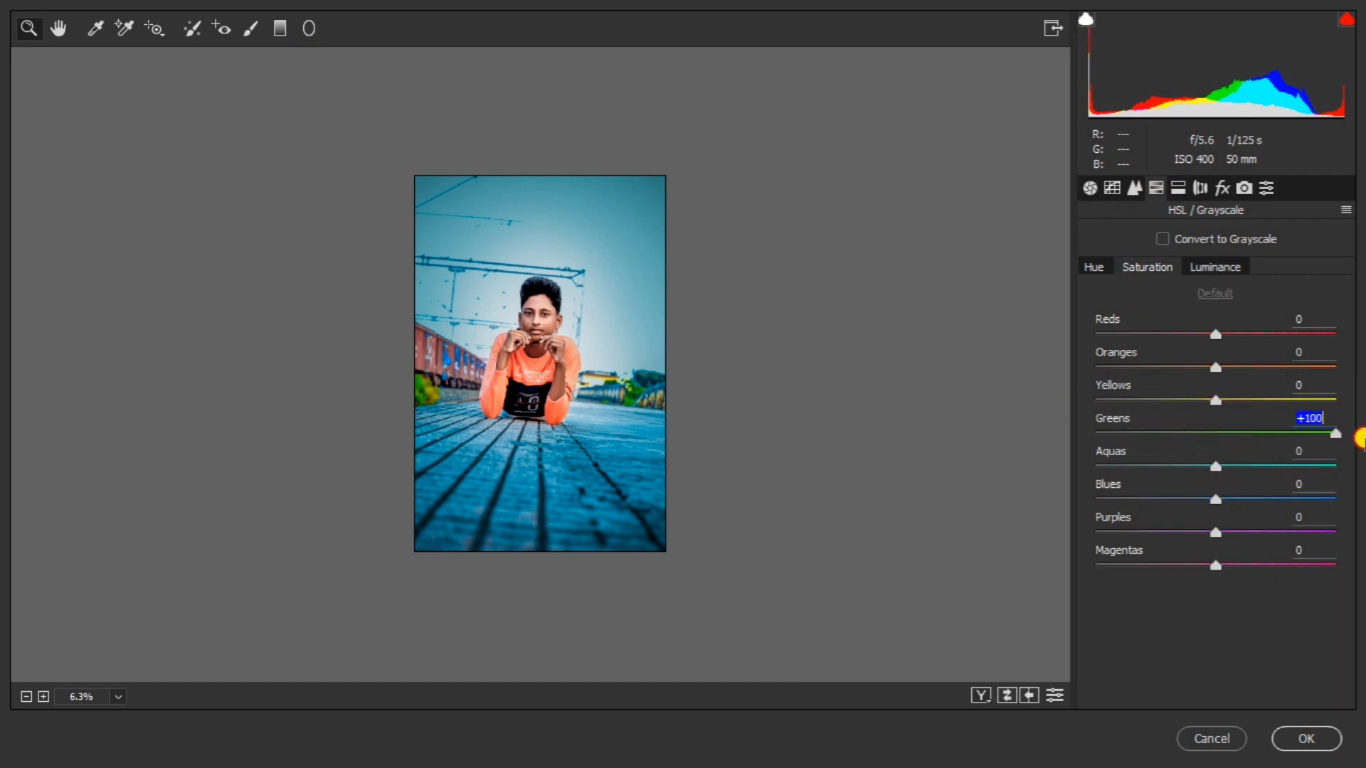
drag(1302, 400, 1359, 411)
Shift the hue of Yellows to +75, Greens to +100 and Aquas to -28.
click(1093, 267)
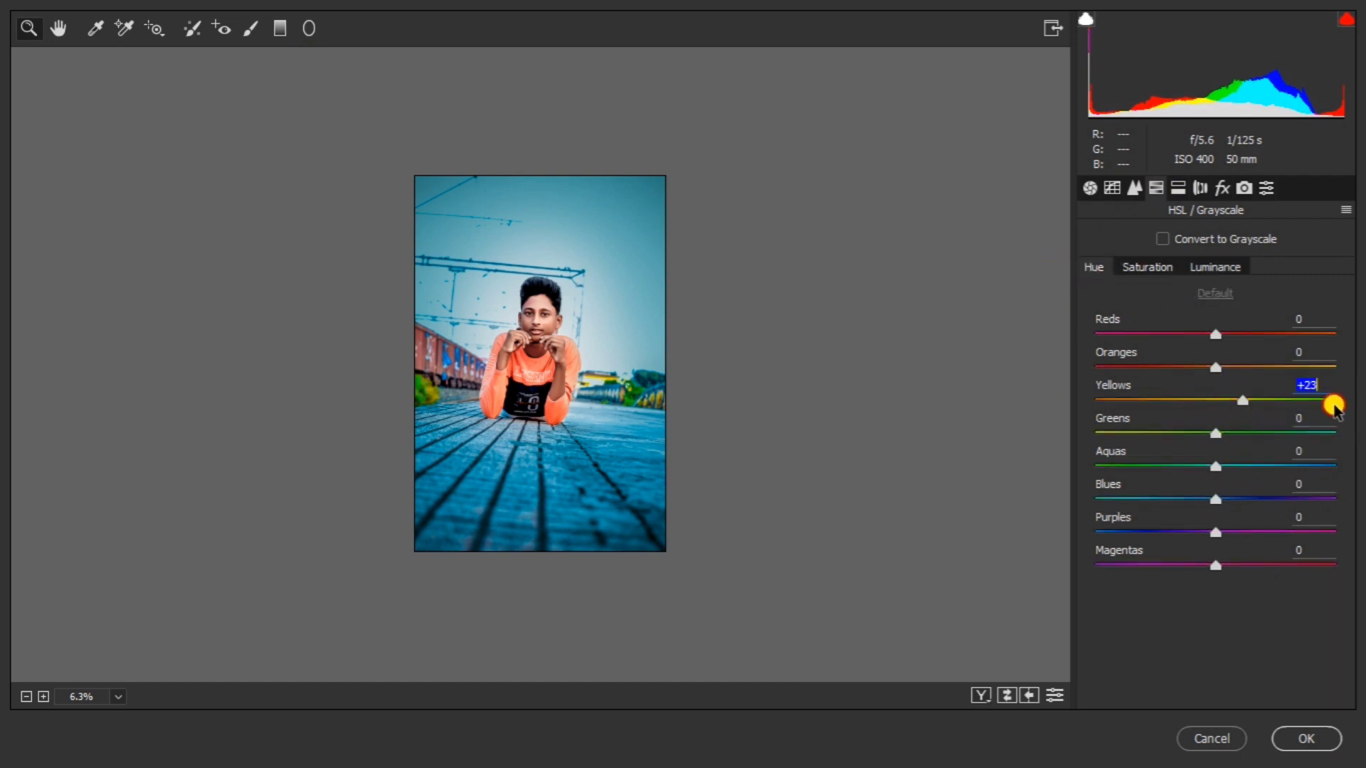
drag(1249, 435, 1094, 502)
key(ctrl+z)
drag(1185, 530, 894, 560)
key(ctrl+z)
scroll(863, 536, down, 3)
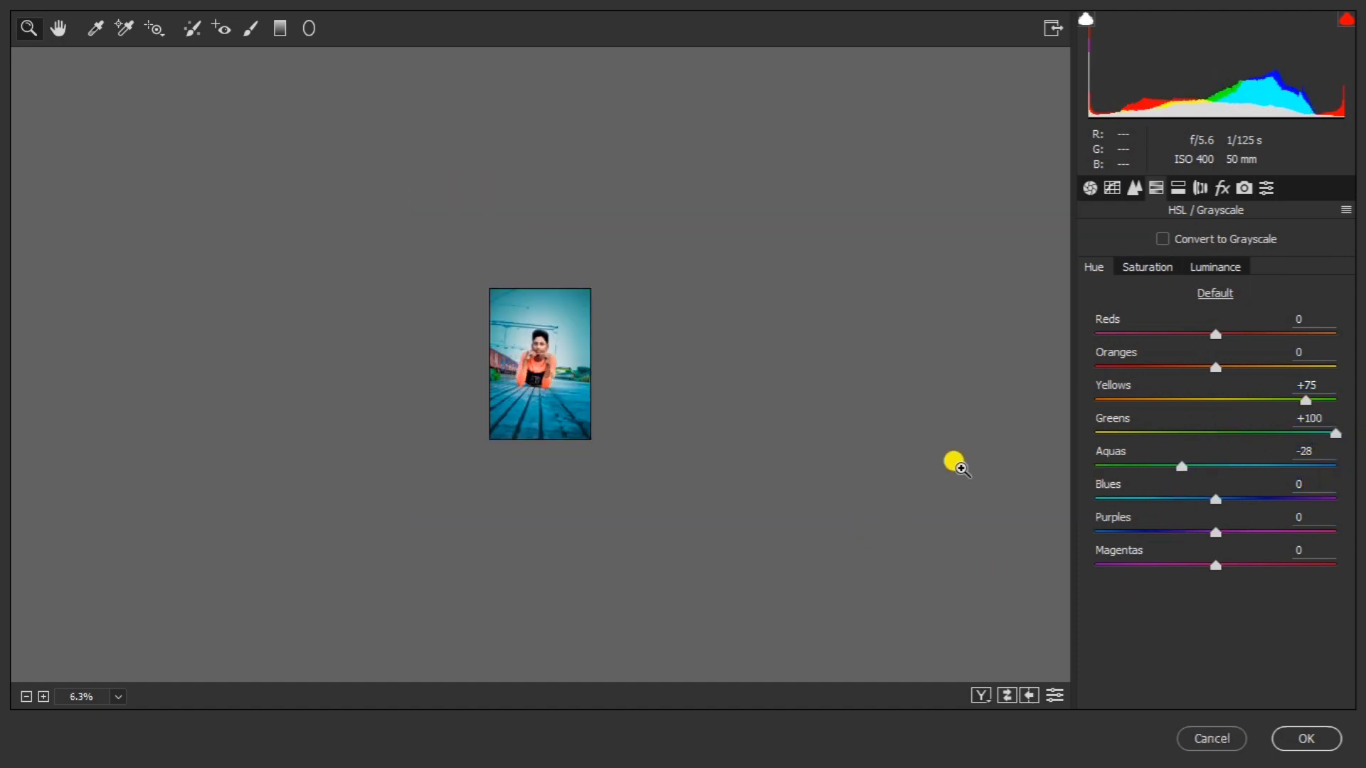
Set the luminance noise reduction to about 16 and the saturation of Reds to +13.
click(1135, 187)
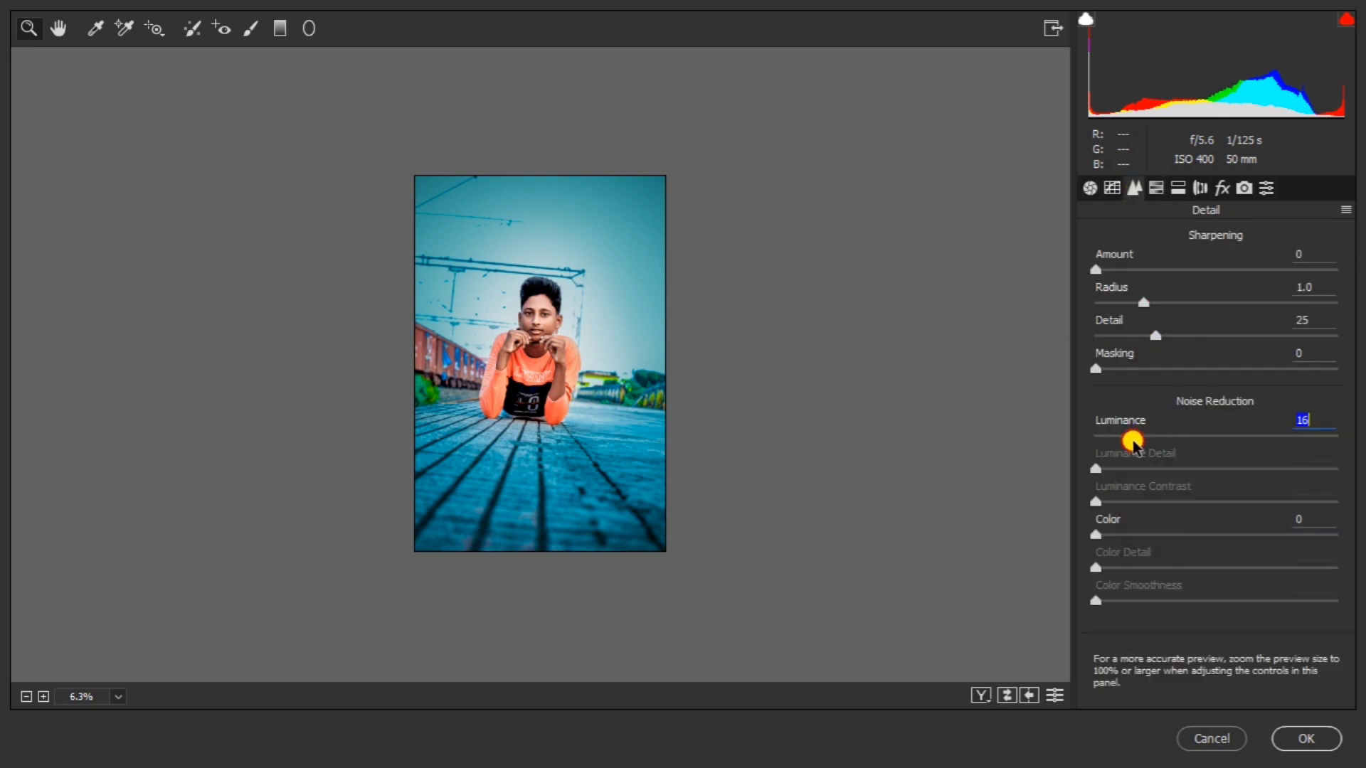
drag(1133, 442, 1131, 440)
click(1157, 187)
drag(1216, 333, 1155, 367)
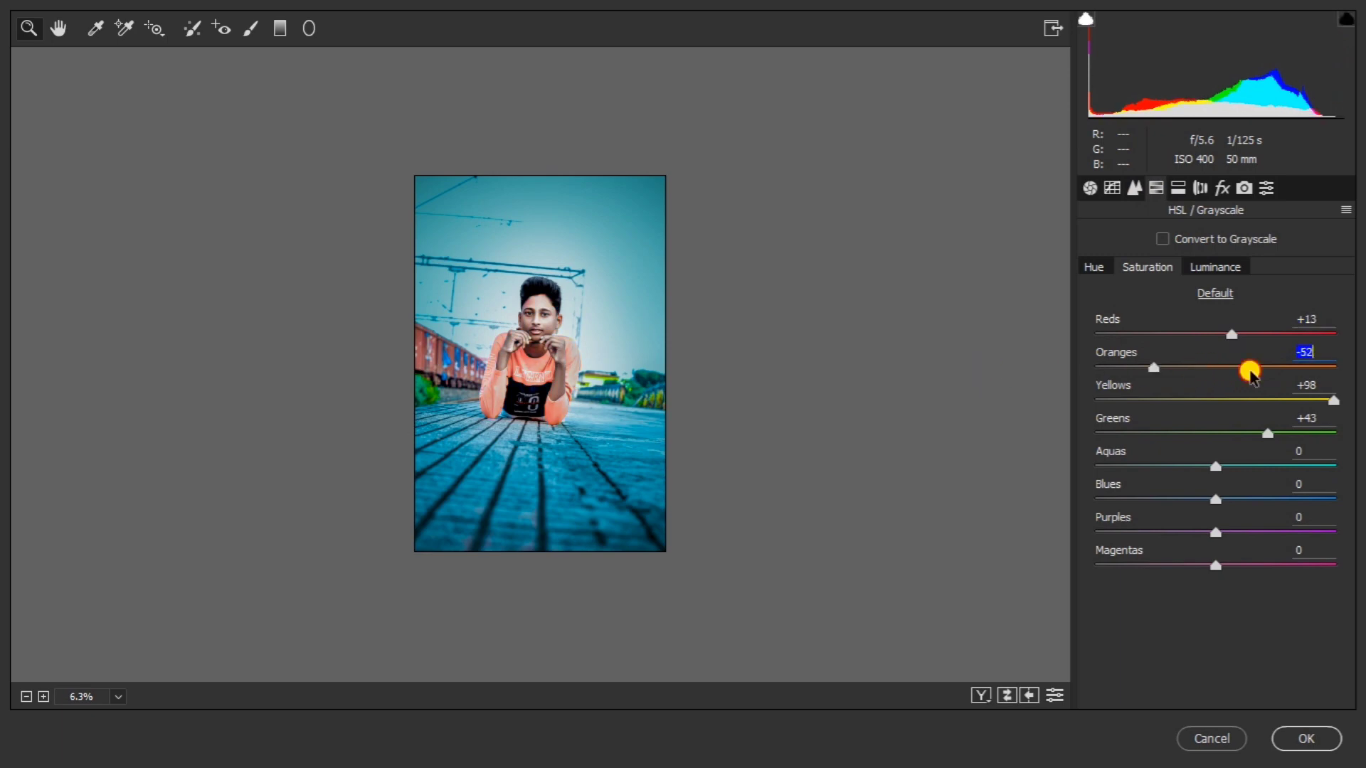
key(ctrl+z)
scroll(527, 381, up, 2)
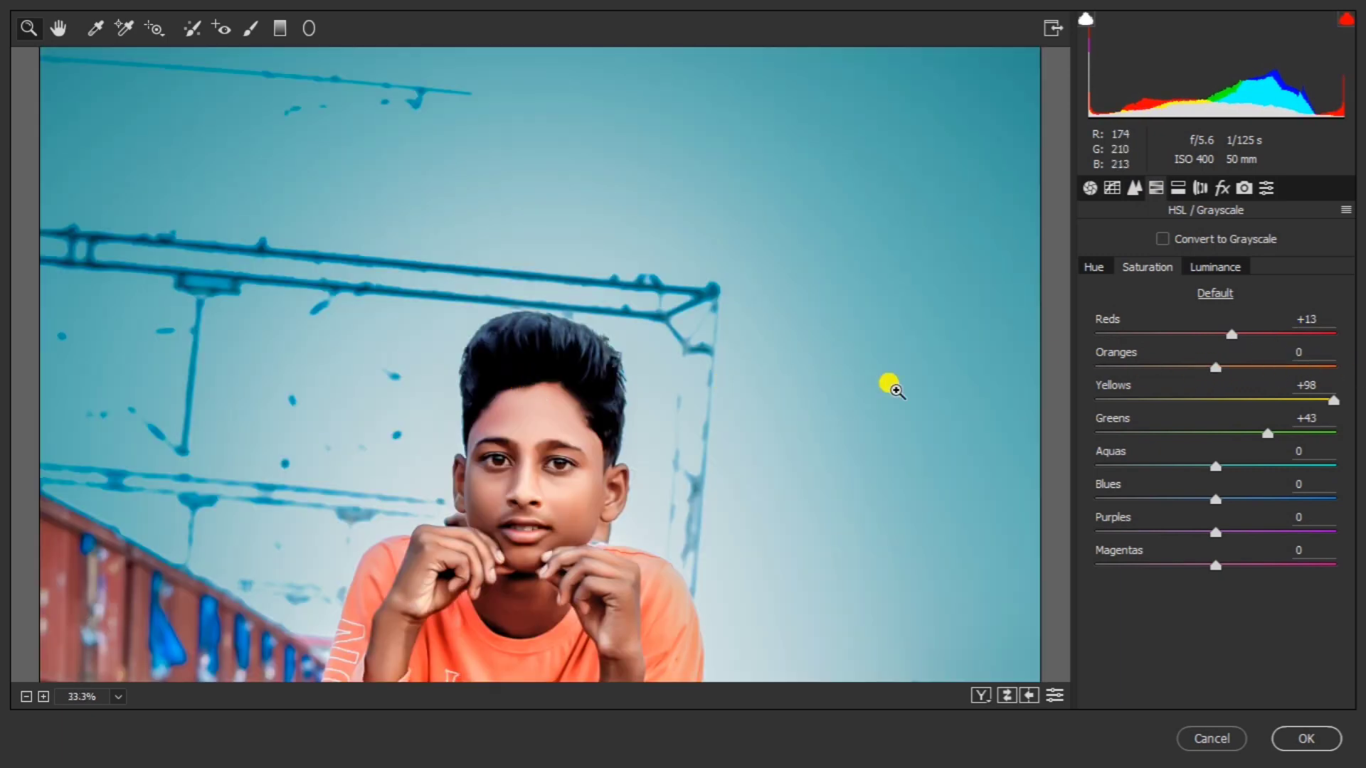
Set the saturation of Reds to +8 and Oranges to +13, and the luminance of Oranges to +4.
drag(1232, 334, 1219, 372)
scroll(807, 376, down, 2)
click(1215, 267)
scroll(873, 368, down, 1)
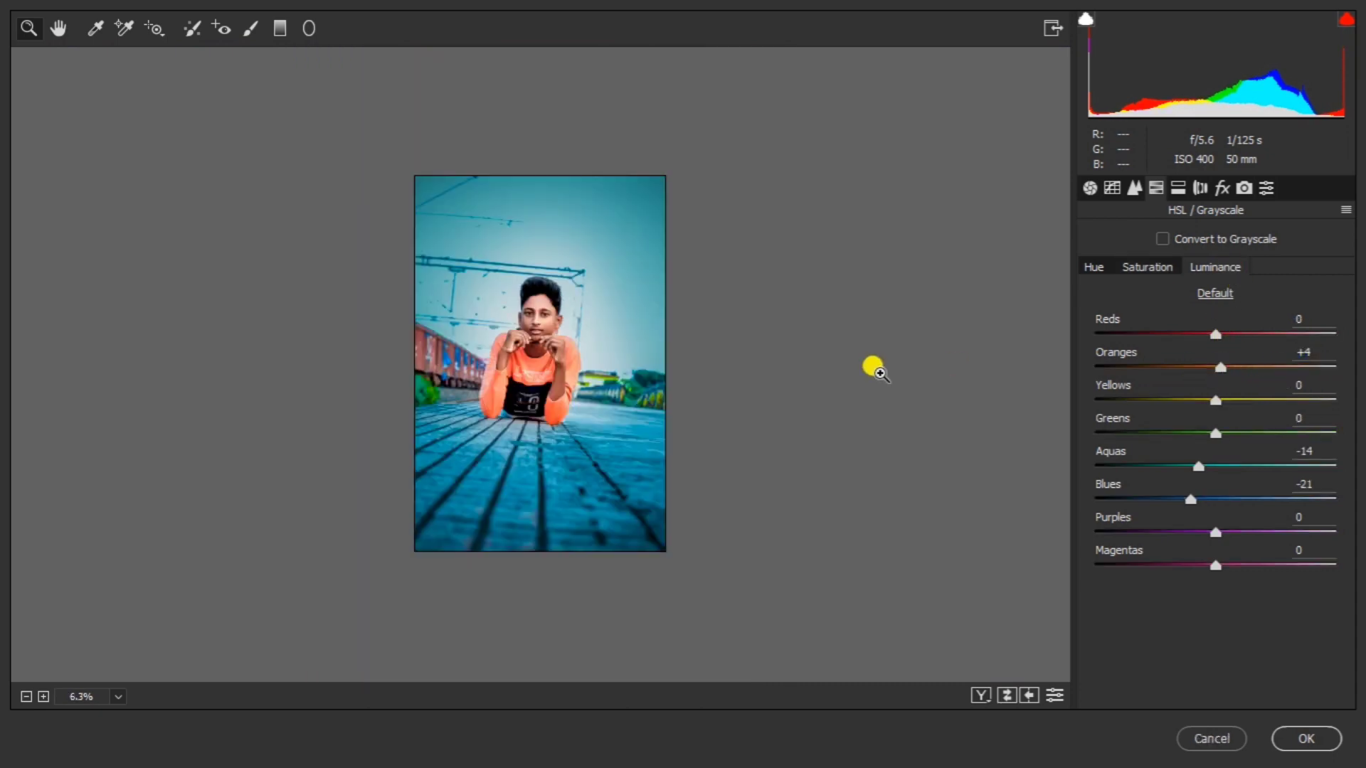
click(1148, 267)
scroll(929, 345, up, 1)
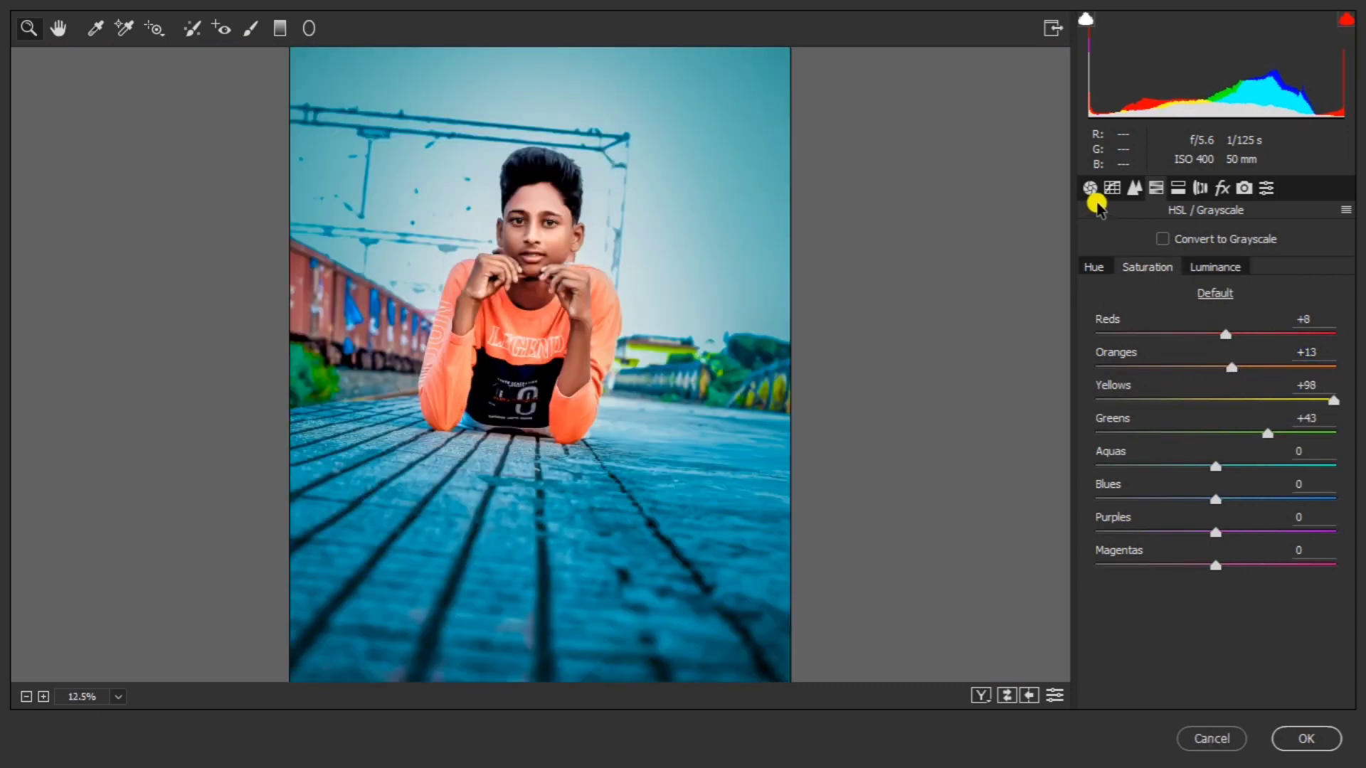
Cool the white balance temperature to about -4 and reduce the saturation of Reds to +6.
click(1090, 188)
drag(1219, 292, 1207, 288)
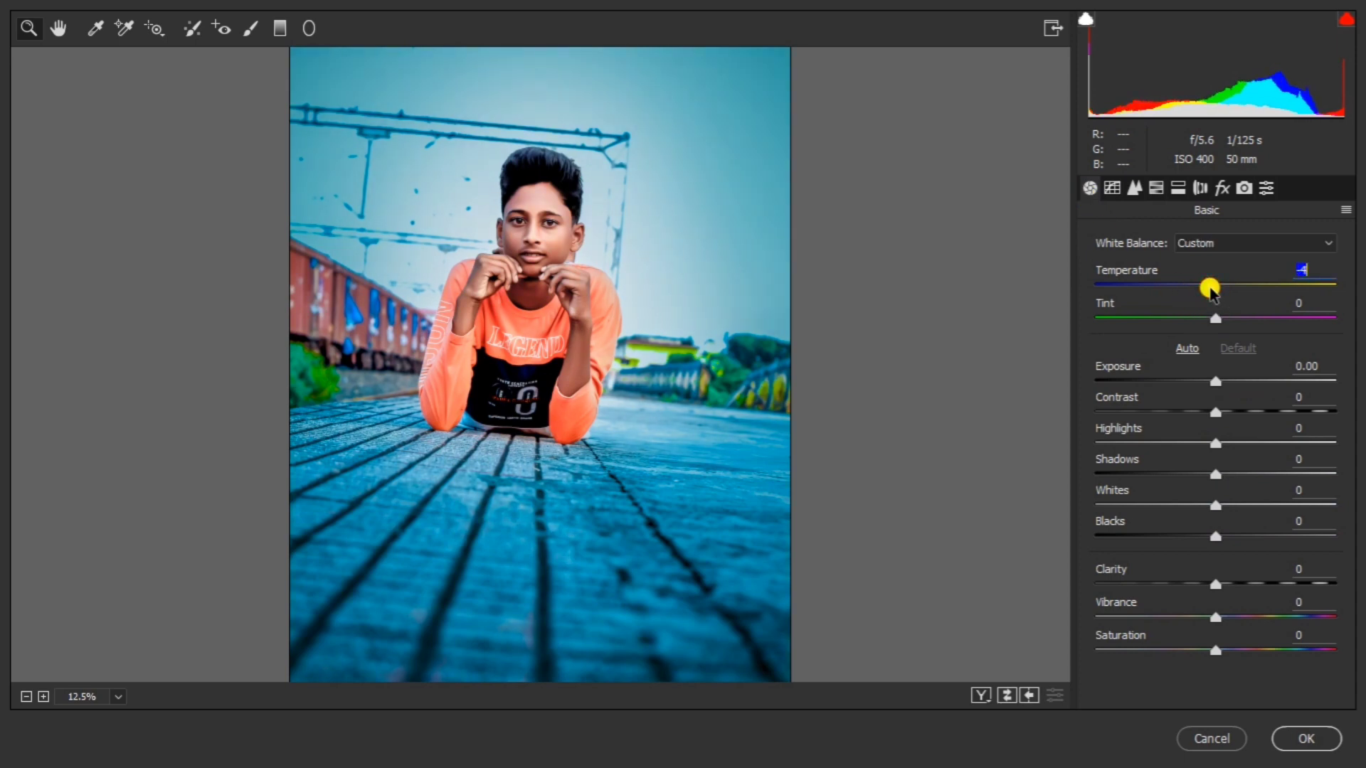
click(1168, 189)
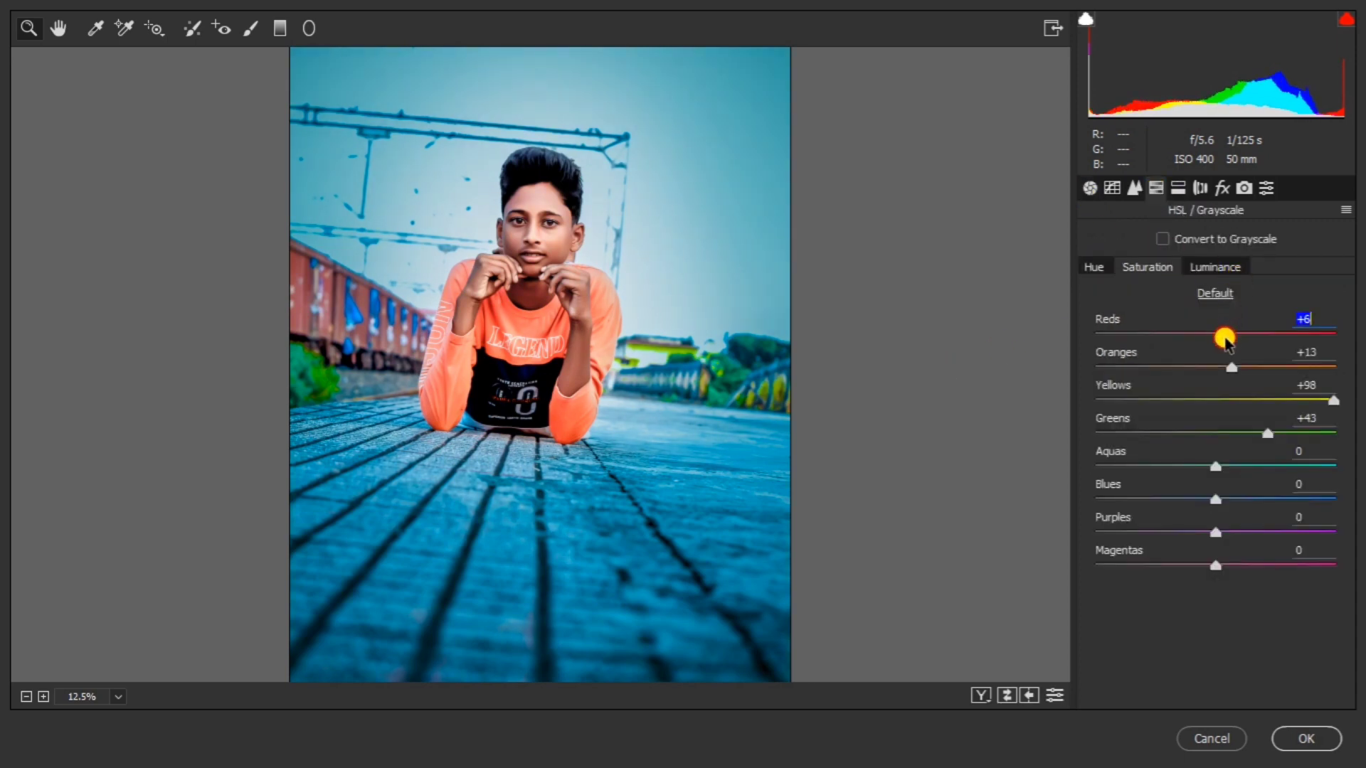
Tint the highlights in Split Toning with hue 227 and saturation 7.
click(1178, 187)
drag(1119, 268, 1250, 291)
alt+click(872, 284)
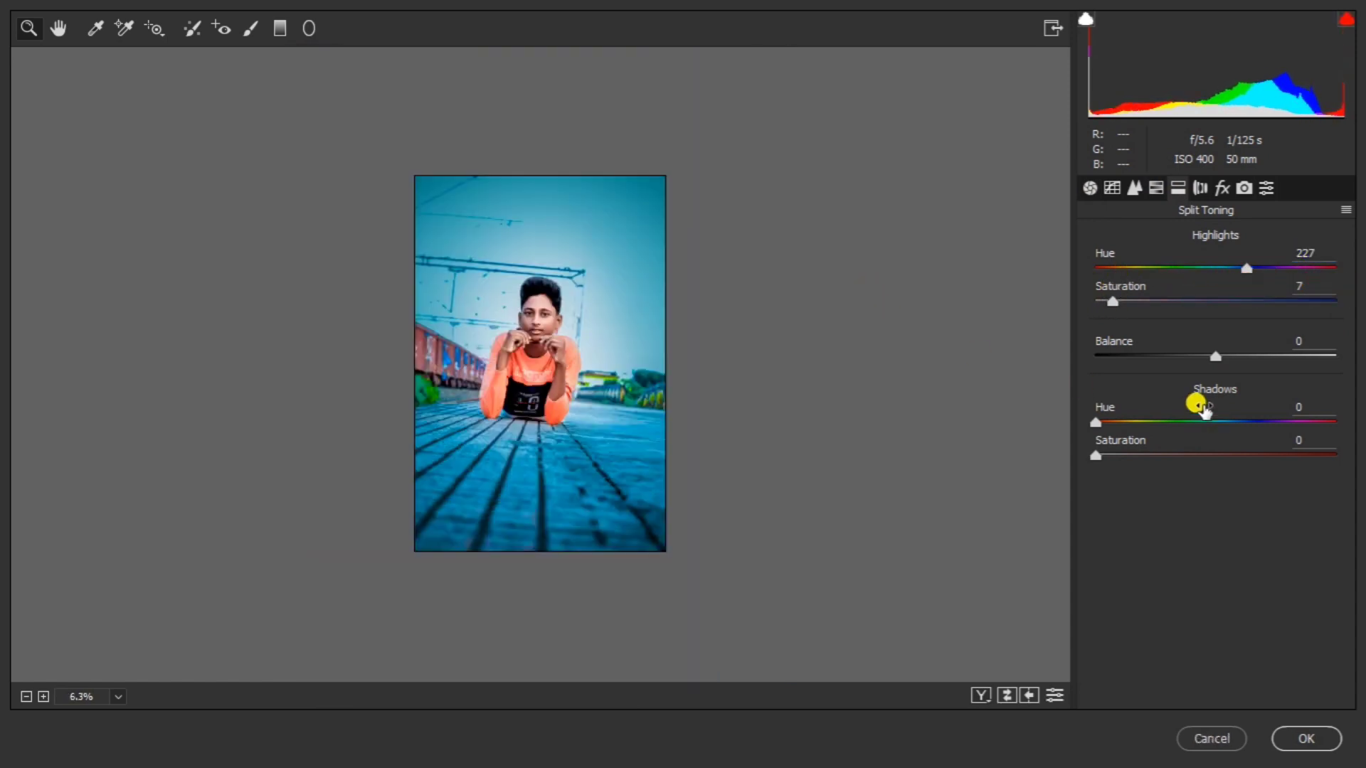
Try a Split Toning shadow tint with hue 206 and saturation 8.
click(1165, 422)
click(1115, 455)
drag(1165, 423, 1224, 450)
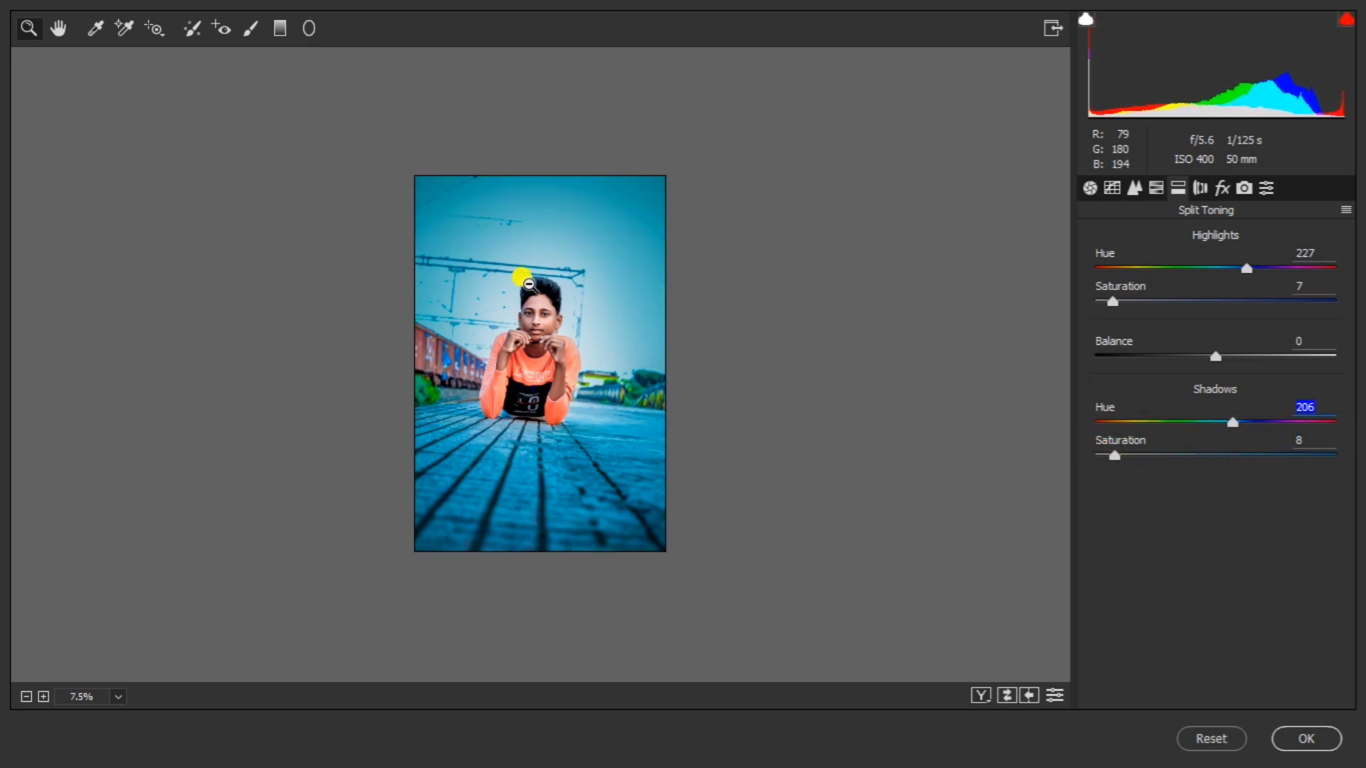
key(ctrl+0)
text(0)
Set the Split Toning balance to -60 and the highlights to hue 86 with saturation 7.
drag(1216, 357, 1142, 358)
drag(1246, 269, 1152, 287)
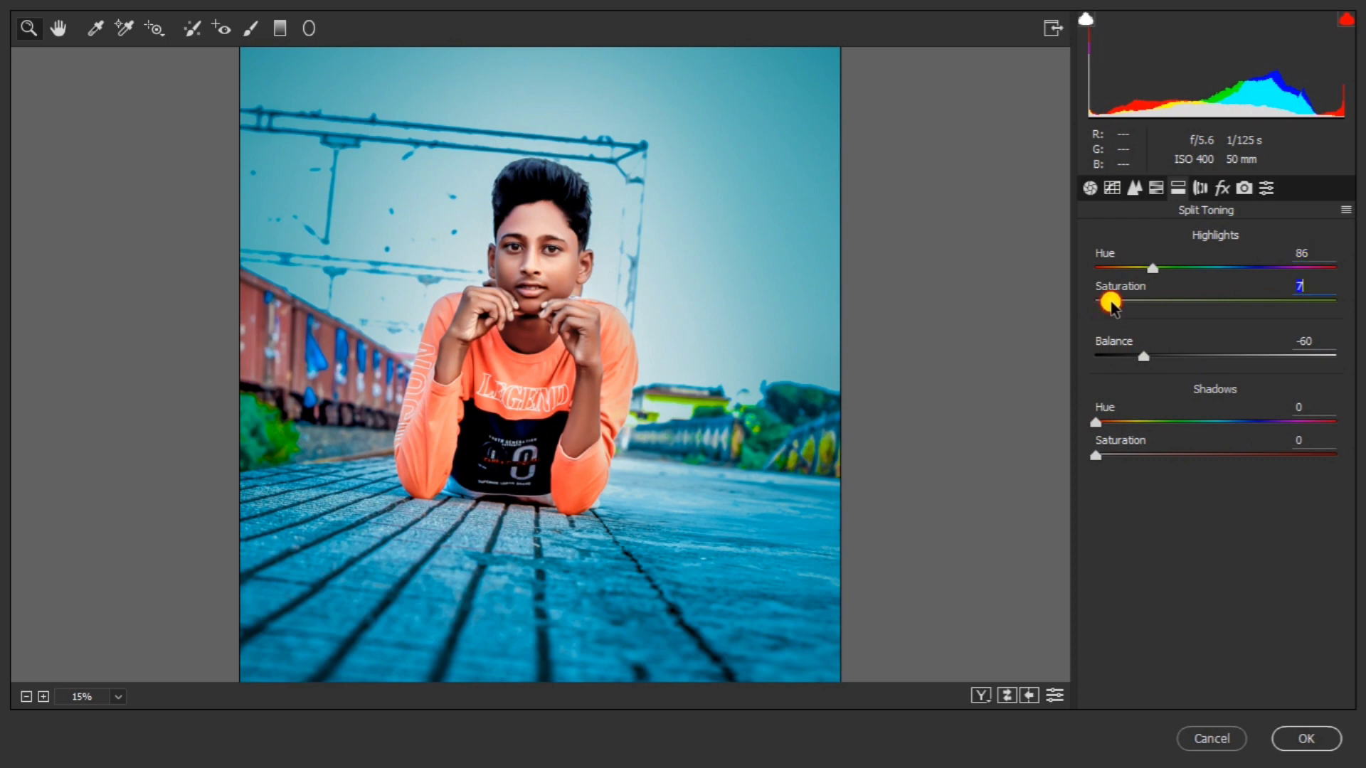
scroll(717, 296, down, 1)
scroll(717, 296, up, 1)
Set the saturation of Reds to +3 and Oranges to -3, and apply the Camera Raw adjustments.
click(1157, 186)
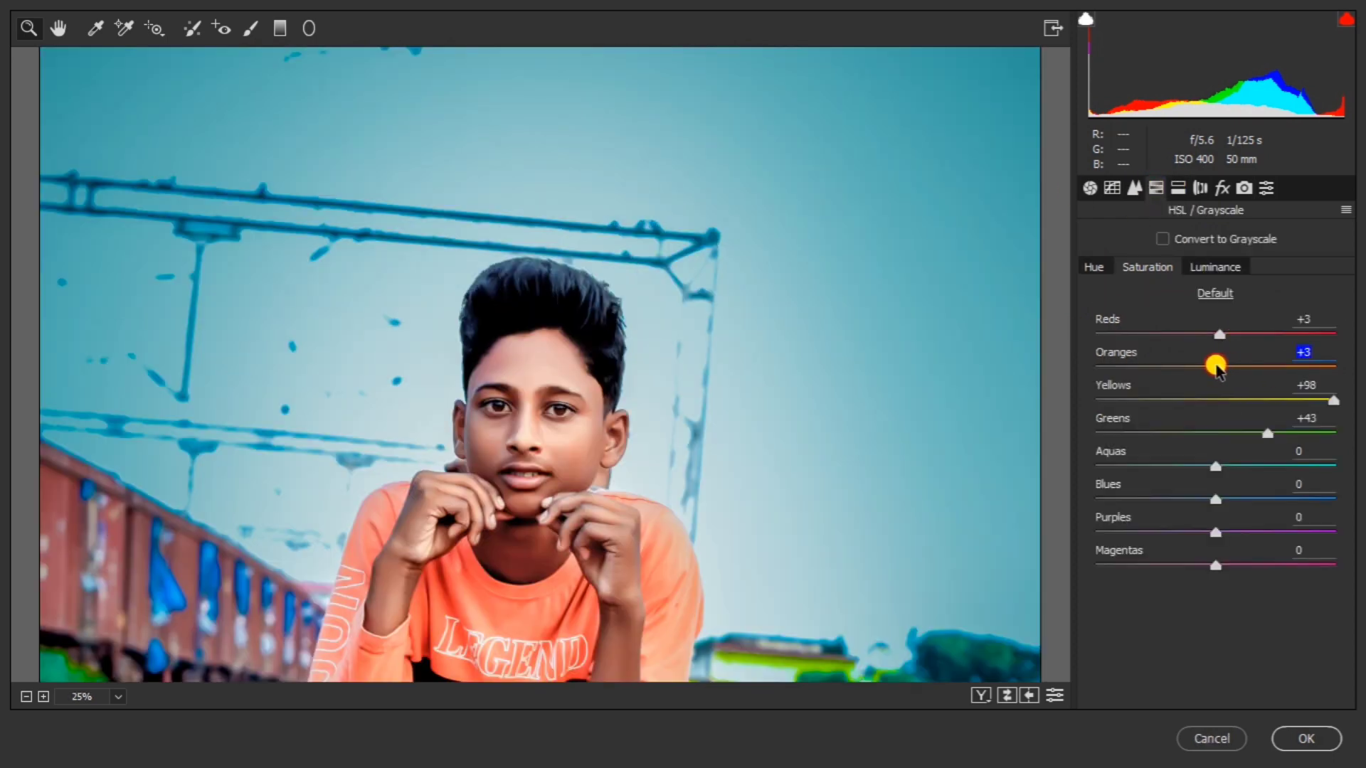
scroll(653, 261, down, 1)
scroll(713, 385, down, 1)
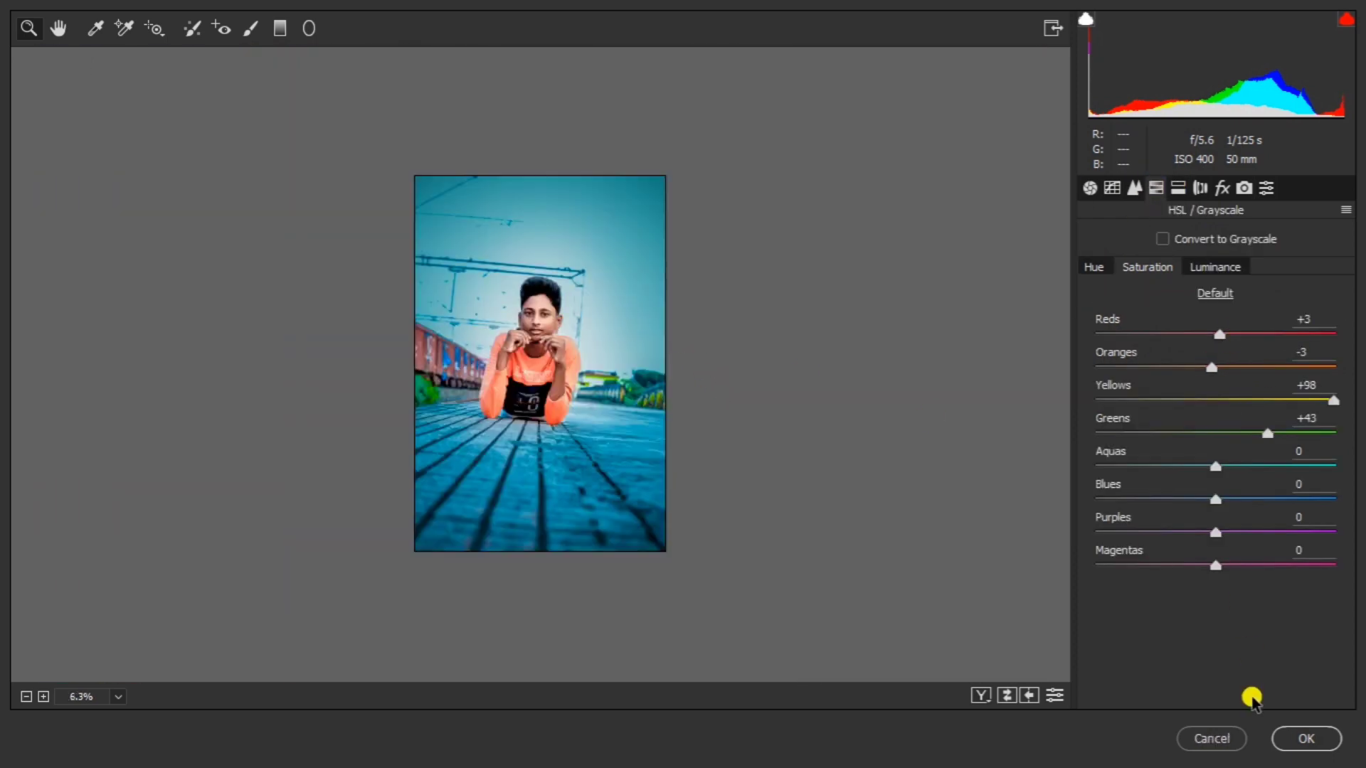
click(1302, 737)
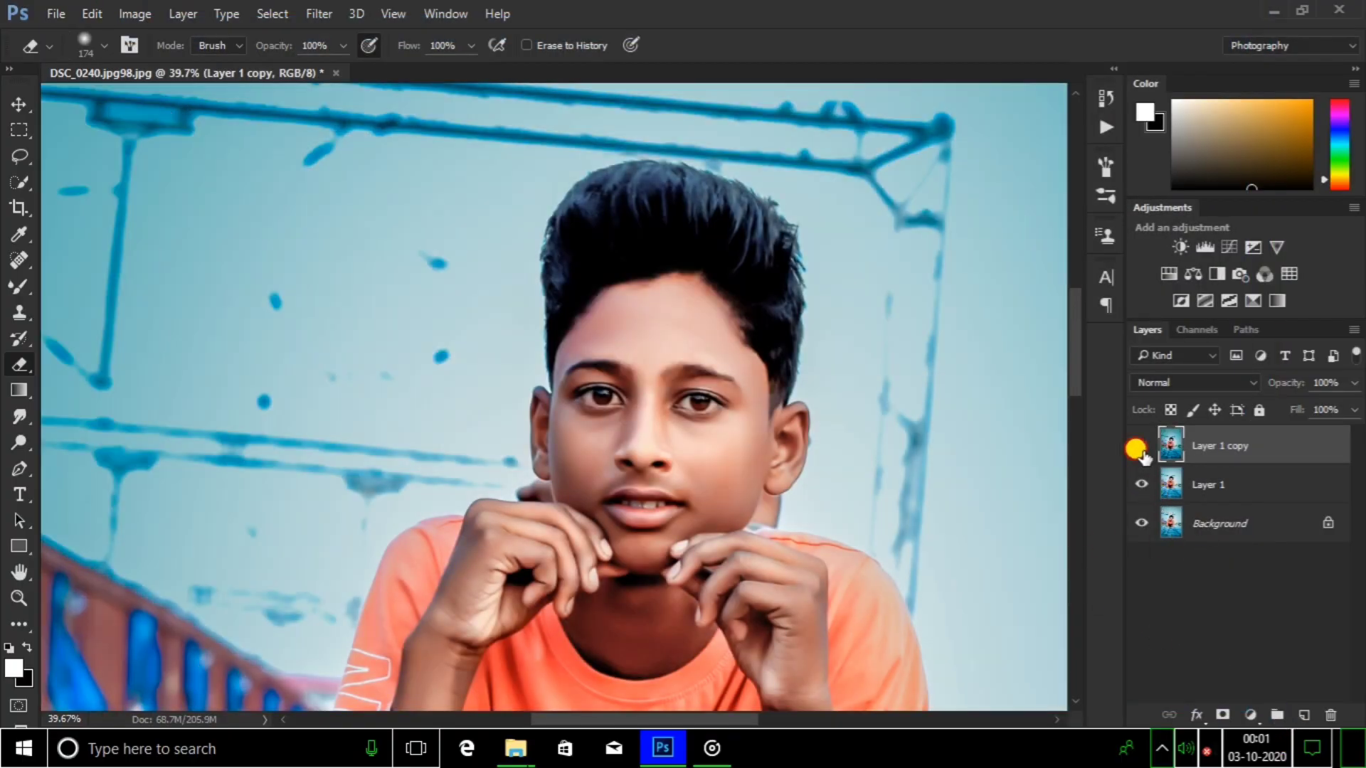
Compare the graded copy with the layers below, flatten all layers and save the document.
click(1141, 451)
click(1141, 451)
right_click(1258, 514)
click(1244, 440)
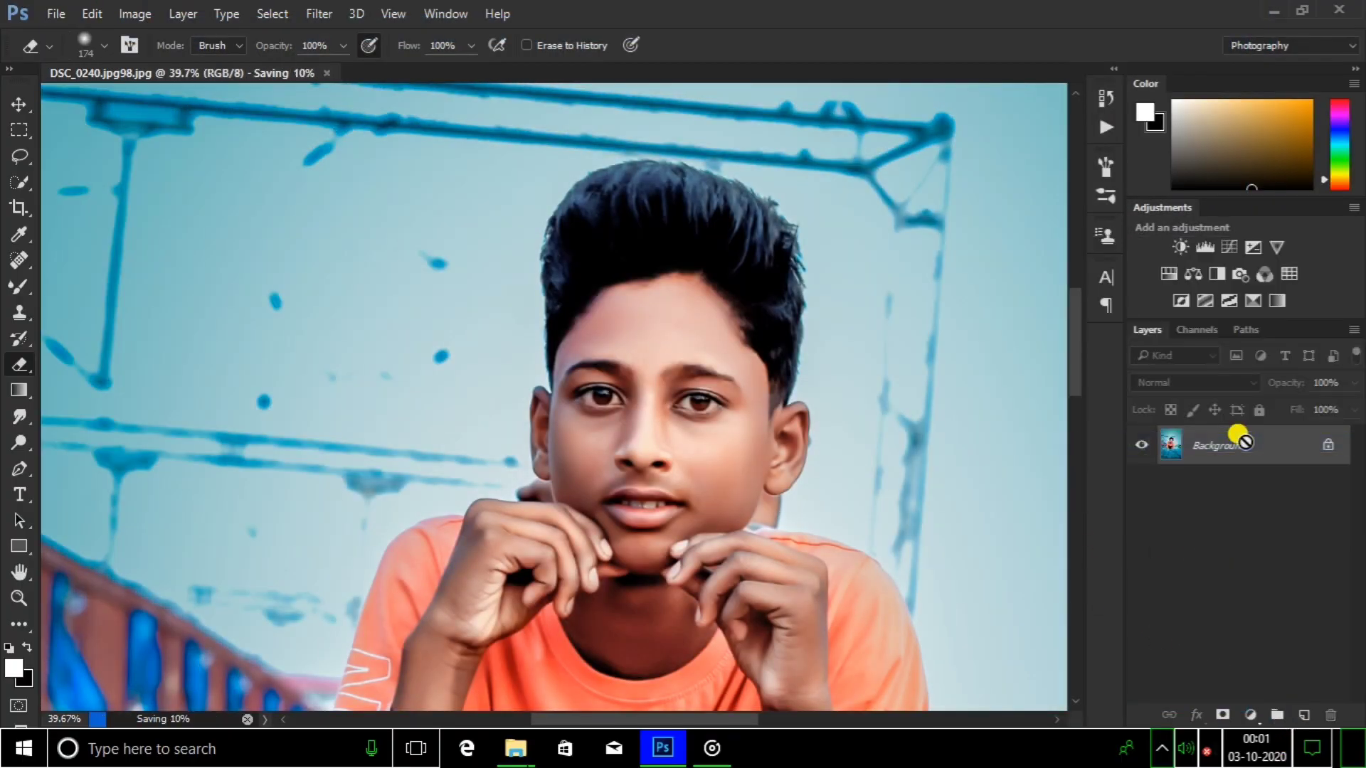
Duplicate the flattened Background onto a new layer.
key(ctrl+j)
scroll(757, 421, up, 2)
scroll(676, 499, up, 4)
scroll(573, 525, down, 5)
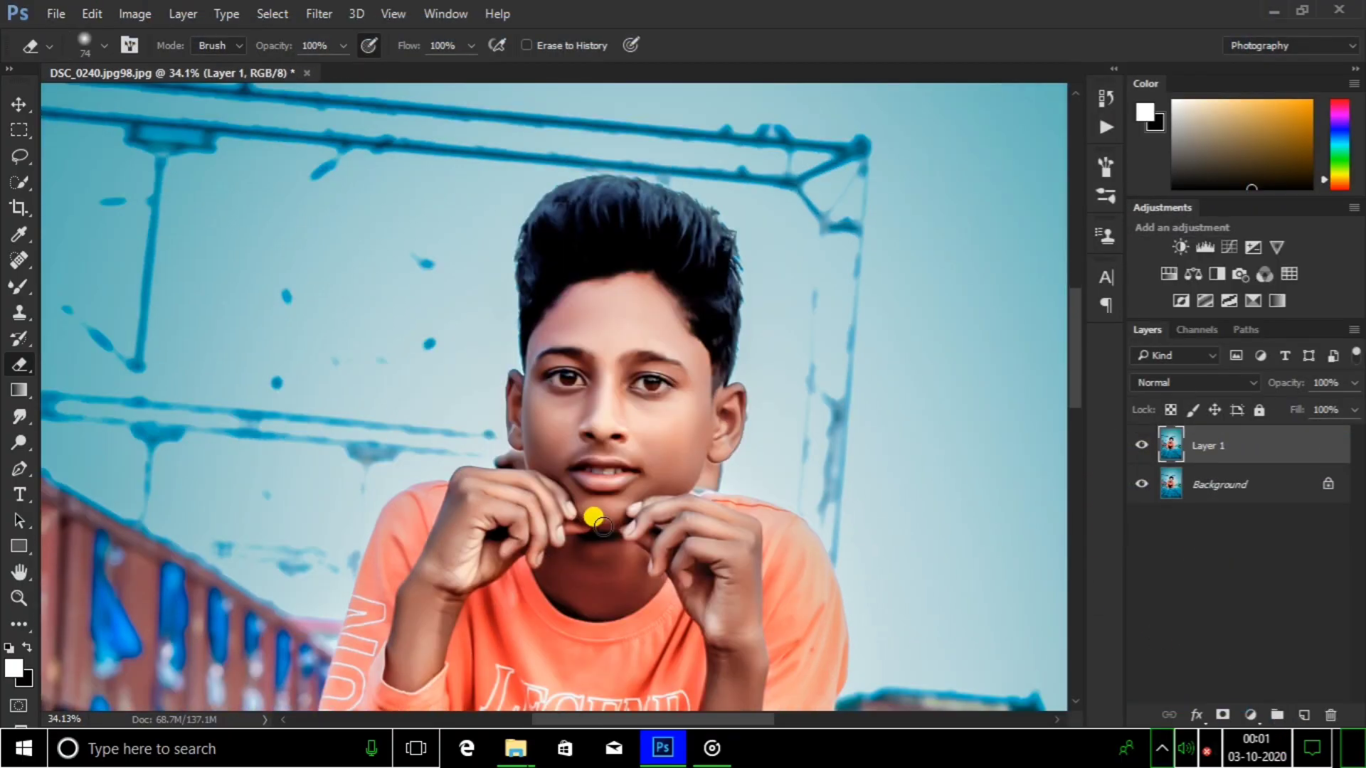
Select the neck area between the hands and the shirt collar on Layer 1 with the Quick Selection tool.
scroll(590, 508, up, 10)
key(bracketleft)
key(bracketleft)
key(bracketleft)
key(bracketleft)
key(bracketleft)
key(bracketleft)
scroll(570, 469, down, 4)
click(19, 183)
scroll(284, 321, down, 3)
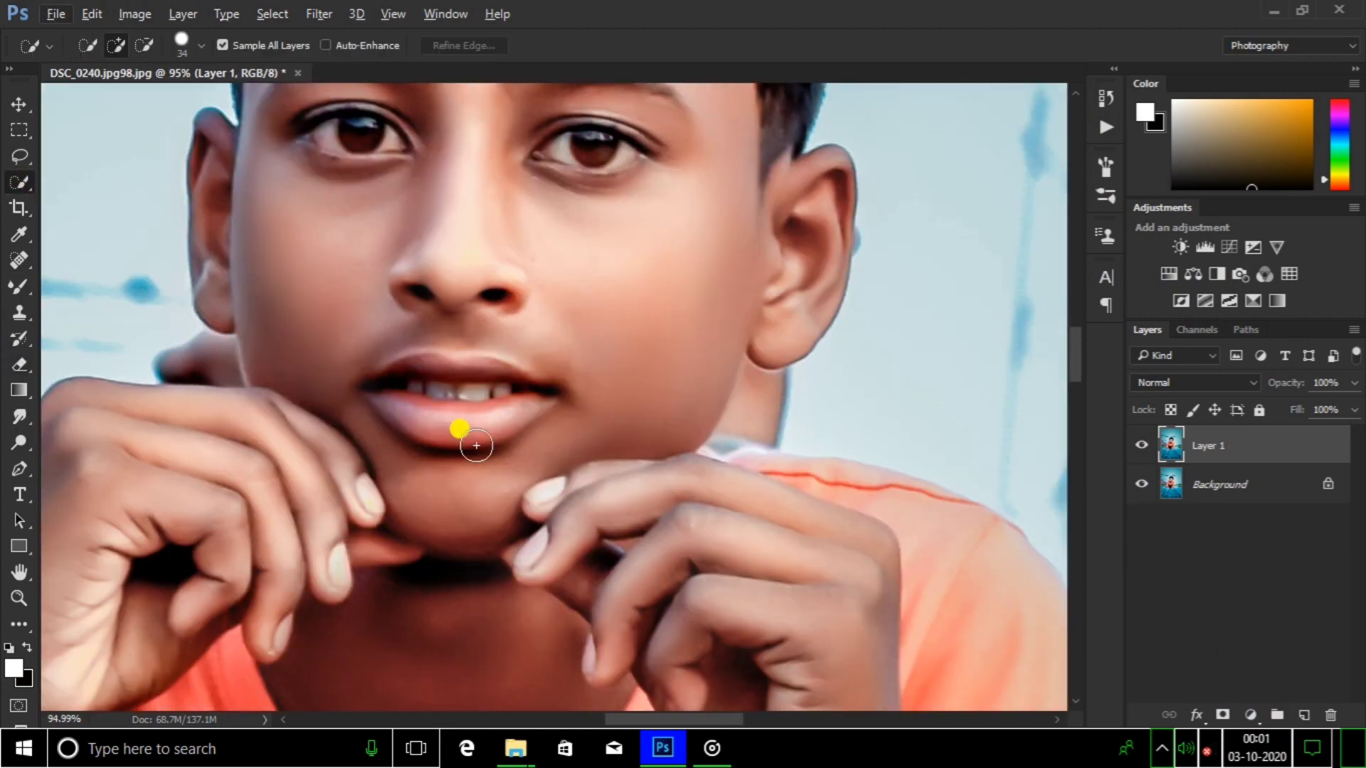
scroll(458, 430, down, 2)
mouse_move(418, 542)
mouse_down()
mouse_move(449, 571)
mouse_move(452, 544)
mouse_up()
scroll(452, 545, down, 2)
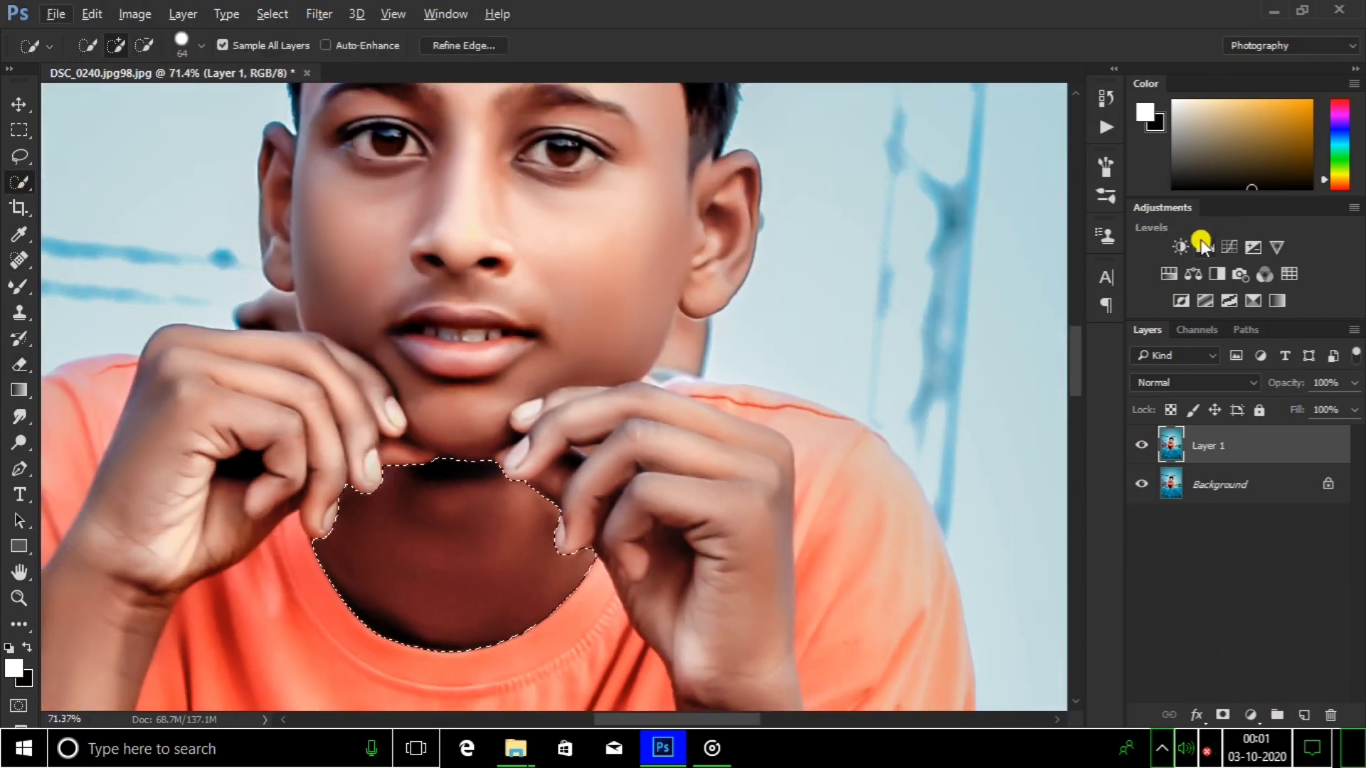
Add a Brightness/Contrast adjustment limited to the neck selection and set its brightness to 43.
click(1181, 247)
drag(1025, 223, 1035, 228)
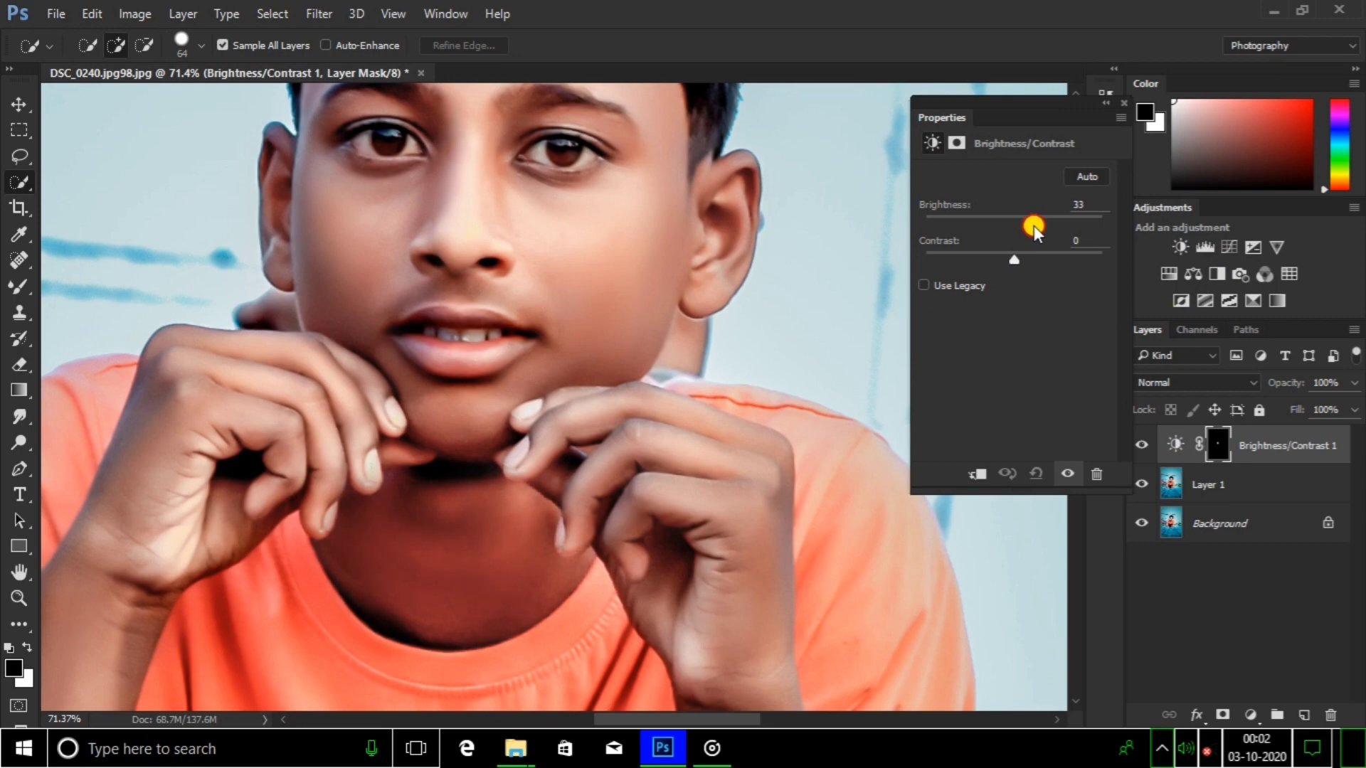
scroll(696, 388, down, 4)
scroll(695, 388, up, 1)
Brush the Brightness/Contrast mask around the face with a soft Eraser of about 190 px at 34% flow.
click(19, 364)
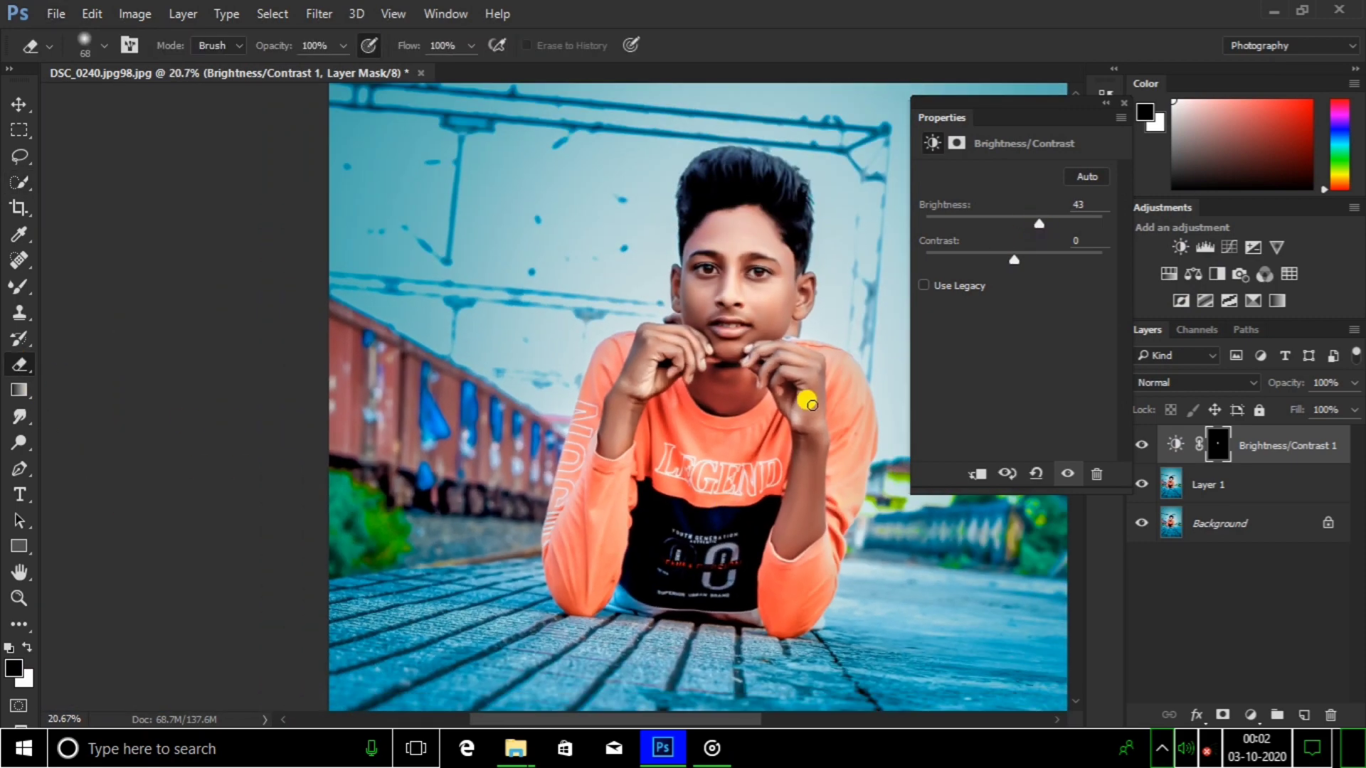
scroll(661, 314, up, 3)
alt+right_click(661, 315)
scroll(662, 321, up, 3)
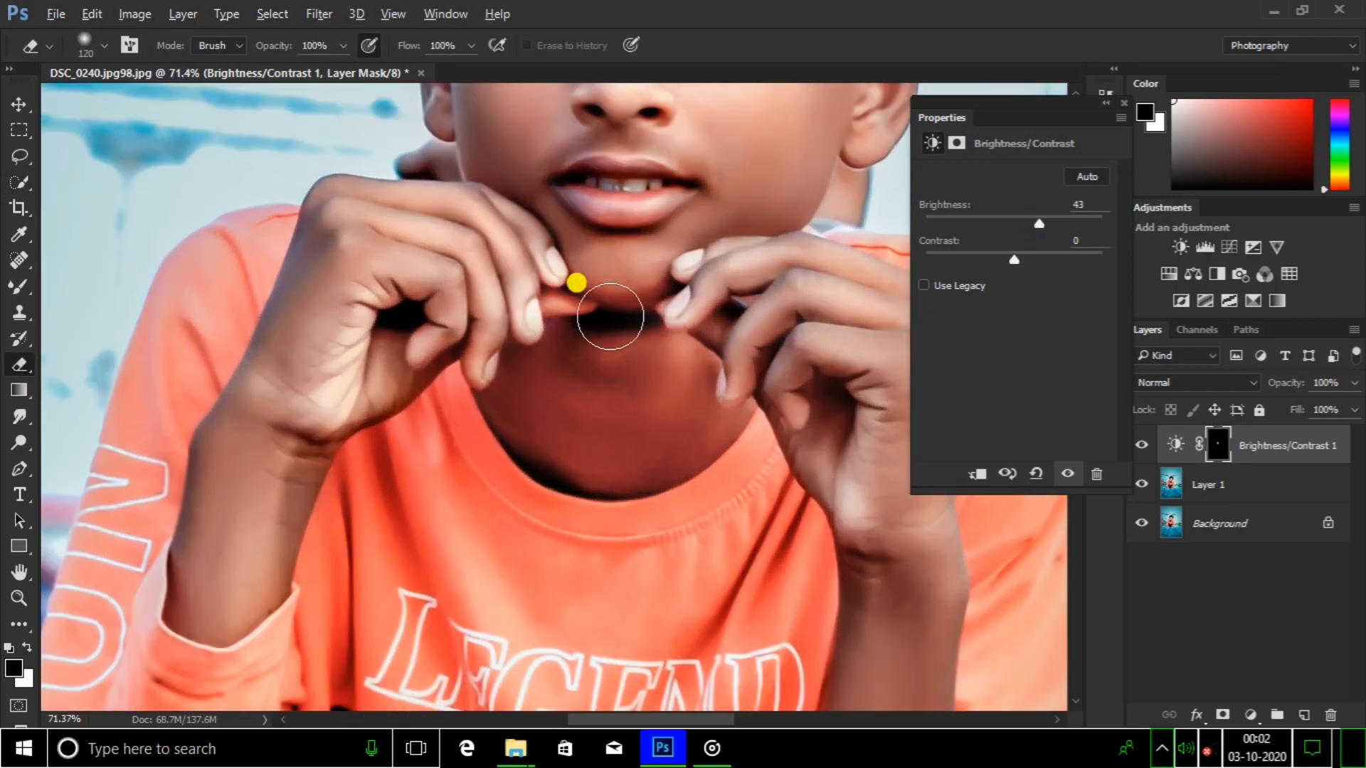
scroll(573, 280, down, 3)
scroll(659, 269, down, 3)
key(shift+3)
key(shift+4)
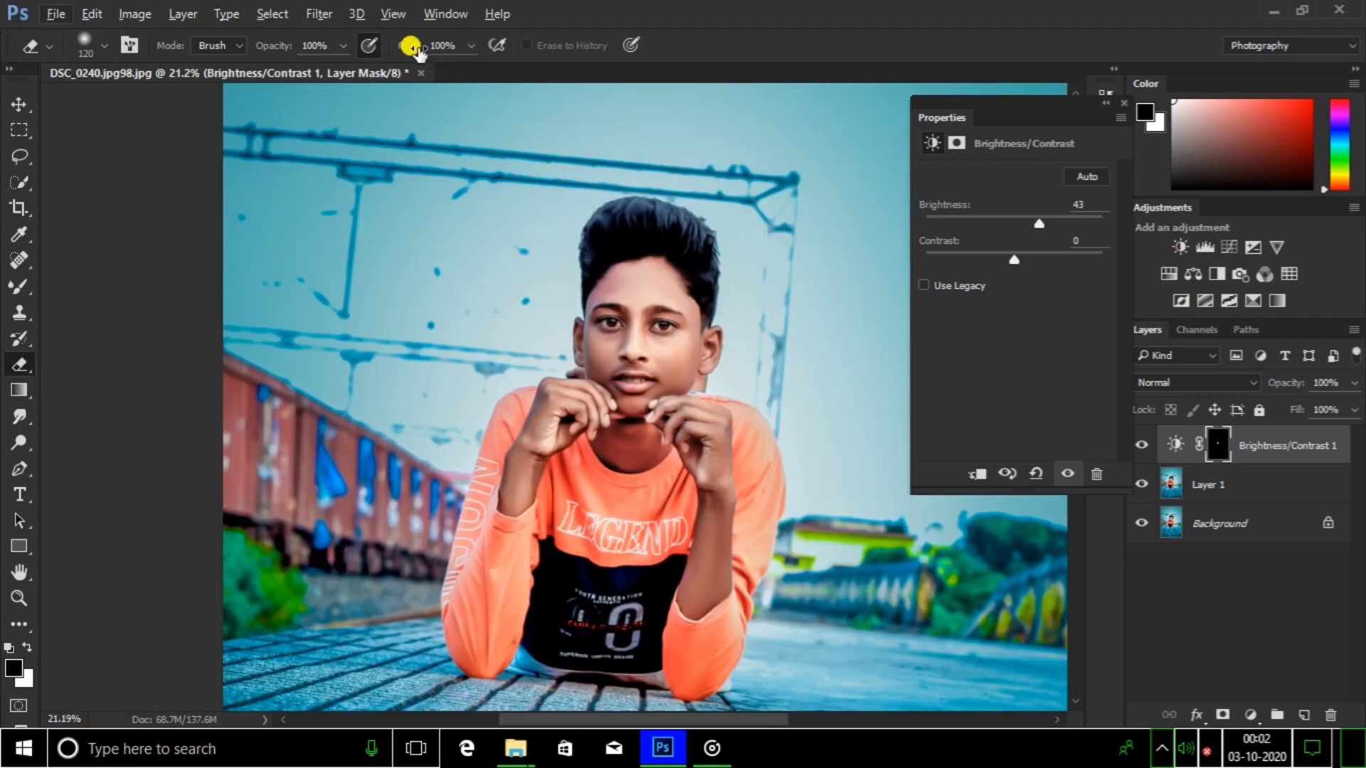
scroll(562, 345, up, 2)
alt+right_click(677, 386)
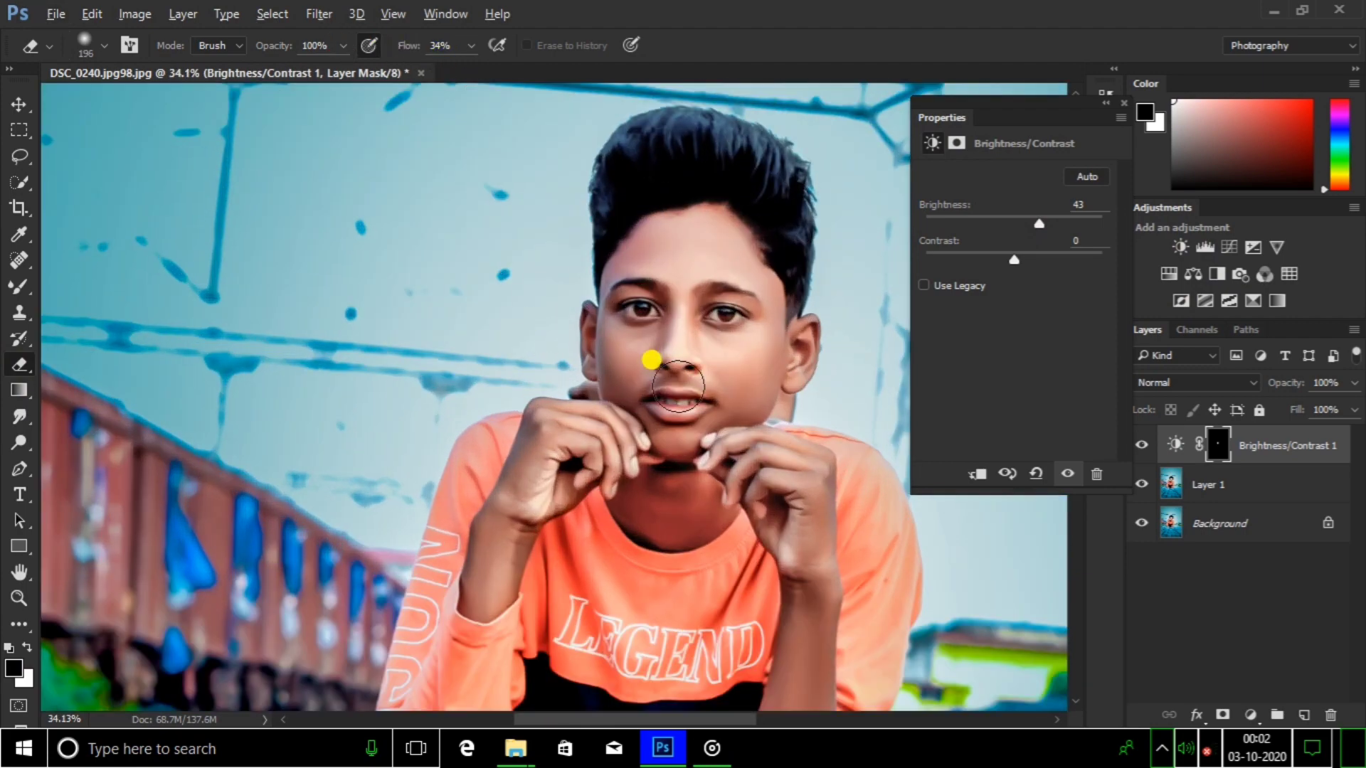
alt+right_click(615, 395)
scroll(597, 380, up, 1)
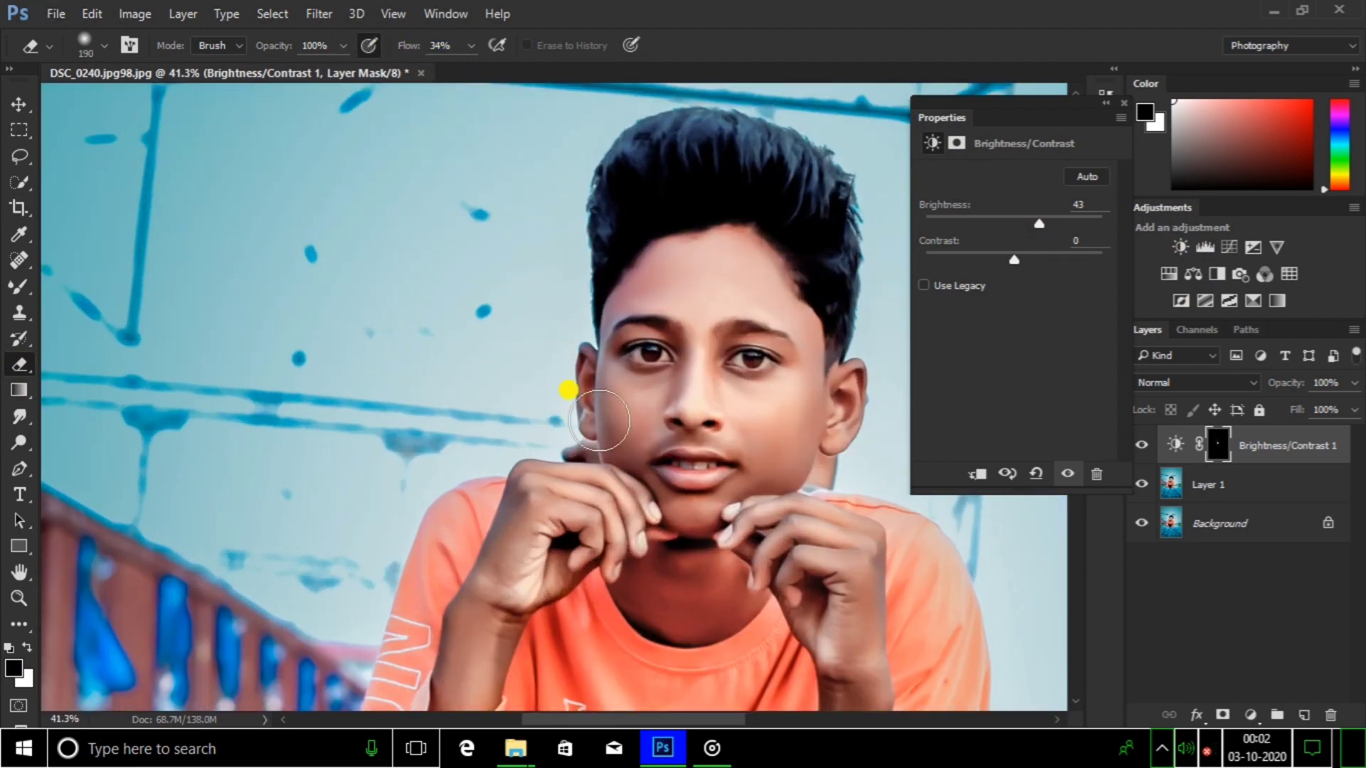
Enlarge the Eraser to 346 px and extend the brightening mask over the hands and forearms.
scroll(599, 420, down, 3)
alt+right_click(706, 493)
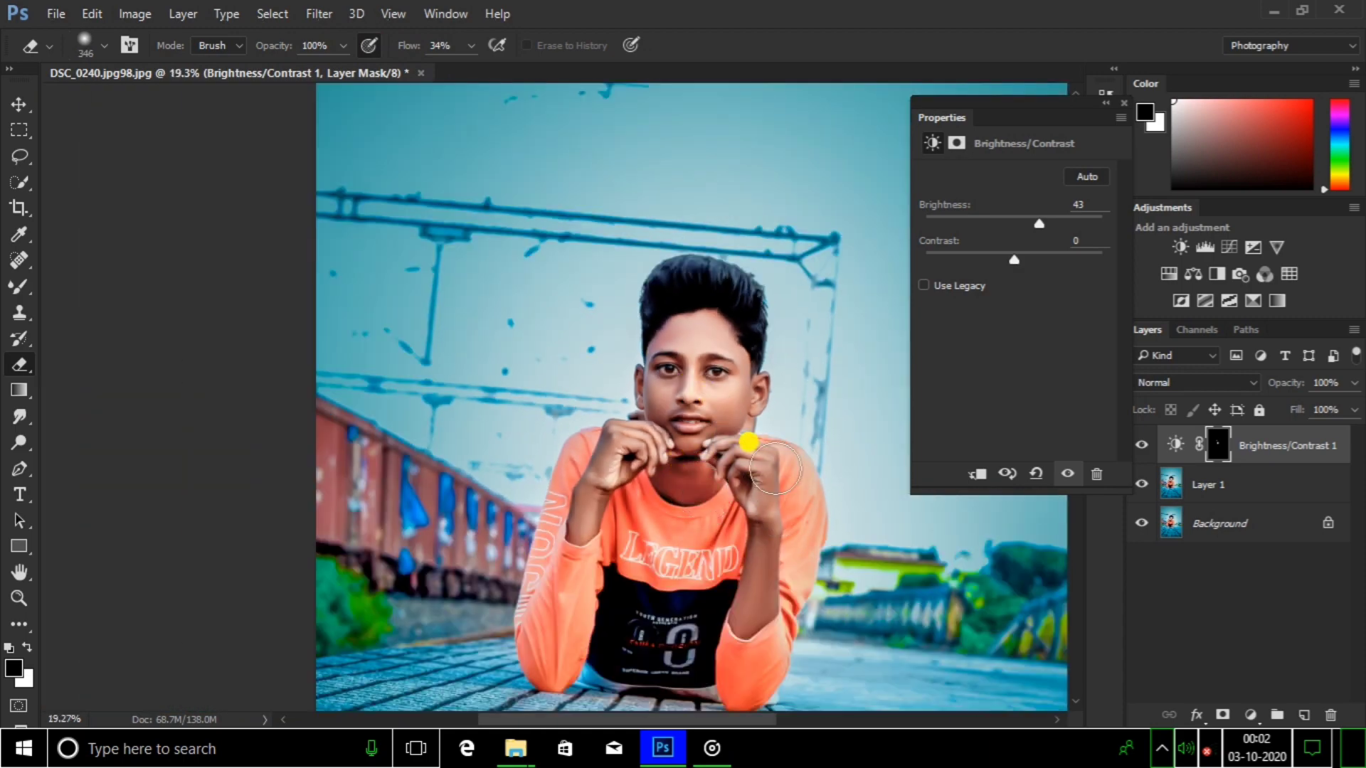
mouse_move(776, 468)
mouse_down()
mouse_move(761, 619)
mouse_move(797, 495)
mouse_move(773, 535)
mouse_up()
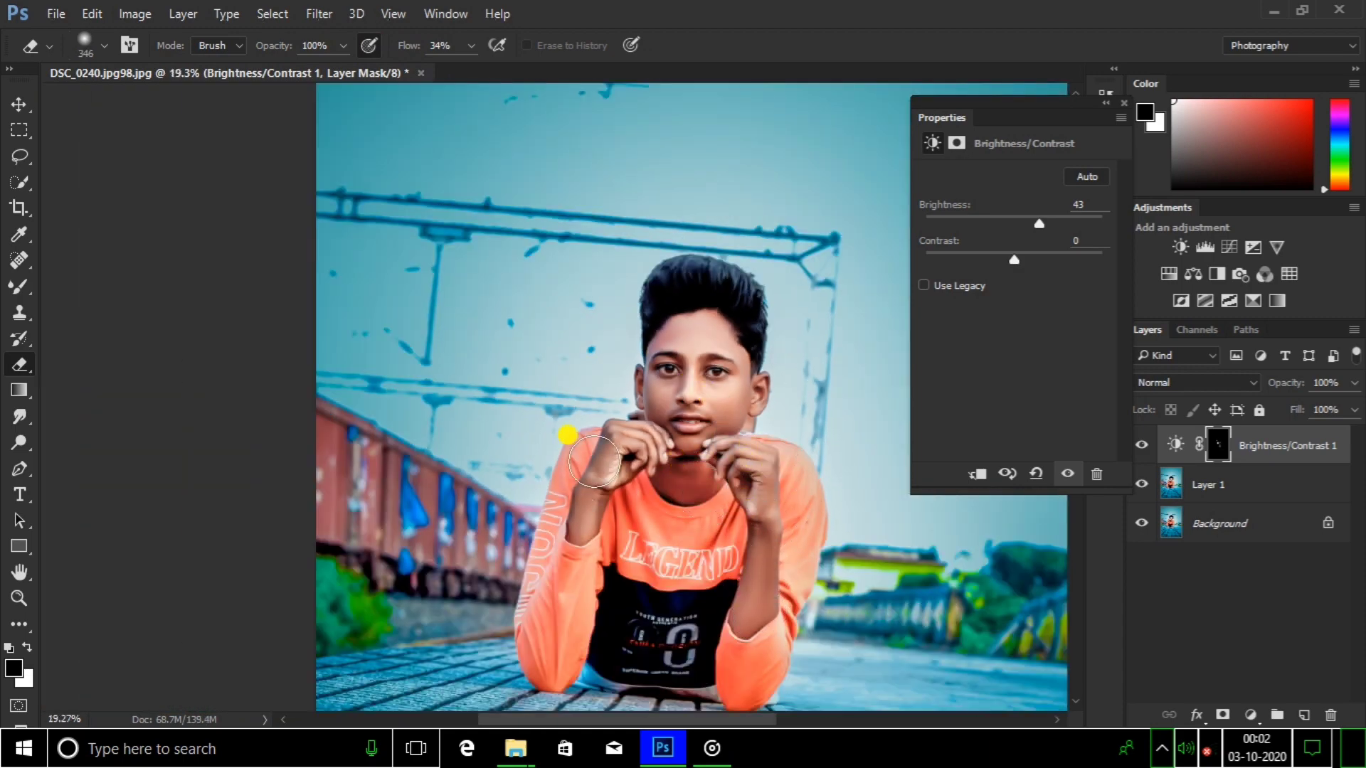
Flatten the brightness adjustment and all other layers into the Background and save the document.
scroll(744, 463, down, 2)
right_click(1206, 525)
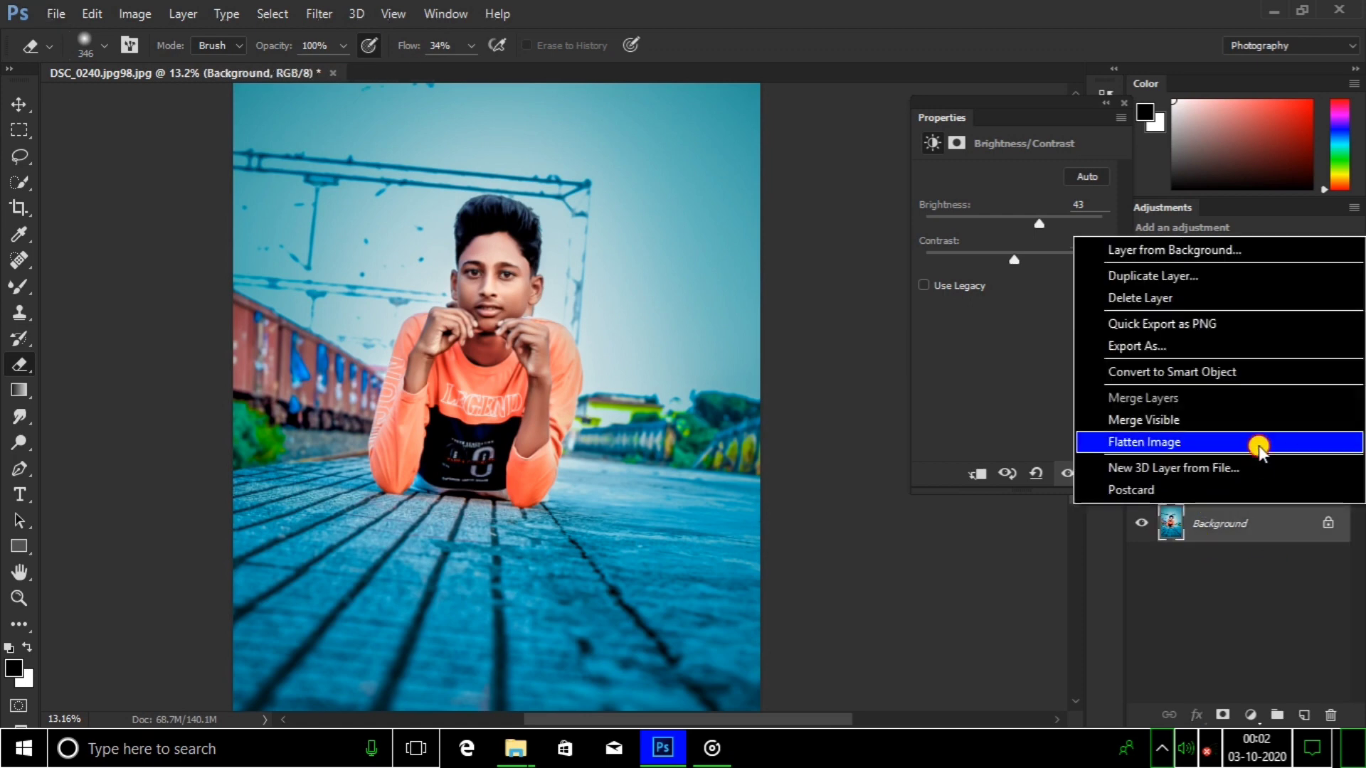
click(1258, 447)
scroll(479, 261, up, 3)
key(ctrl+s)
On a duplicate of the Background, restore the neck selection and add a Vibrance adjustment with vibrance -11 and saturation -8.
key(ctrl+j)
key(ctrl+shift+d)
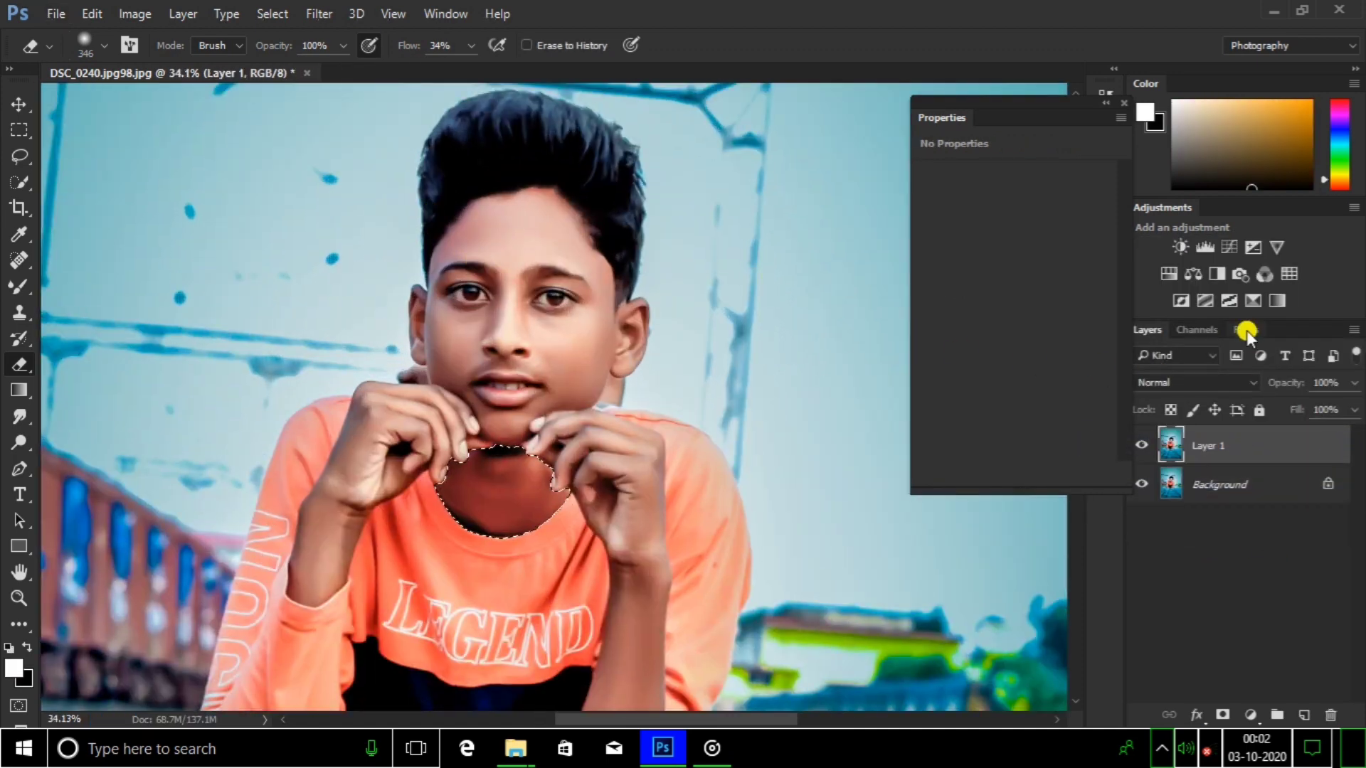
click(1276, 247)
drag(1014, 229, 1005, 183)
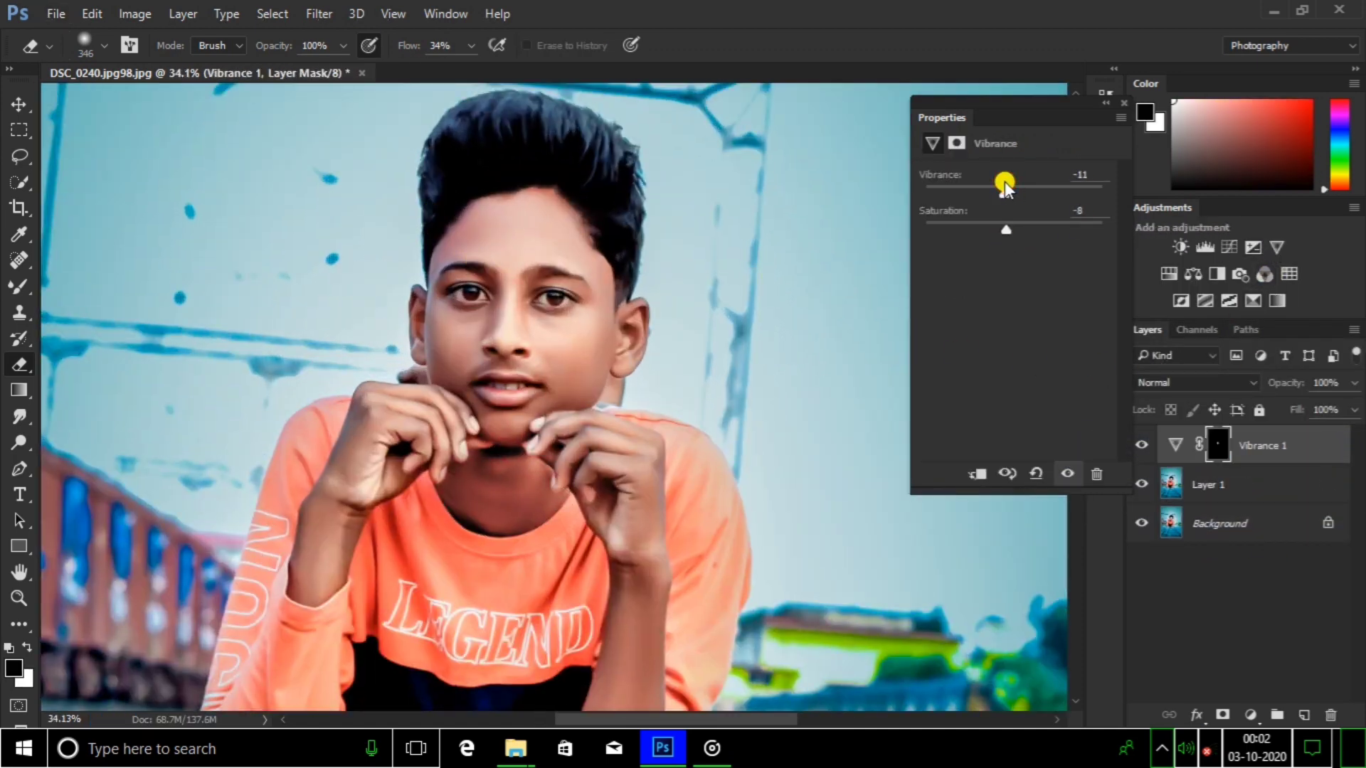
Reduce the Eraser to 182 px and brush the Vibrance mask over the face and hands.
key(bracketleft)
key(bracketleft)
key(bracketleft)
scroll(432, 415, up, 2)
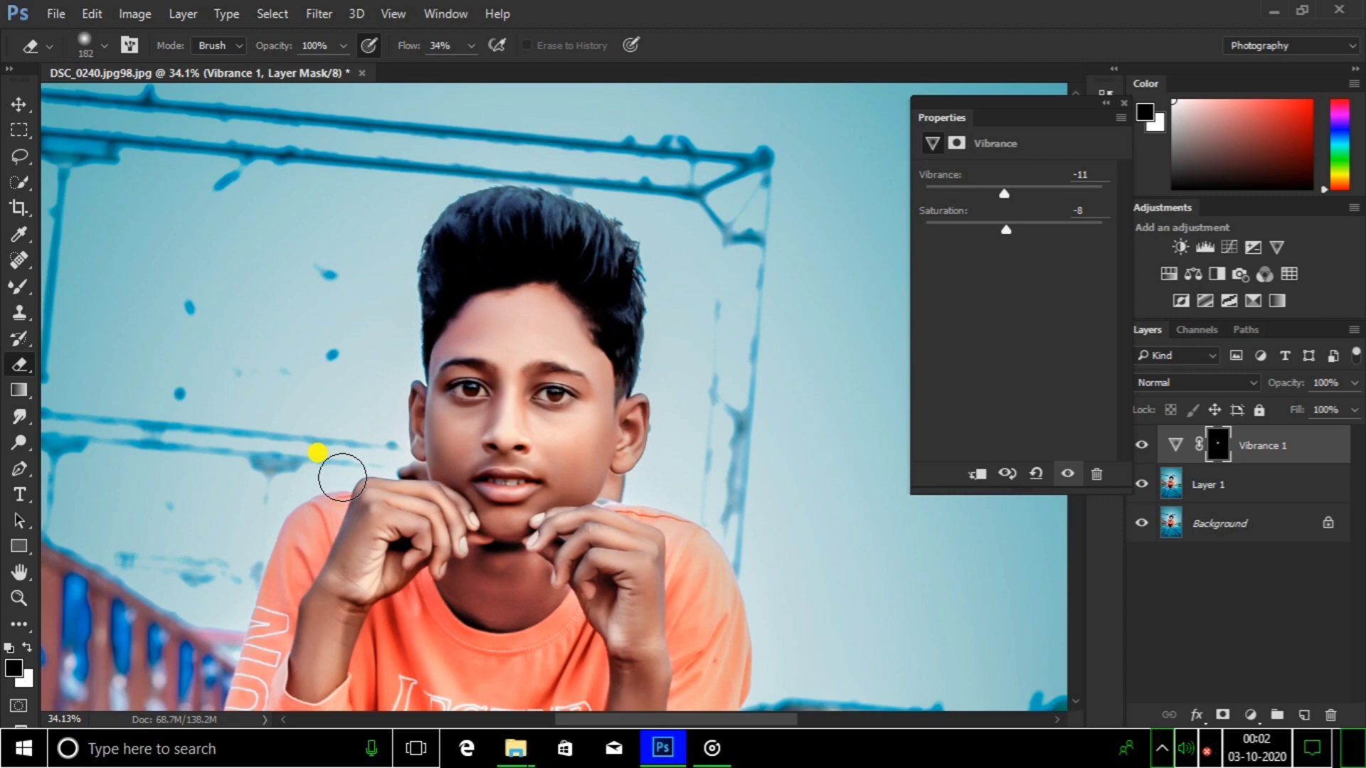
Flatten the Vibrance adjustment into the image and duplicate the Background onto a new layer.
key(ctrl+0)
right_click(1244, 522)
click(1245, 456)
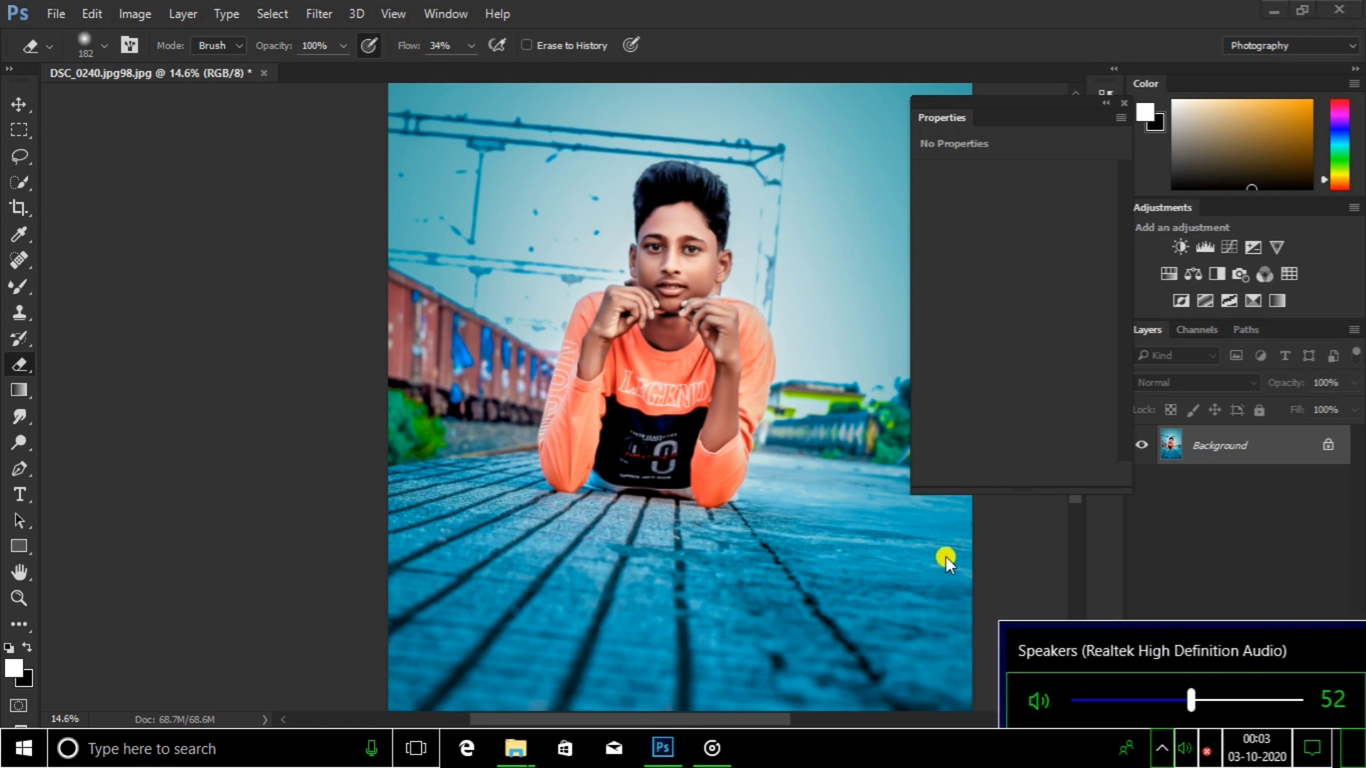
key(ctrl+minus)
key(ctrl+j)
Brighten the lower iris of the subject's right eye with a 9 px Dodge brush set to Midtones at 39% exposure.
scroll(631, 320, up, 5)
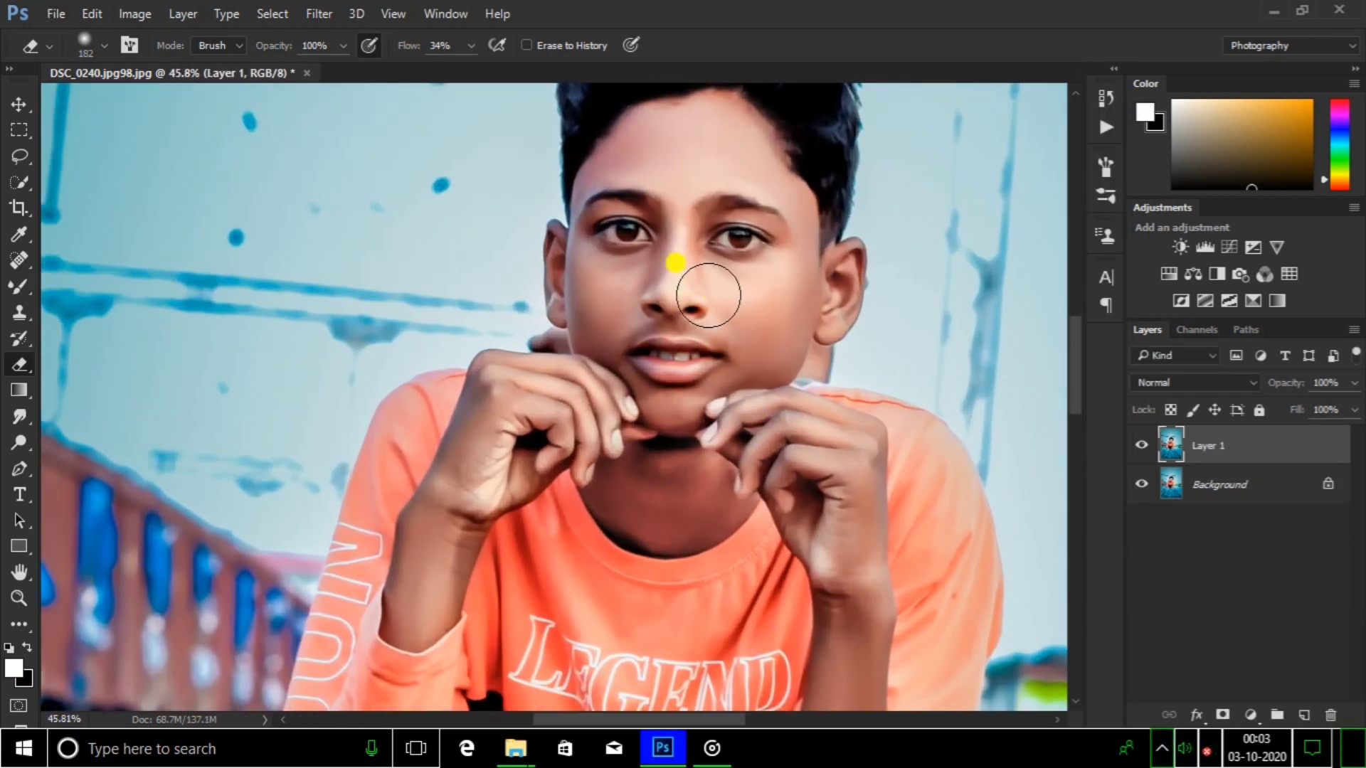
scroll(695, 263, up, 5)
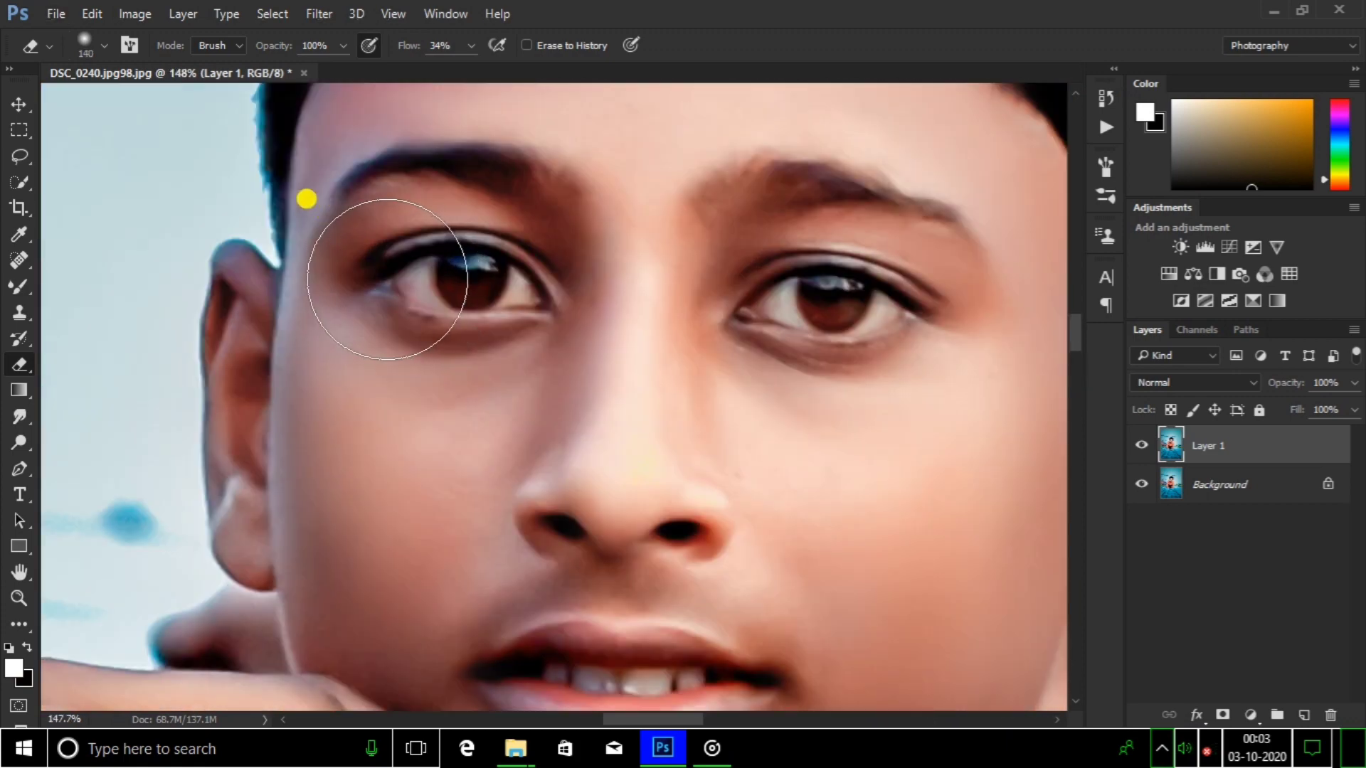
scroll(307, 199, up, 6)
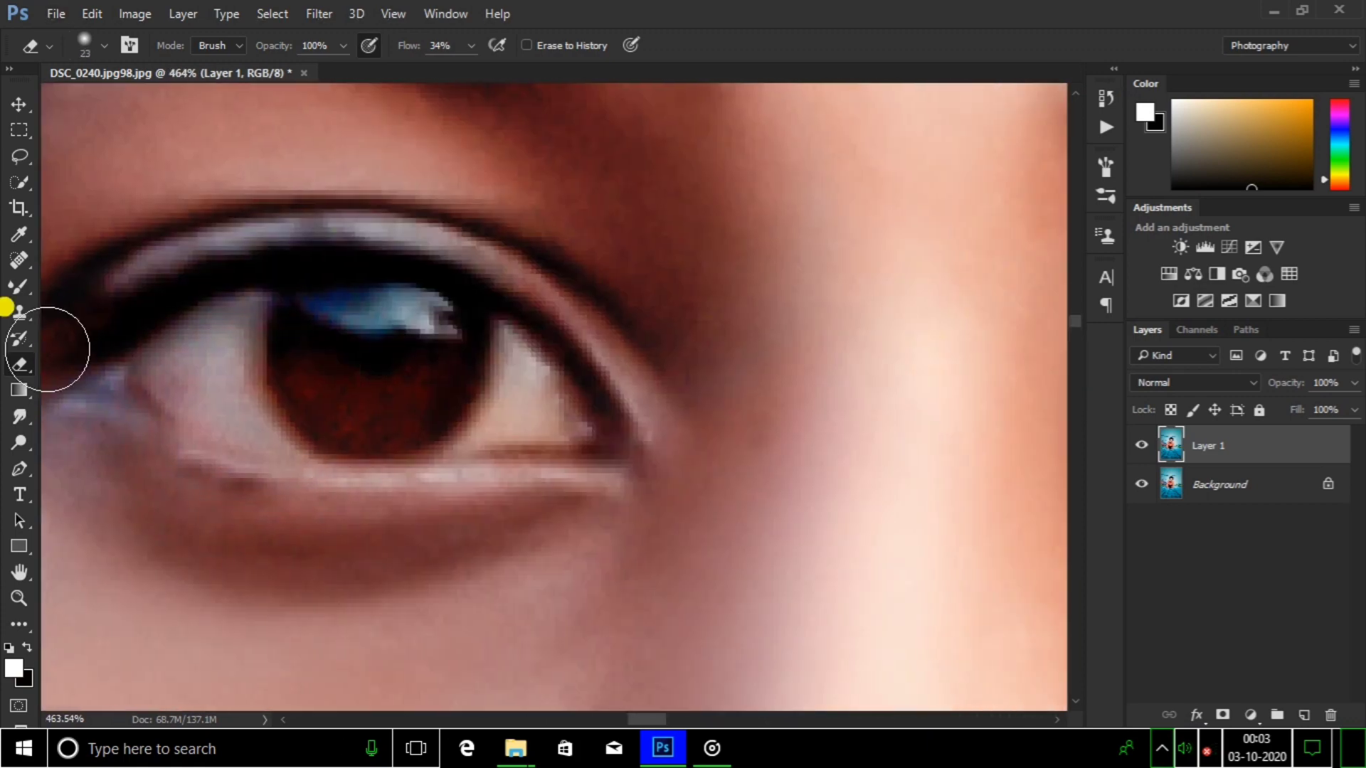
click(24, 289)
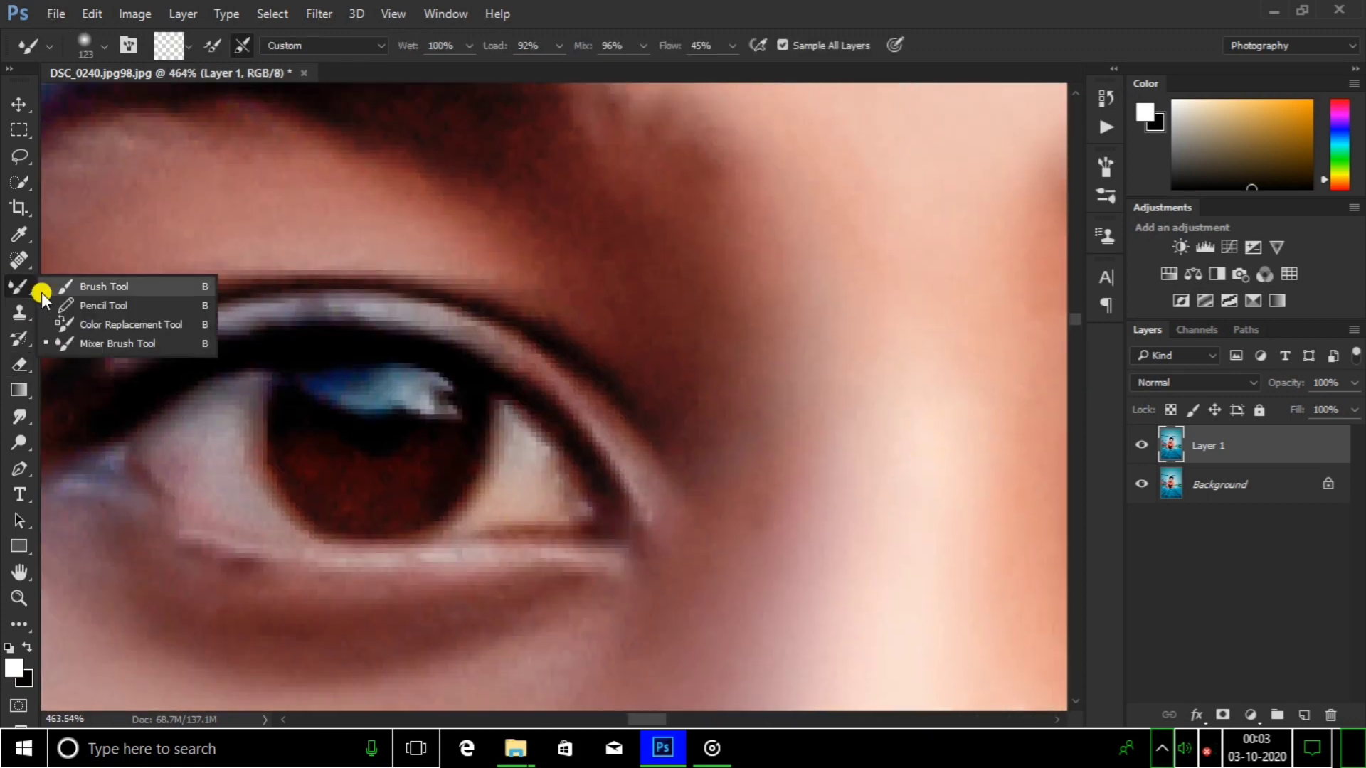
click(20, 442)
click(242, 51)
click(238, 74)
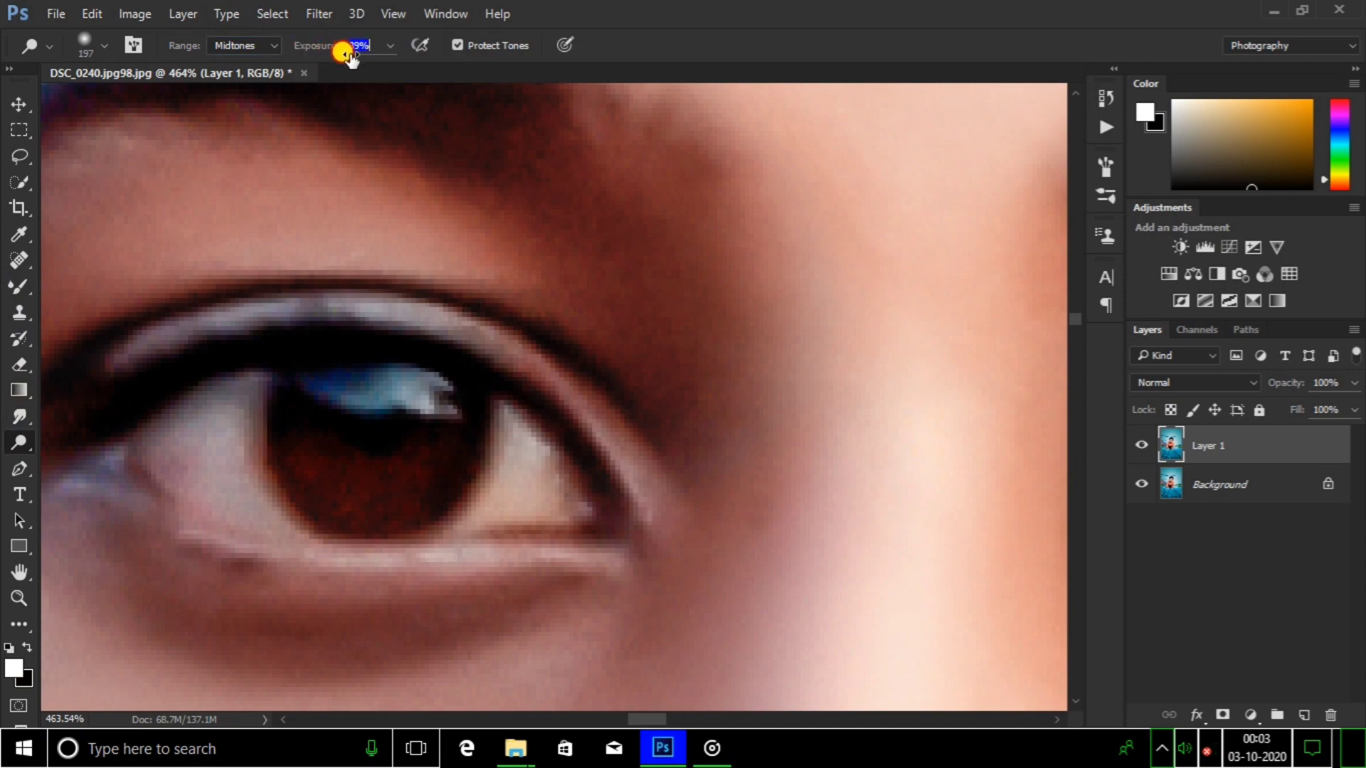
scroll(351, 388, up, 1)
scroll(366, 458, down, 1)
alt+right_click(366, 469)
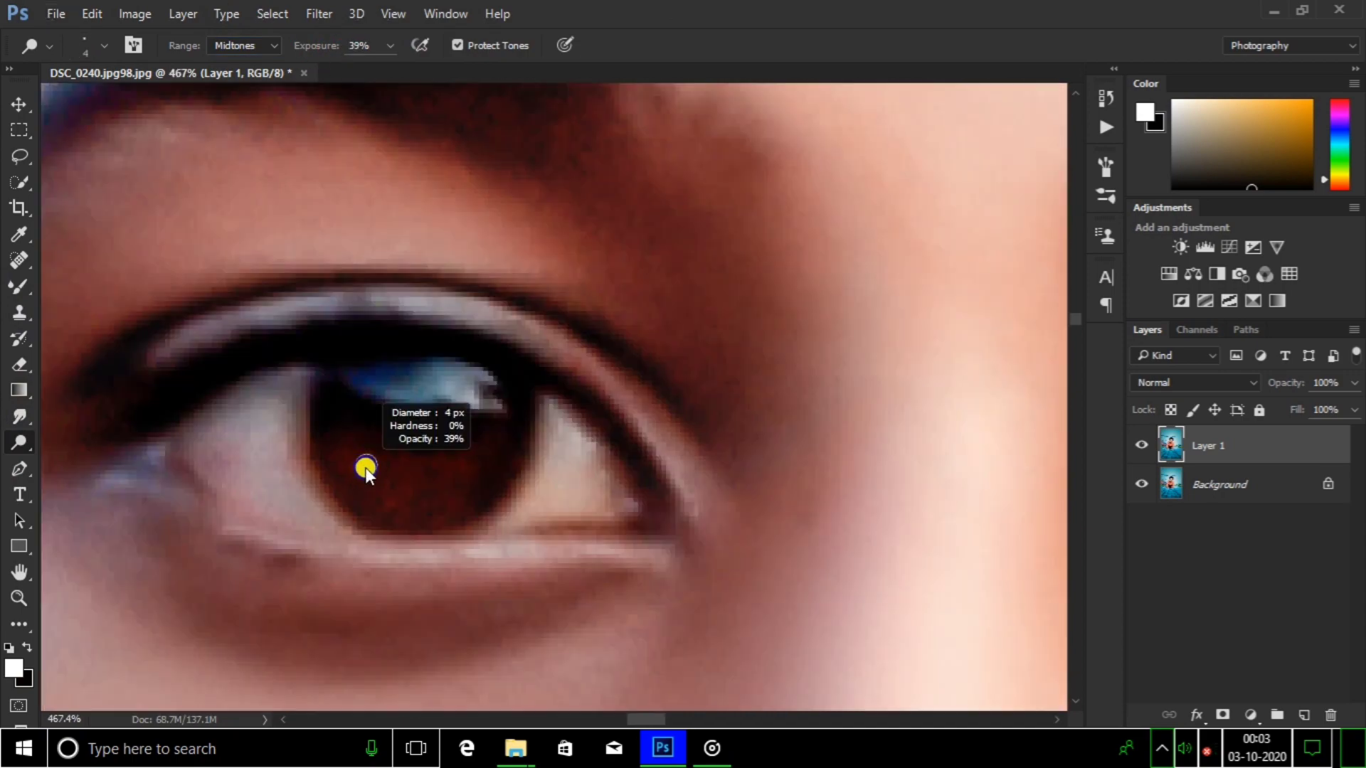
drag(365, 469, 367, 466)
click(316, 395)
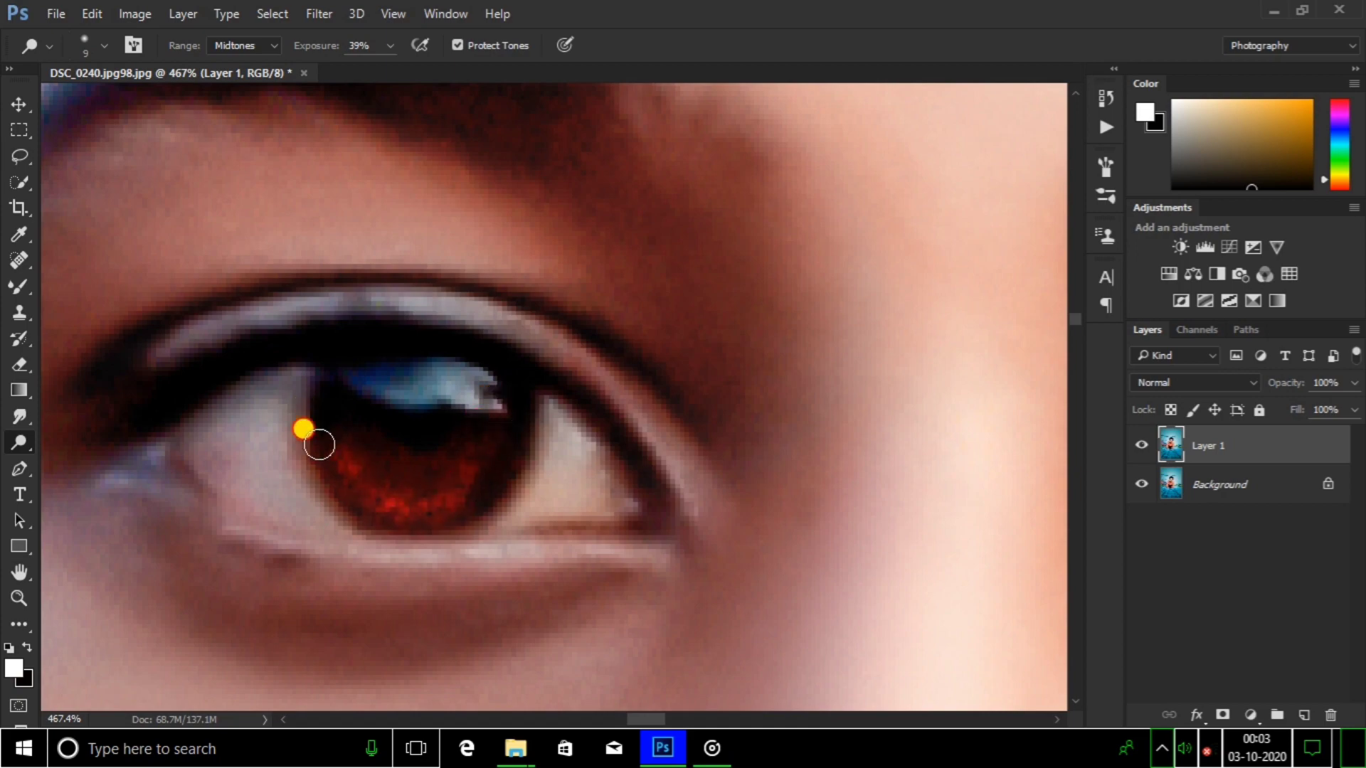
mouse_move(319, 444)
mouse_down()
mouse_move(509, 408)
mouse_move(334, 438)
mouse_move(465, 482)
mouse_move(457, 491)
mouse_move(323, 403)
mouse_up()
Dodge the lower iris of the subject's left eye with the same 9 px Midtones brush.
scroll(586, 420, down, 5)
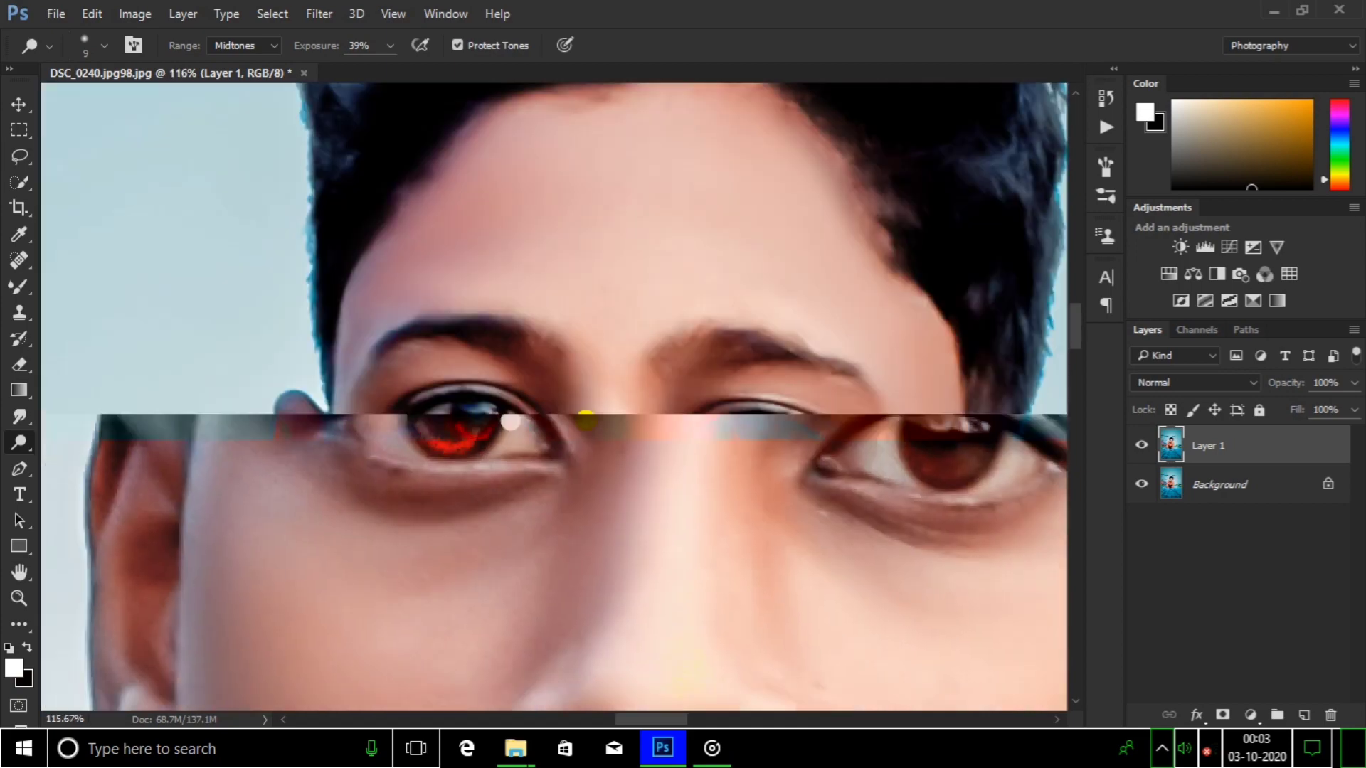
scroll(683, 451, up, 3)
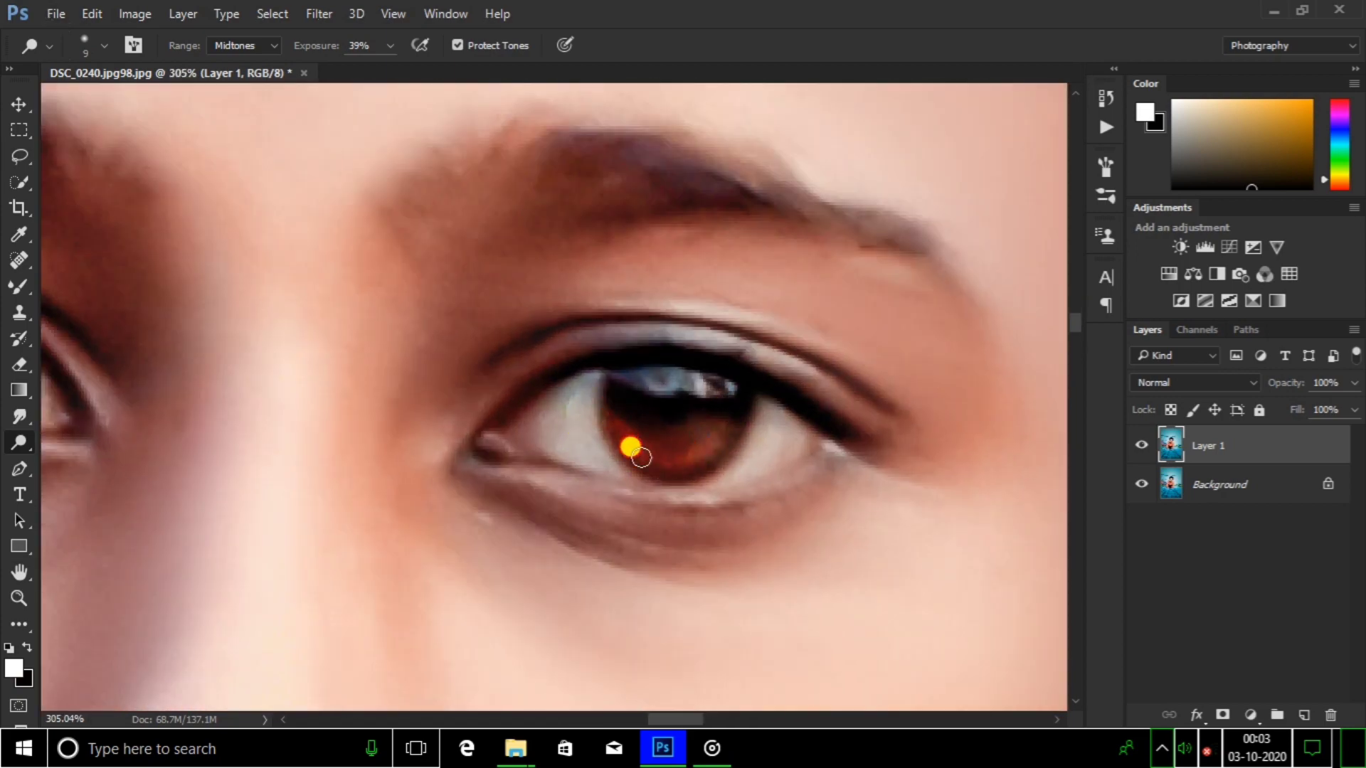
mouse_move(640, 457)
mouse_down()
mouse_move(729, 439)
mouse_move(633, 445)
mouse_move(725, 416)
mouse_move(652, 460)
mouse_move(610, 407)
mouse_up()
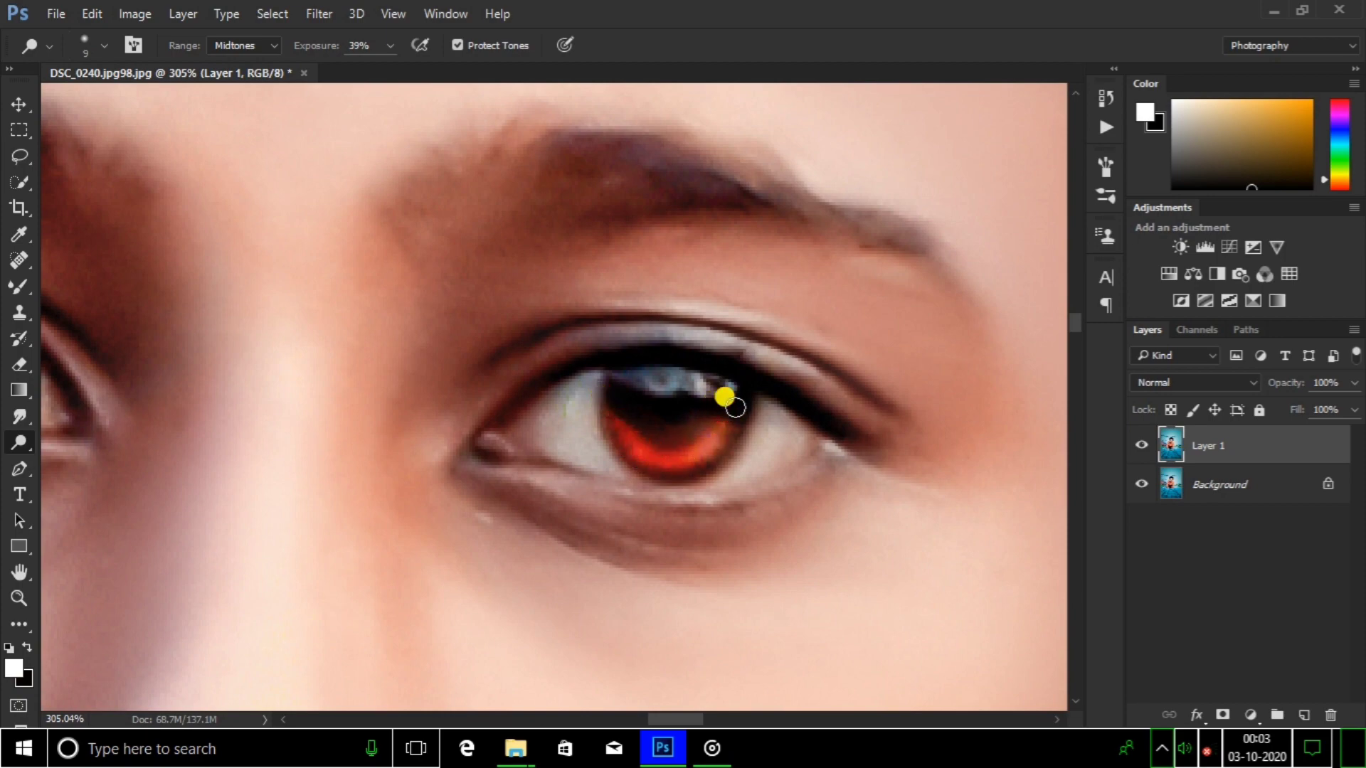
Soften the dodged eyes by setting Layer 1 to 60% opacity and 63% fill.
scroll(733, 406, down, 8)
click(1216, 435)
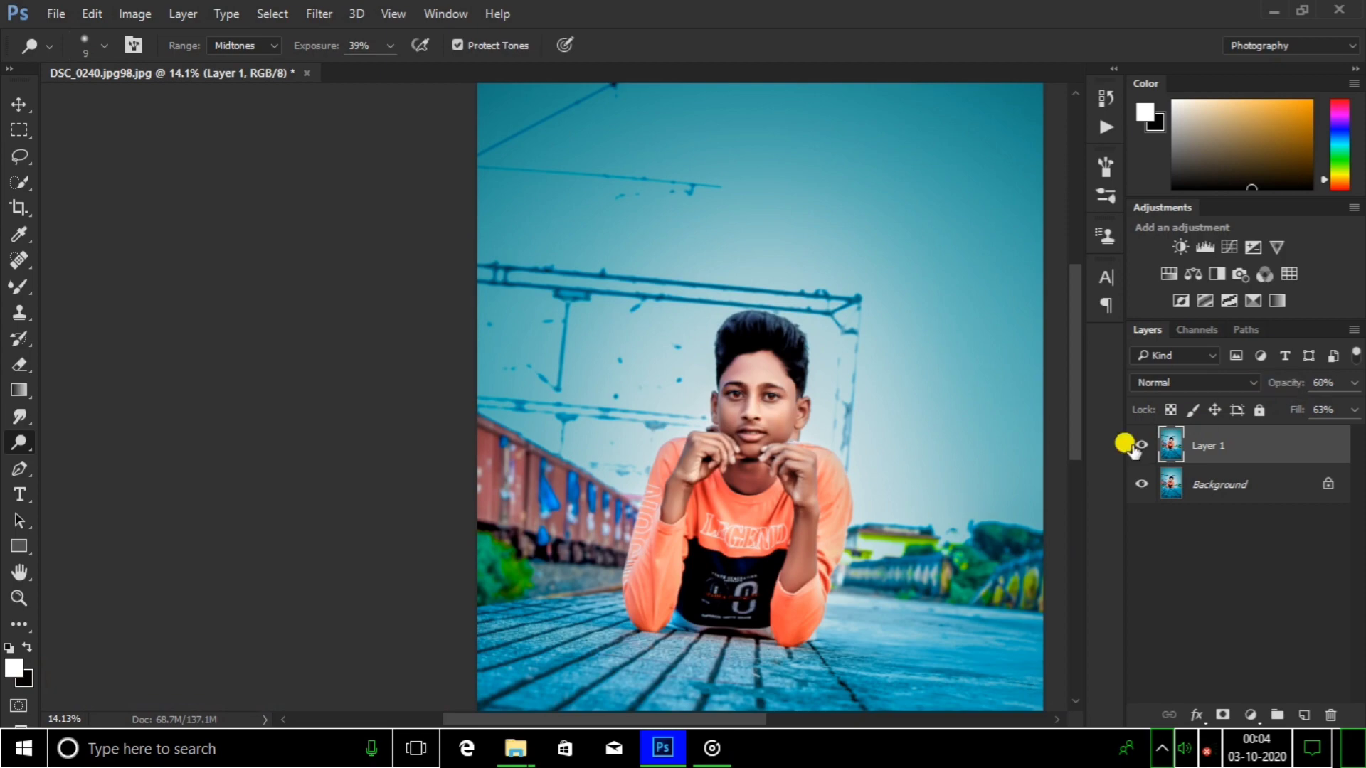
Merge Layer 1 down into the Background and duplicate the merged result onto a new layer.
scroll(762, 493, up, 3)
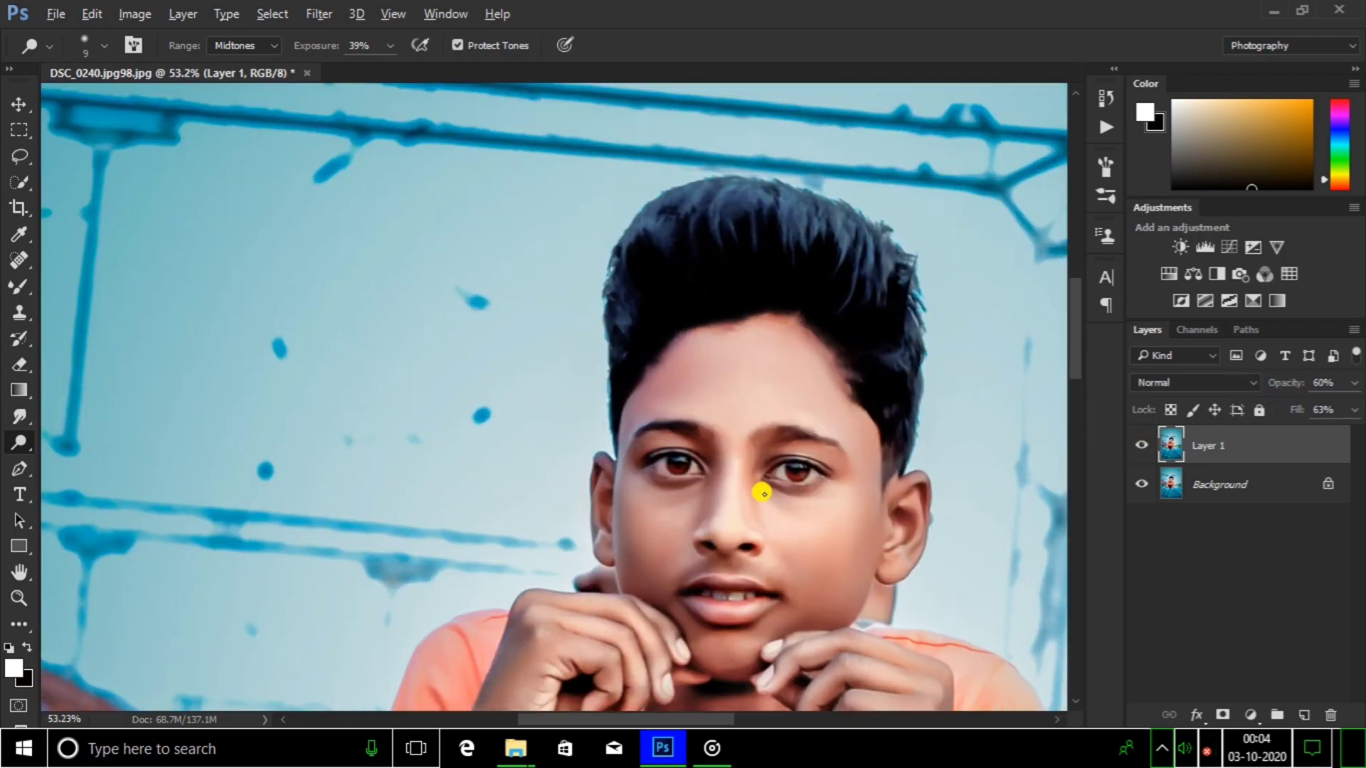
key(ctrl+e)
key(ctrl+j)
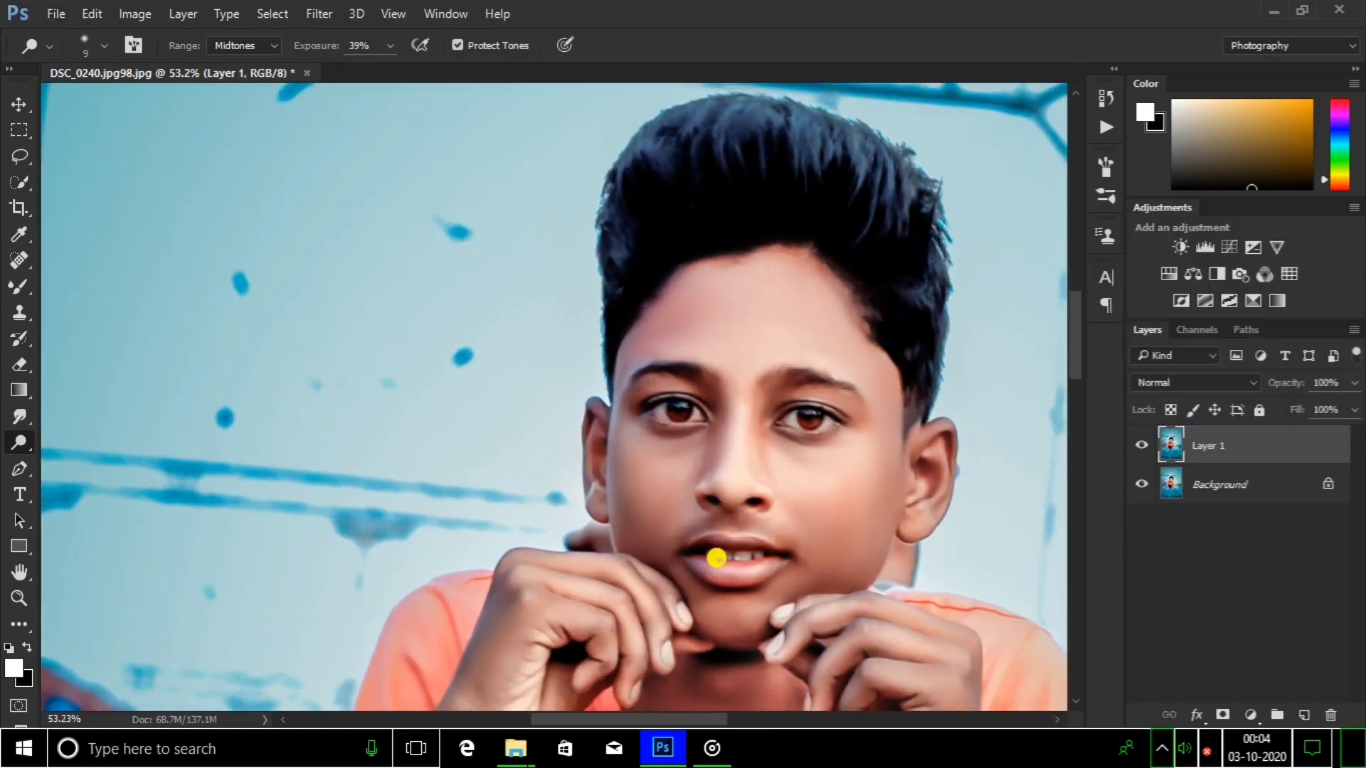